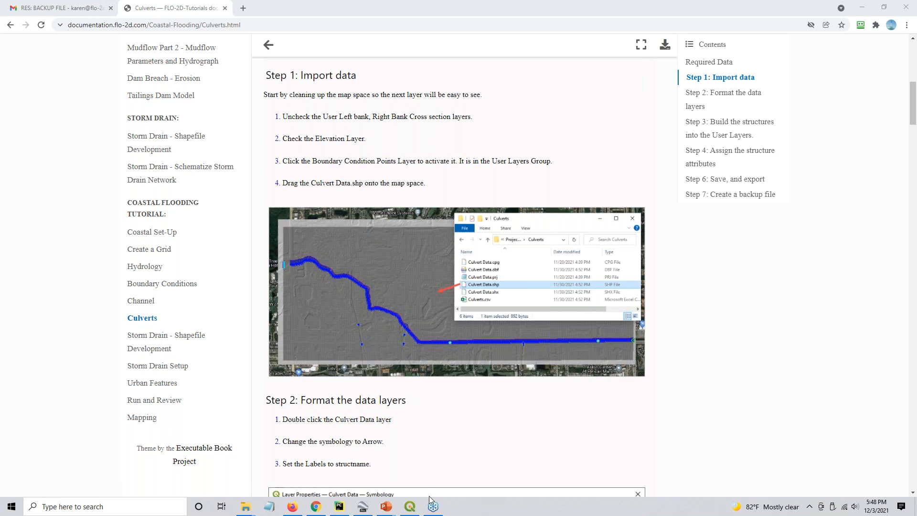
Step: Switch to QGIS and hide the Left Bank Lines, Right Bank Lines and Cross Sections layers
{"action": "mouse_move", "coordinate": [433, 511]}
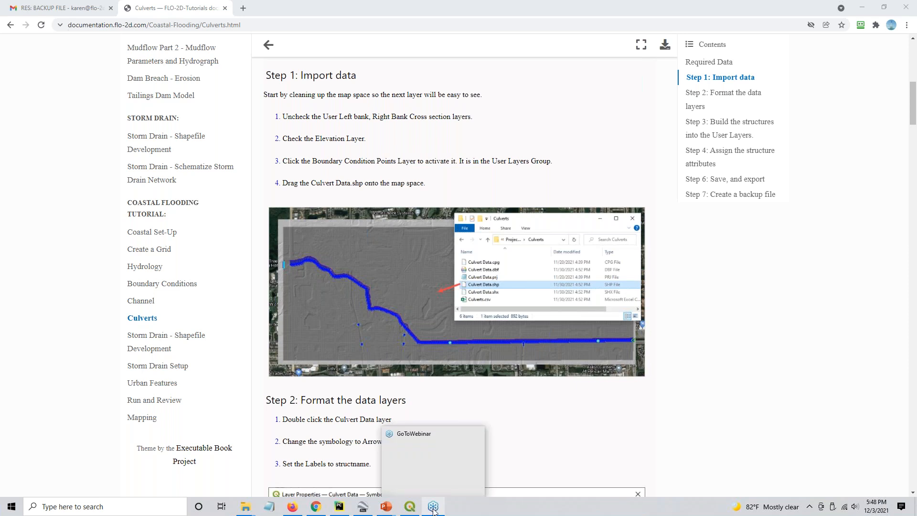
{"action": "left_click", "coordinate": [410, 507]}
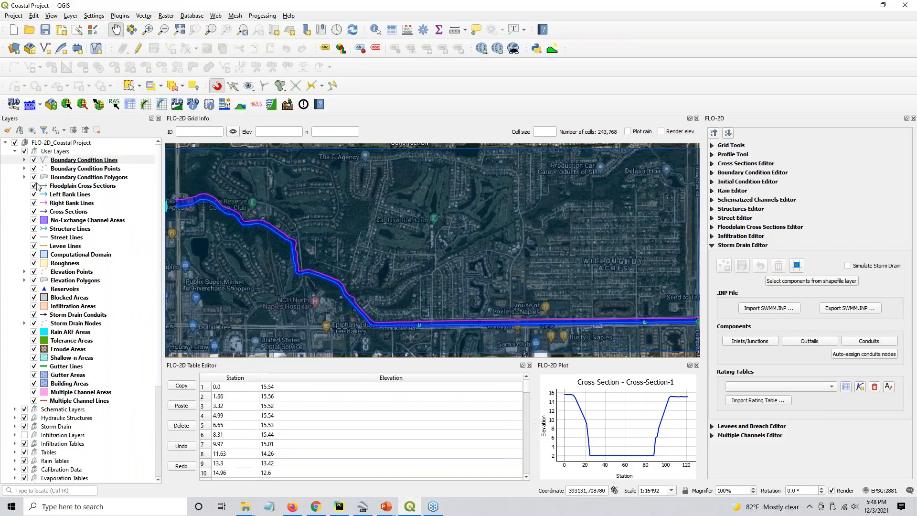
{"action": "left_click", "coordinate": [34, 194]}
{"action": "left_click", "coordinate": [34, 203]}
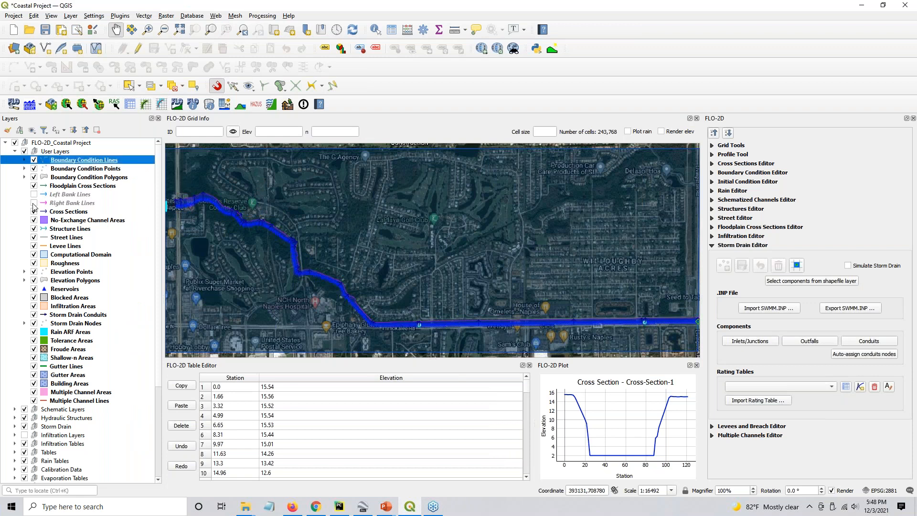
{"action": "left_click", "coordinate": [34, 212]}
Step: Show the Elevation Raster layer in the Project Data group
{"action": "scroll", "coordinate": [104, 309], "scroll_direction": "down", "scroll_amount": 2}
{"action": "scroll", "coordinate": [103, 309], "scroll_direction": "up", "scroll_amount": 2}
{"action": "scroll", "coordinate": [88, 354], "scroll_direction": "down", "scroll_amount": 4}
{"action": "scroll", "coordinate": [88, 354], "scroll_direction": "up", "scroll_amount": 3}
{"action": "scroll", "coordinate": [88, 354], "scroll_direction": "down", "scroll_amount": 3}
{"action": "scroll", "coordinate": [89, 354], "scroll_direction": "down", "scroll_amount": 1}
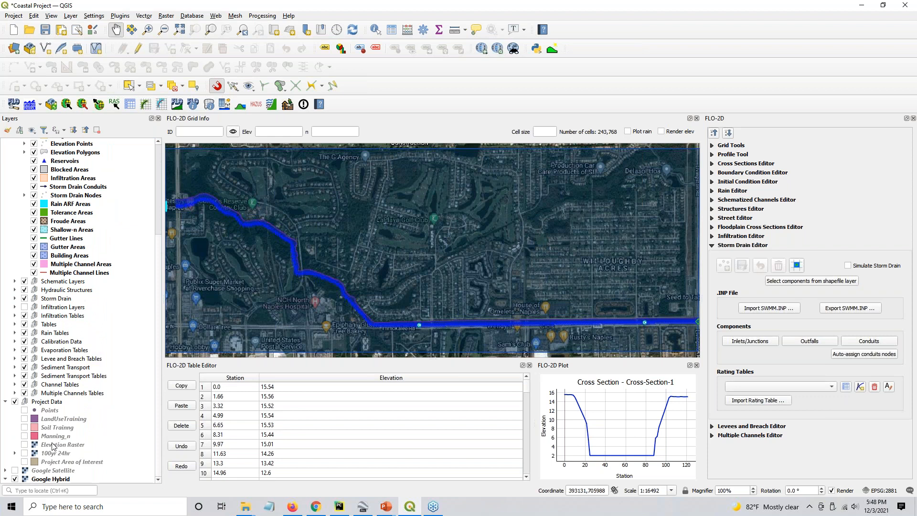
{"action": "left_click", "coordinate": [24, 446]}
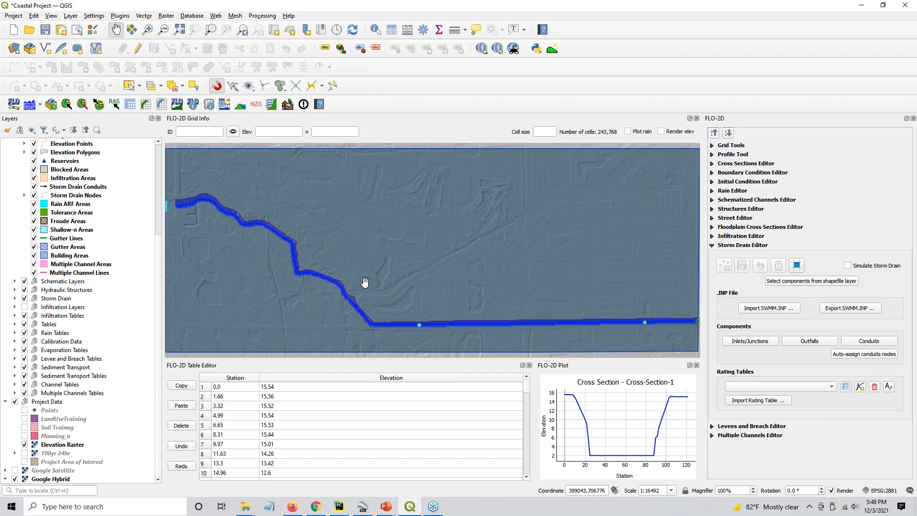
Step: Add Culvert Data.shp from the Culverts folder inside Project Data to the map using File Explorer
{"action": "left_click", "coordinate": [246, 506]}
{"action": "left_click_drag", "start_coordinate": [648, 102], "coordinate": [636, 172]}
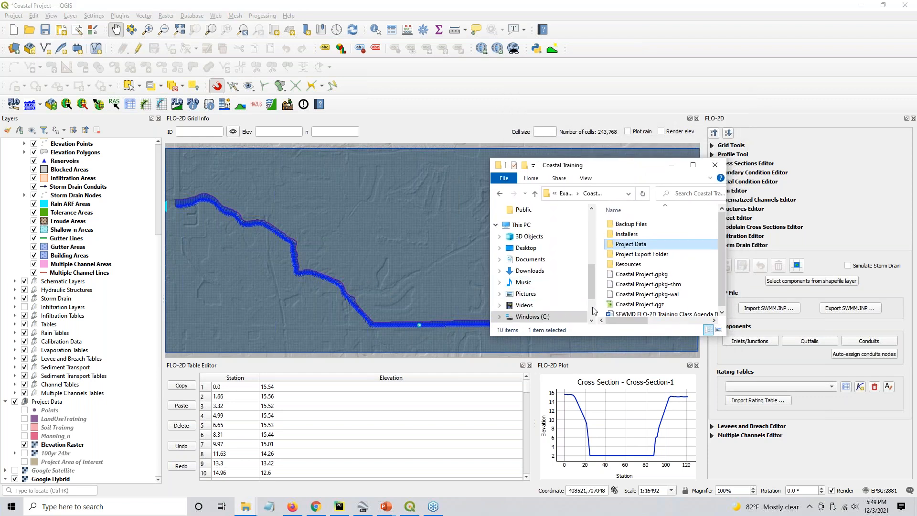
{"action": "double_click", "coordinate": [621, 244]}
{"action": "double_click", "coordinate": [609, 276]}
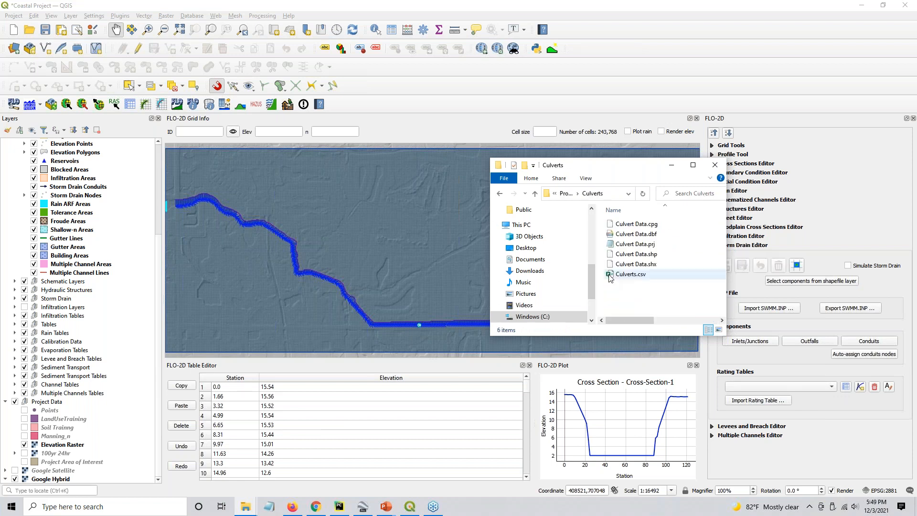
{"action": "left_click", "coordinate": [634, 256]}
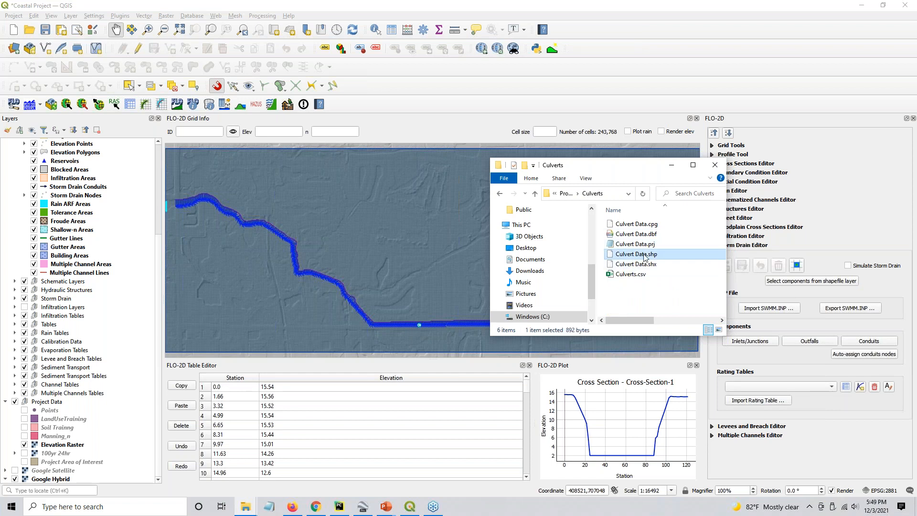
{"action": "left_click_drag", "start_coordinate": [379, 275], "coordinate": [380, 275]}
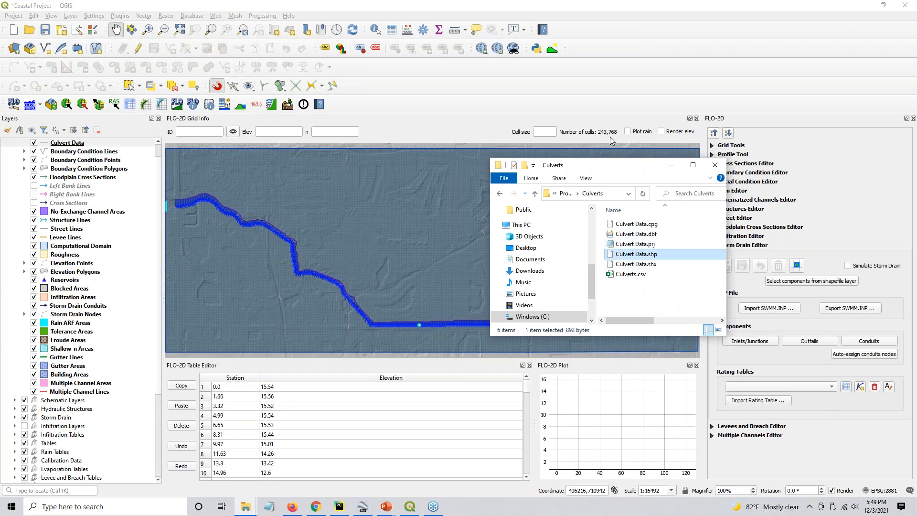
{"action": "left_click_drag", "start_coordinate": [633, 166], "coordinate": [916, 184]}
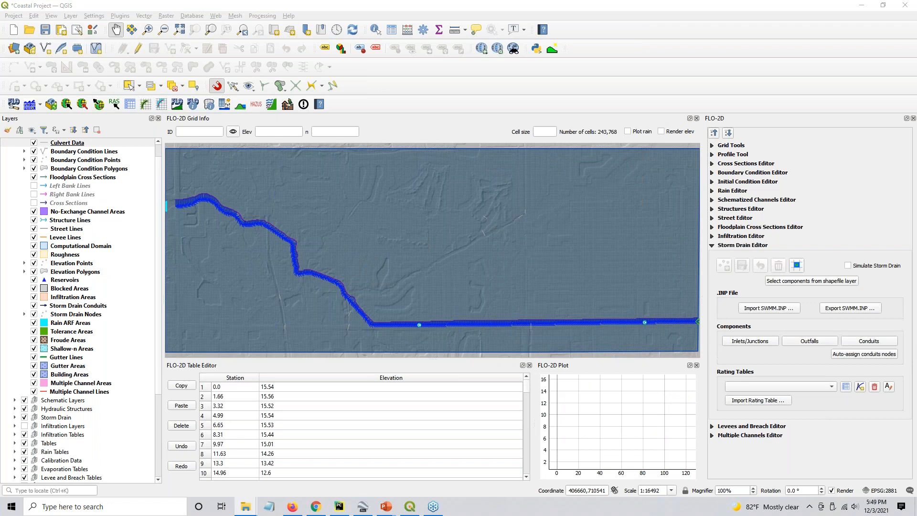
{"action": "scroll", "coordinate": [102, 231], "scroll_direction": "up", "scroll_amount": 2}
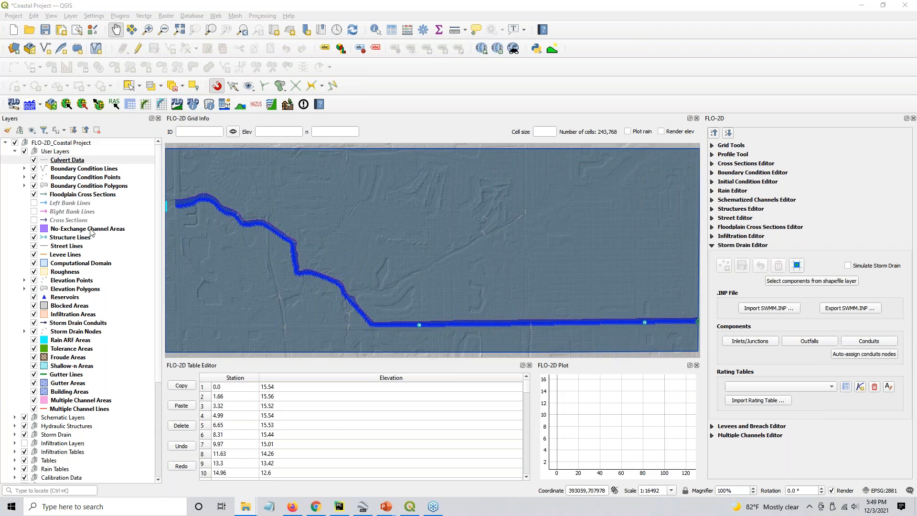
Step: Change the Culvert Data layer's symbol layer type from Simple Line to Arrow and apply it
{"action": "left_click", "coordinate": [63, 163]}
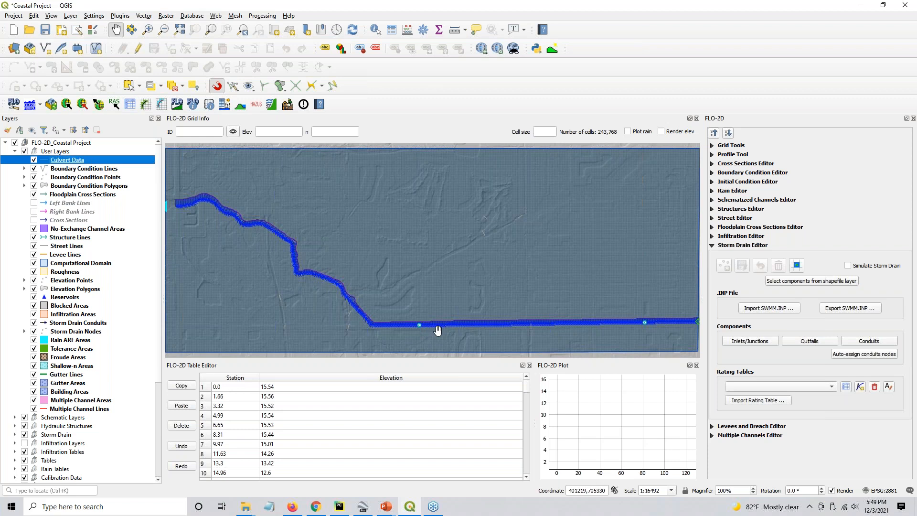
{"action": "double_click", "coordinate": [65, 162]}
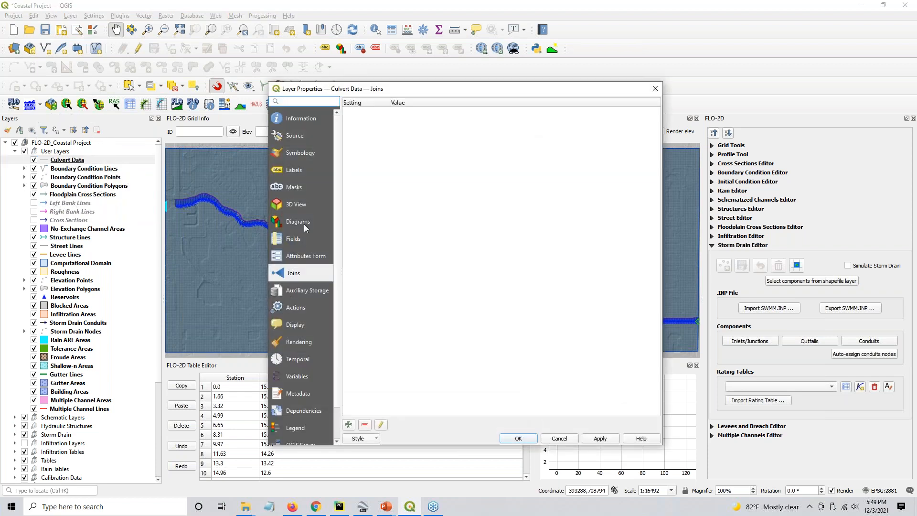
{"action": "left_click", "coordinate": [298, 153]}
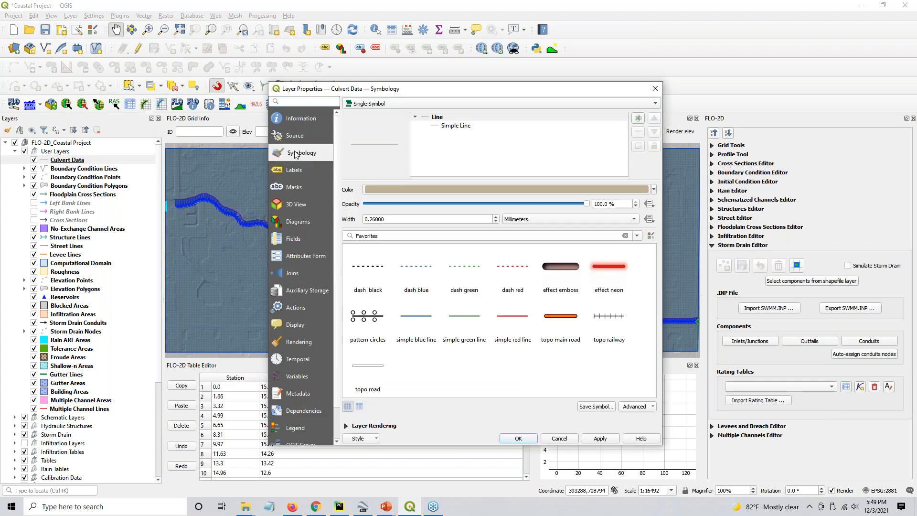
{"action": "left_click", "coordinate": [447, 126]}
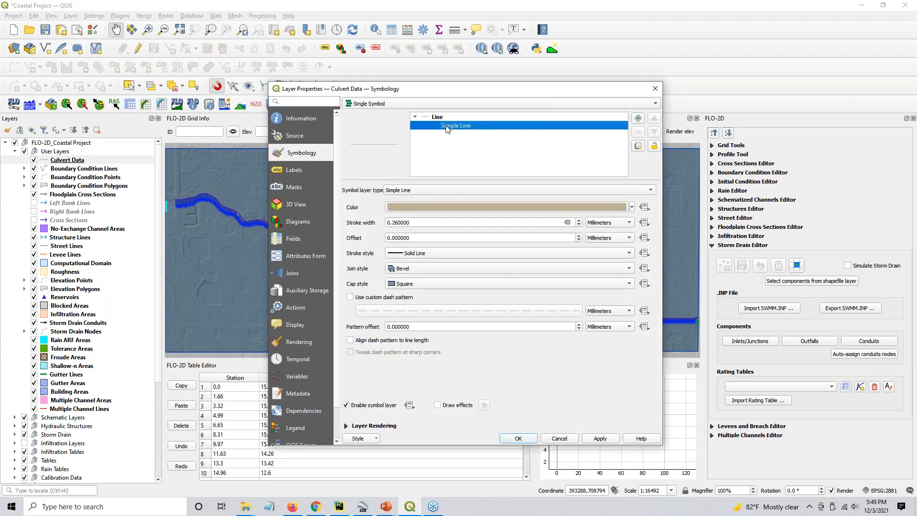
{"action": "left_click", "coordinate": [429, 190]}
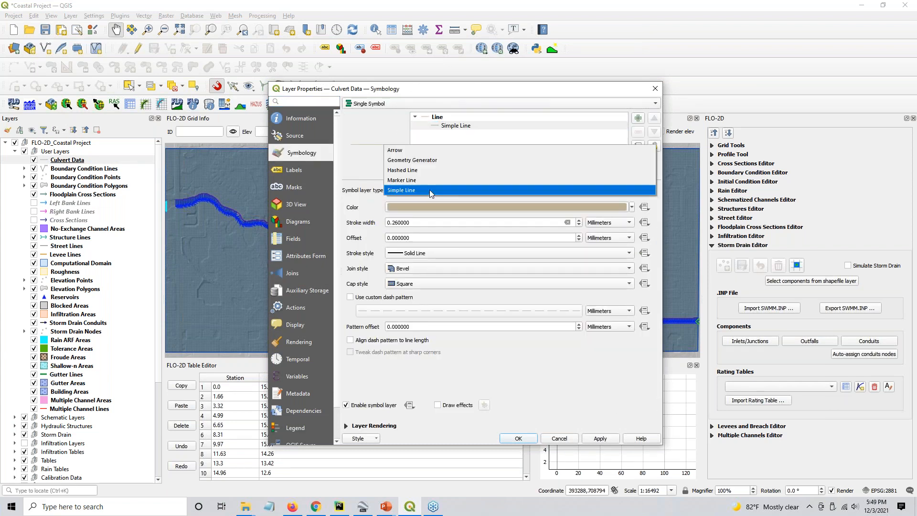
{"action": "left_click", "coordinate": [428, 151]}
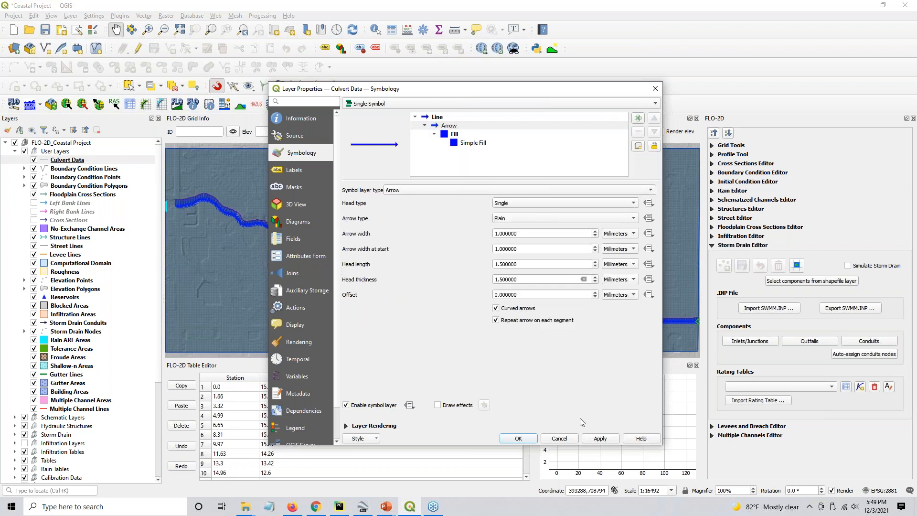
{"action": "left_click", "coordinate": [600, 438]}
Step: Label the Culvert Data layer with single labels based on the structname field
{"action": "left_click", "coordinate": [291, 171]}
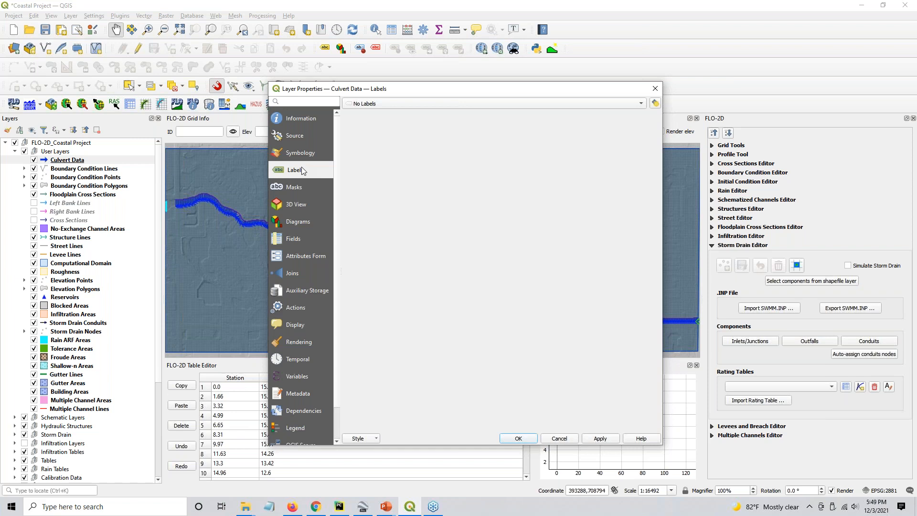
{"action": "left_click", "coordinate": [397, 104]}
{"action": "left_click", "coordinate": [396, 113]}
{"action": "key", "text": "ctrl"}
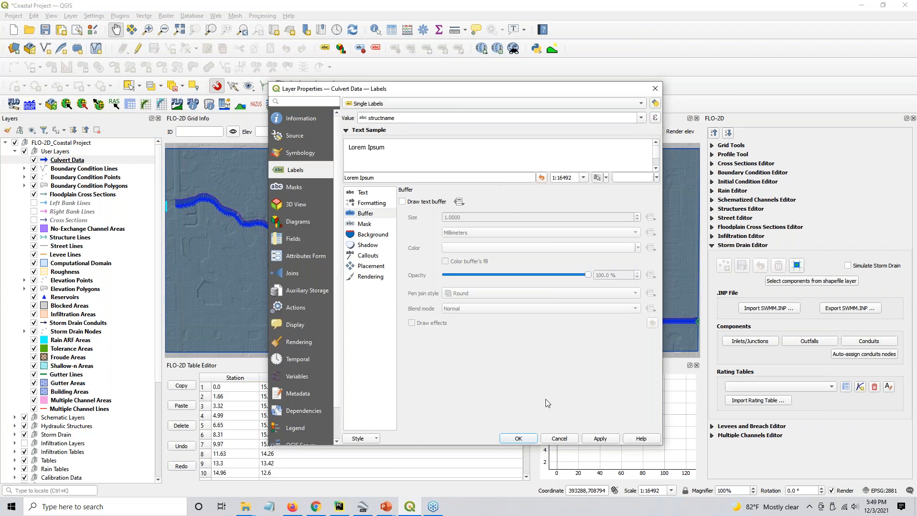
{"action": "left_click", "coordinate": [518, 438]}
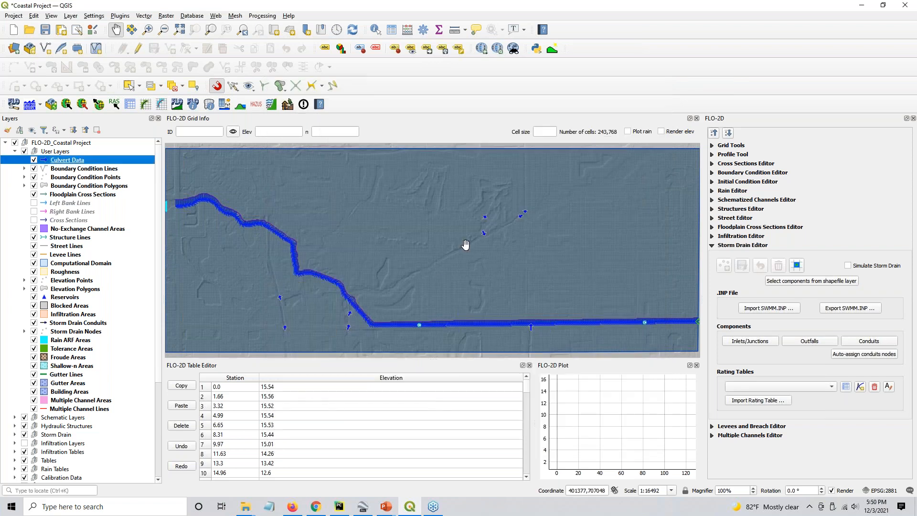
Step: Examine the culvert arrows and their name labels along the channels on the elevation map
{"action": "scroll", "coordinate": [488, 235], "scroll_direction": "up", "scroll_amount": 3}
{"action": "left_click_drag", "start_coordinate": [489, 236], "coordinate": [367, 305]}
{"action": "left_click_drag", "start_coordinate": [602, 188], "coordinate": [528, 240]}
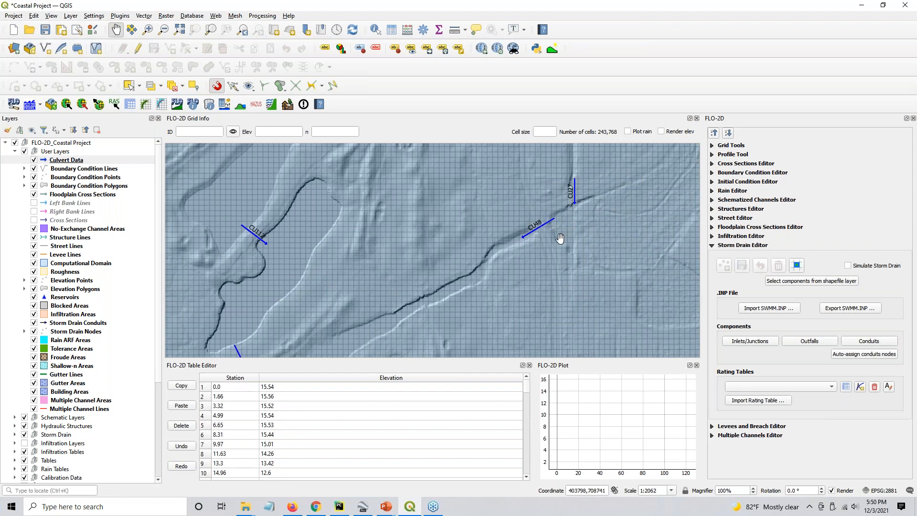
{"action": "left_click_drag", "start_coordinate": [466, 290], "coordinate": [513, 203]}
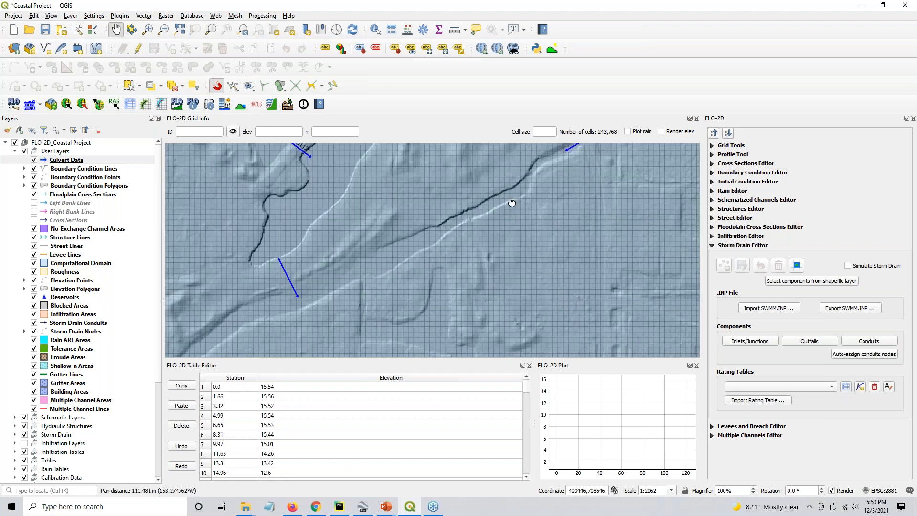
{"action": "scroll", "coordinate": [512, 203], "scroll_direction": "down", "scroll_amount": 1}
{"action": "left_click_drag", "start_coordinate": [442, 305], "coordinate": [471, 250]}
{"action": "scroll", "coordinate": [471, 249], "scroll_direction": "down", "scroll_amount": 1}
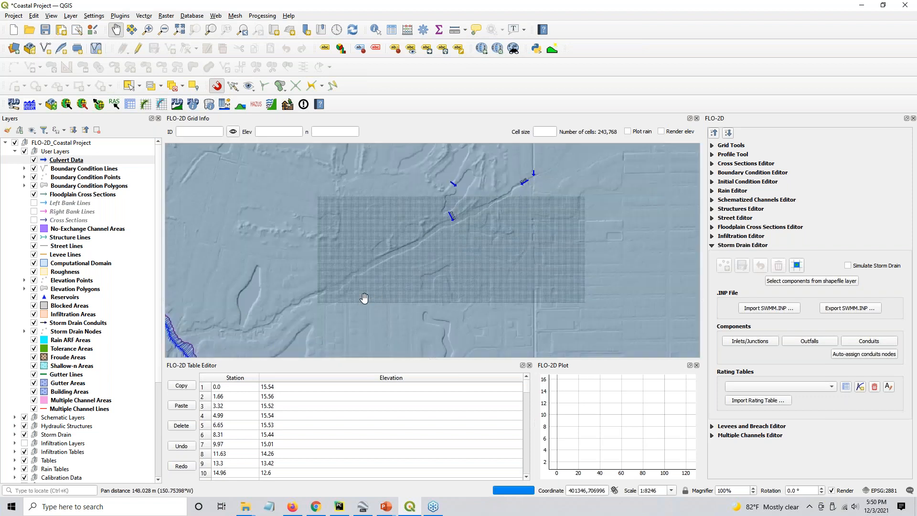
{"action": "scroll", "coordinate": [356, 291], "scroll_direction": "down", "scroll_amount": 1}
{"action": "left_click_drag", "start_coordinate": [322, 324], "coordinate": [378, 253]}
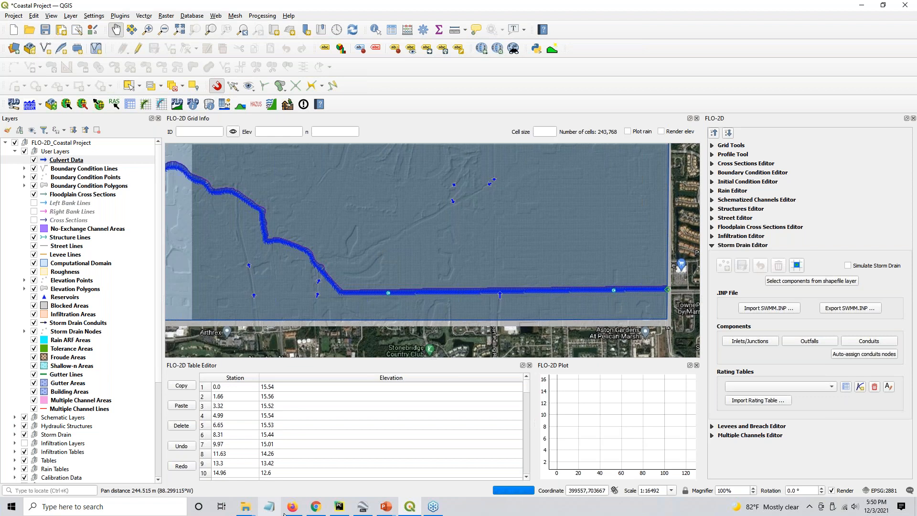
Step: Read the Culverts tutorial in Chrome on building structures and assigning their attributes, and return to QGIS
{"action": "left_click", "coordinate": [316, 507]}
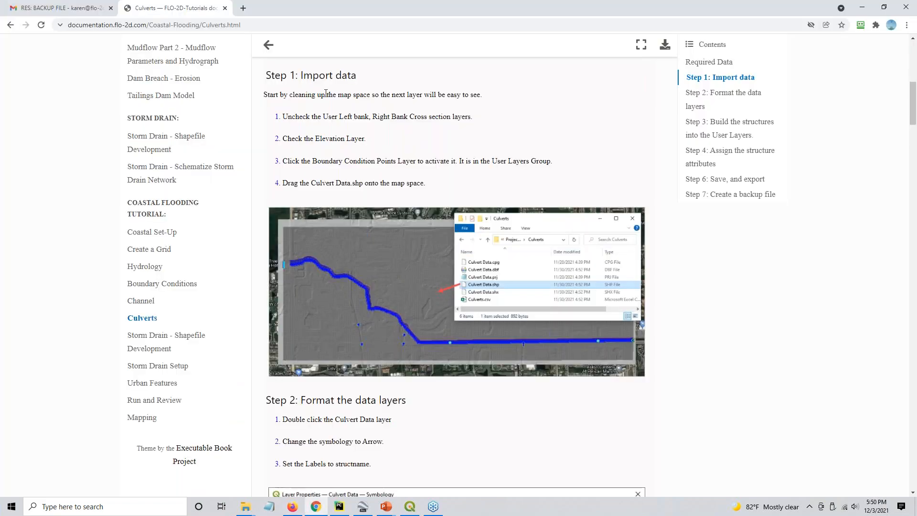
{"action": "scroll", "coordinate": [336, 195], "scroll_direction": "down", "scroll_amount": 4}
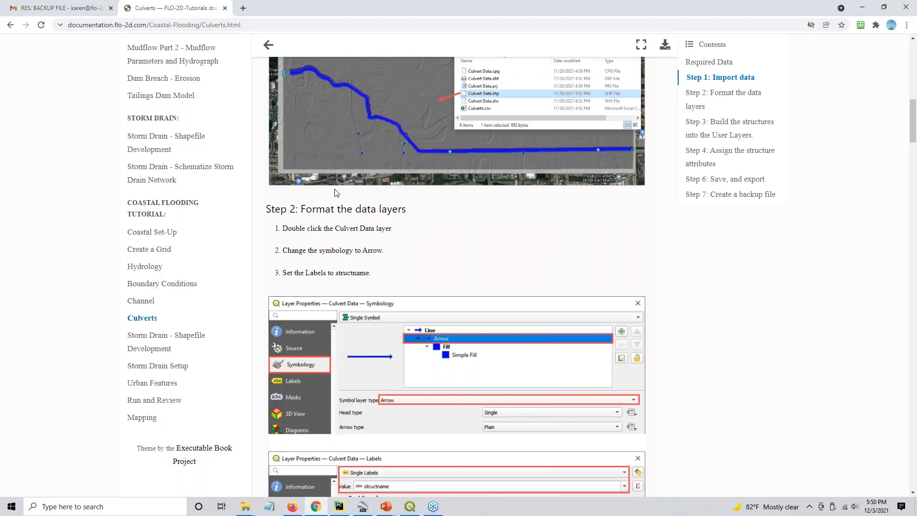
{"action": "scroll", "coordinate": [324, 301], "scroll_direction": "down", "scroll_amount": 9}
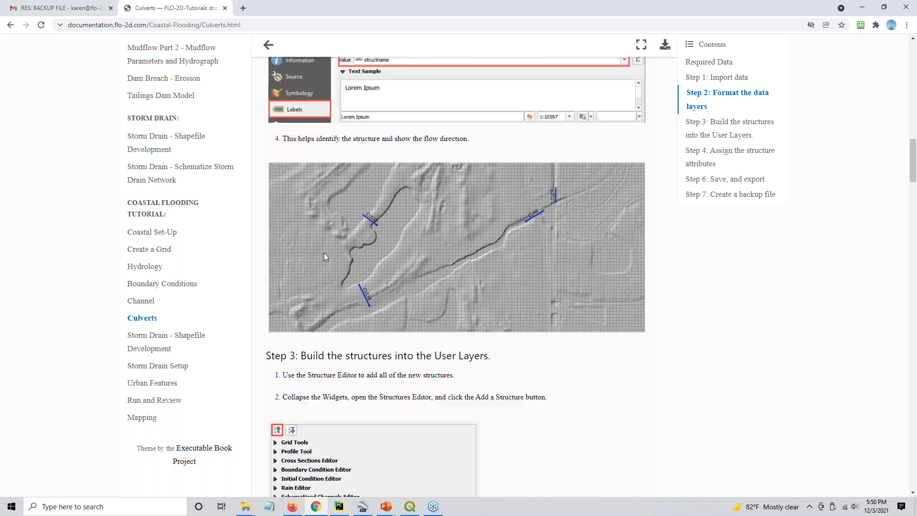
{"action": "scroll", "coordinate": [334, 230], "scroll_direction": "down", "scroll_amount": 5}
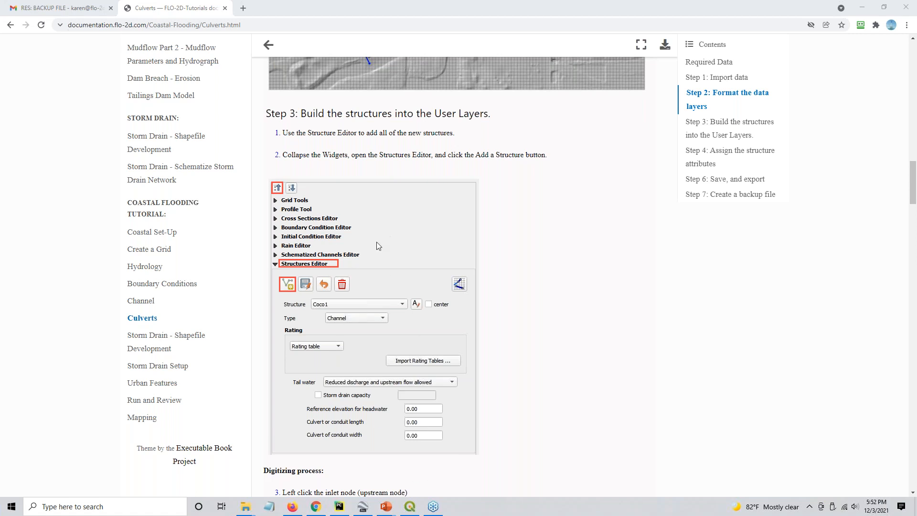
{"action": "scroll", "coordinate": [370, 265], "scroll_direction": "down", "scroll_amount": 3}
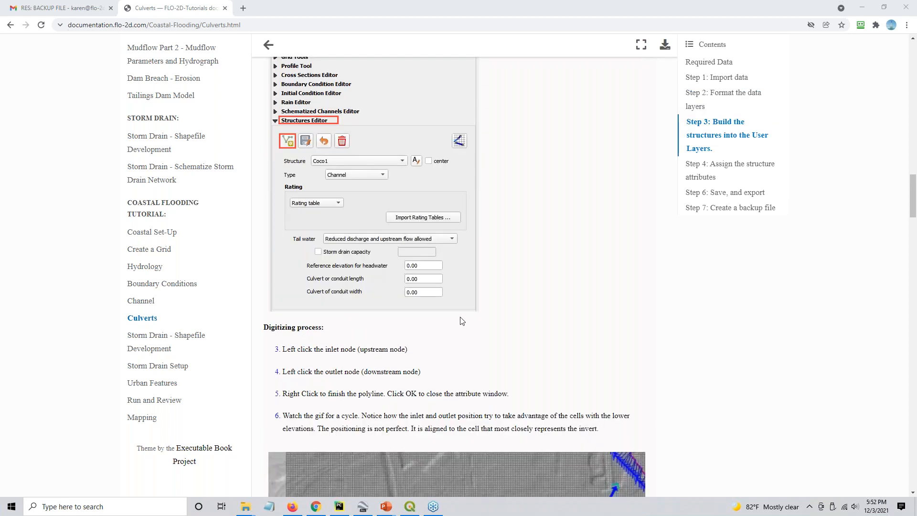
{"action": "scroll", "coordinate": [371, 269], "scroll_direction": "down", "scroll_amount": 3}
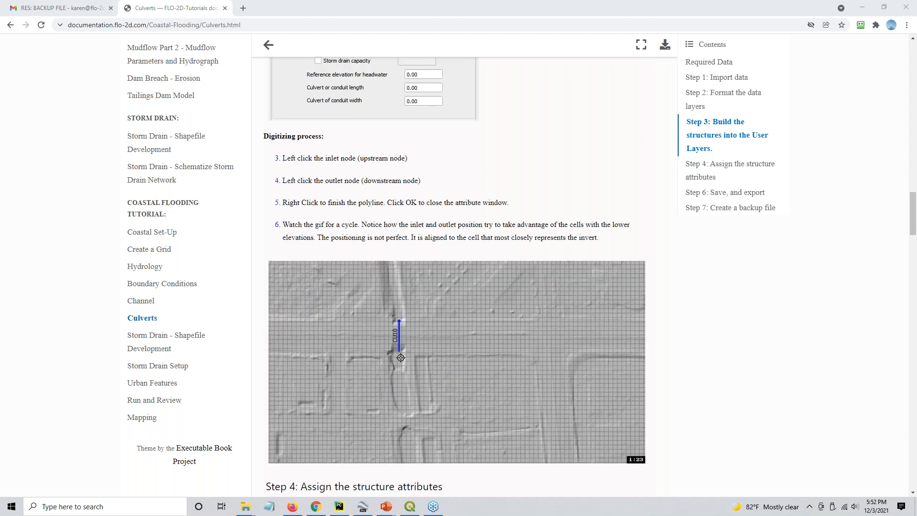
{"action": "scroll", "coordinate": [371, 268], "scroll_direction": "up", "scroll_amount": 6}
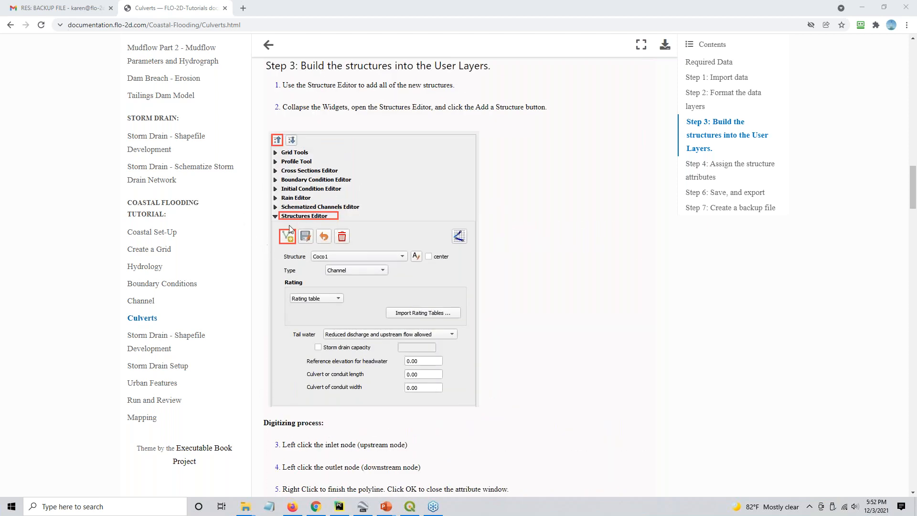
{"action": "left_click", "coordinate": [286, 238]}
{"action": "scroll", "coordinate": [457, 268], "scroll_direction": "down", "scroll_amount": 9}
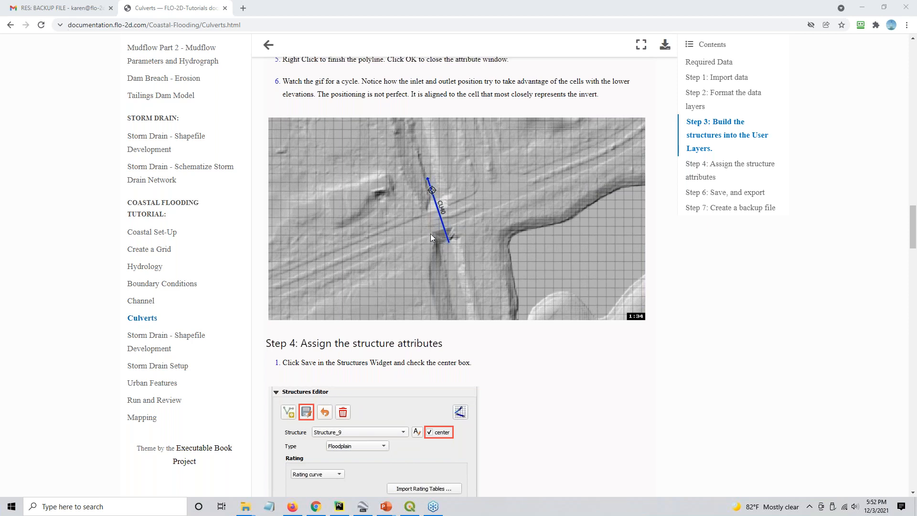
{"action": "scroll", "coordinate": [485, 242], "scroll_direction": "down", "scroll_amount": 2}
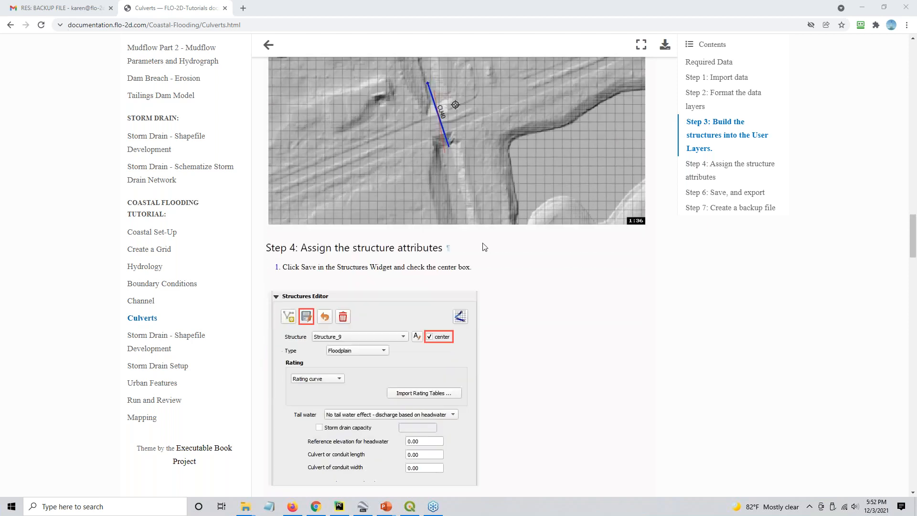
{"action": "scroll", "coordinate": [394, 220], "scroll_direction": "up", "scroll_amount": 2}
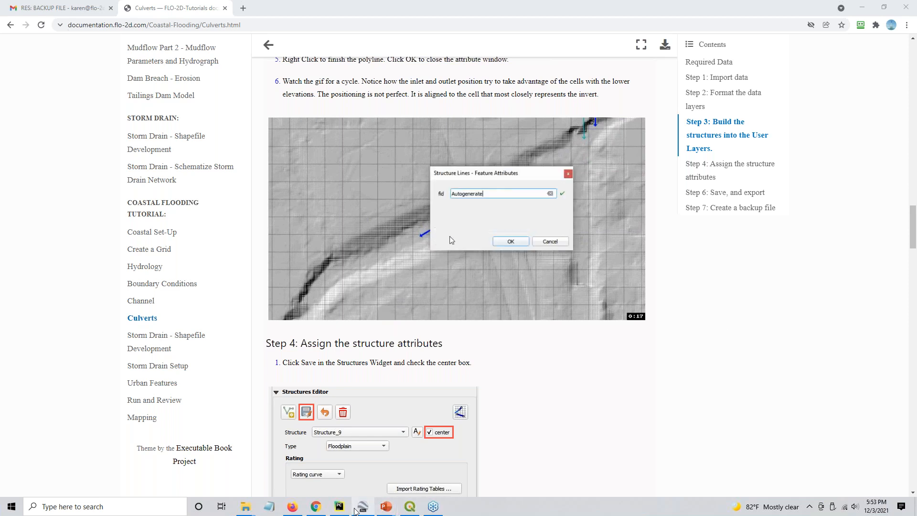
{"action": "left_click", "coordinate": [410, 508]}
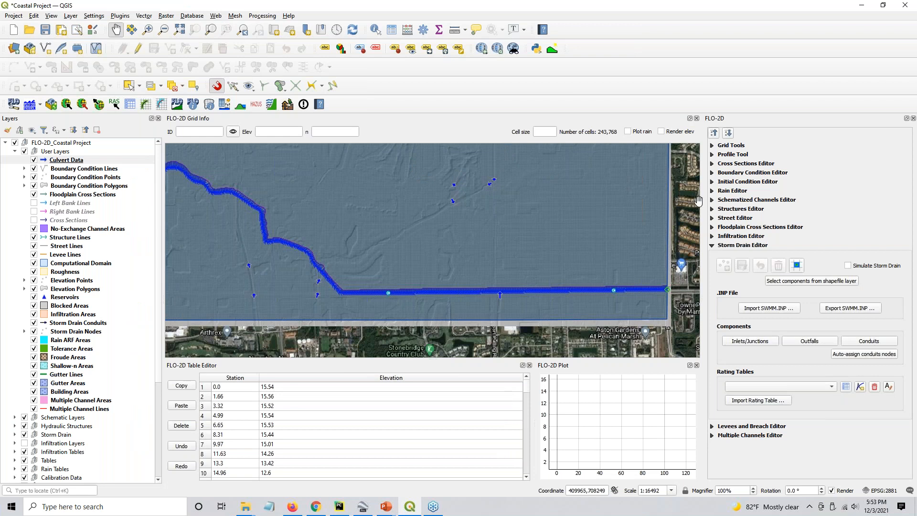
Step: Collapse the open FLO-2D editor groups, expand the Structures Editor and start adding structure lines
{"action": "left_click", "coordinate": [714, 133]}
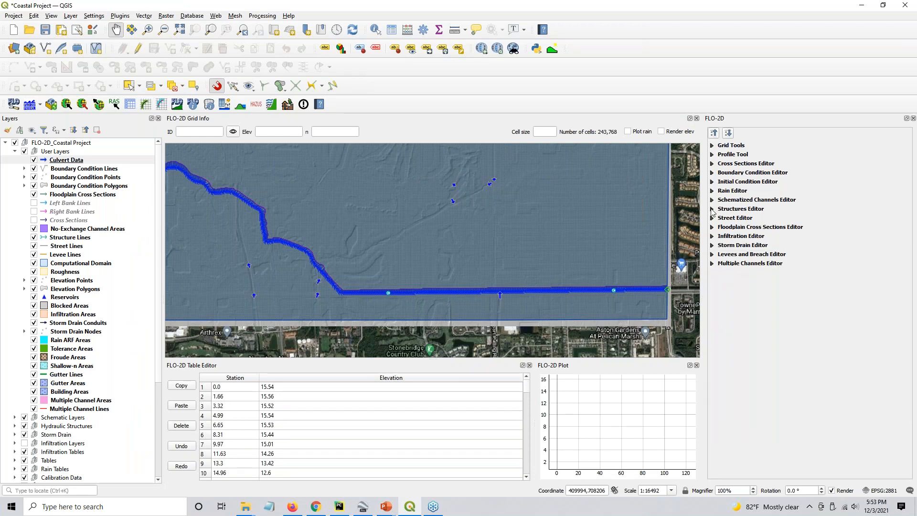
{"action": "left_click", "coordinate": [712, 210]}
{"action": "left_click", "coordinate": [724, 230]}
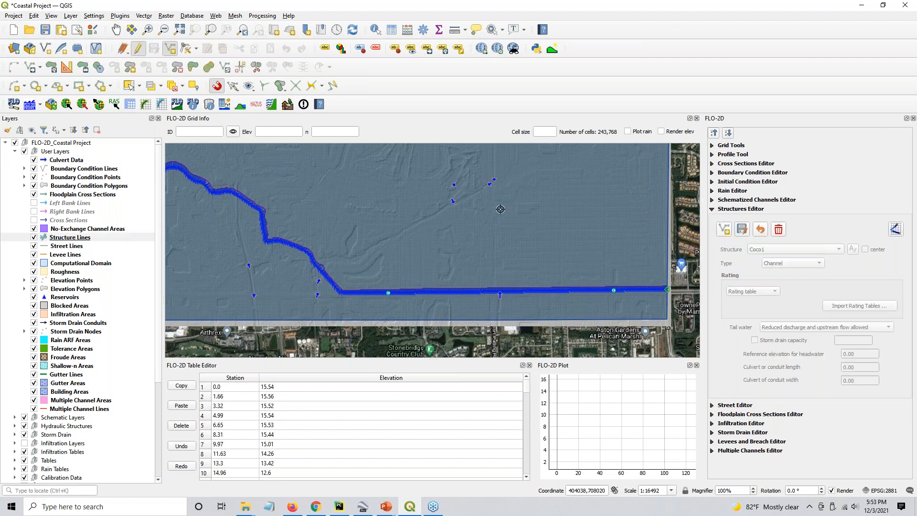
Step: Digitize a structure line beside culvert arrow CU27, from the channel end north of the crossing to its south side, and accept the autogenerated fid
{"action": "scroll", "coordinate": [493, 175], "scroll_direction": "up", "scroll_amount": 6}
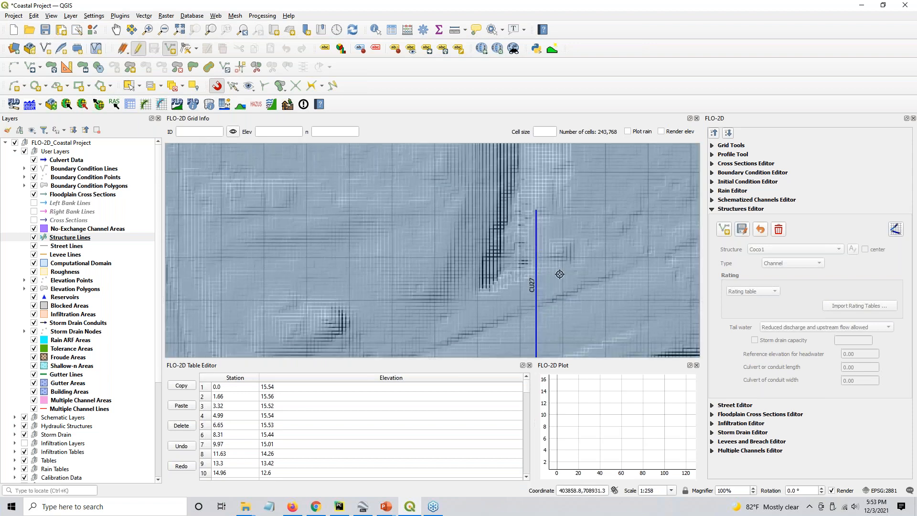
{"action": "scroll", "coordinate": [504, 274], "scroll_direction": "down", "scroll_amount": 2}
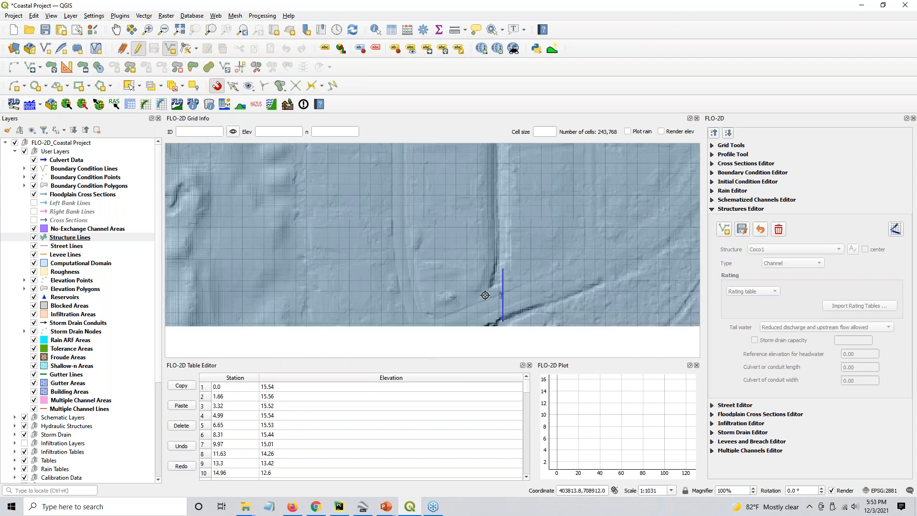
{"action": "left_click_drag", "start_coordinate": [485, 298], "coordinate": [465, 274]}
{"action": "scroll", "coordinate": [499, 209], "scroll_direction": "up", "scroll_amount": 1}
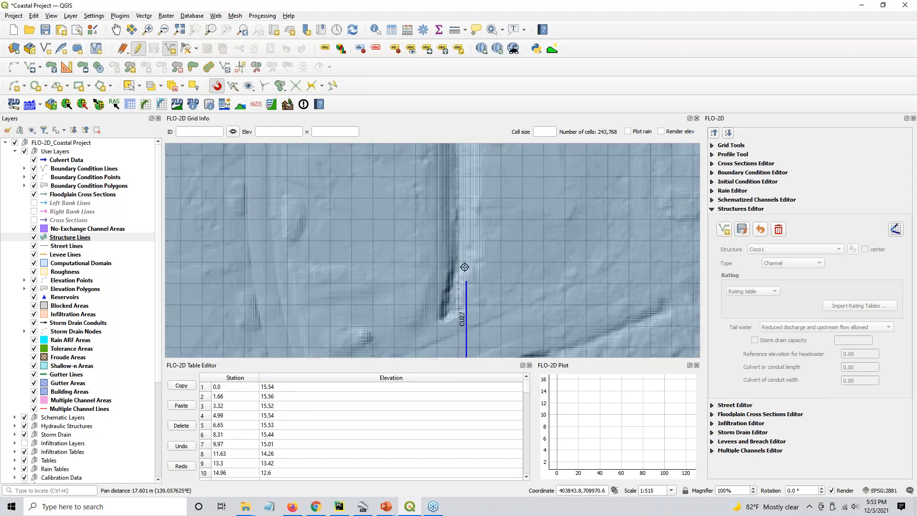
{"action": "scroll", "coordinate": [465, 282], "scroll_direction": "down", "scroll_amount": 1}
{"action": "left_click_drag", "start_coordinate": [473, 297], "coordinate": [476, 261]}
{"action": "scroll", "coordinate": [466, 280], "scroll_direction": "up", "scroll_amount": 1}
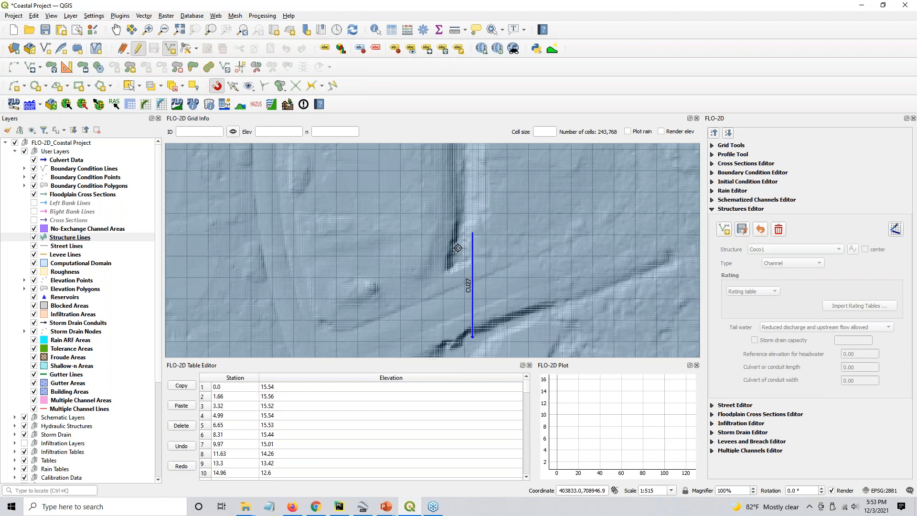
{"action": "left_click_drag", "start_coordinate": [454, 297], "coordinate": [473, 203]}
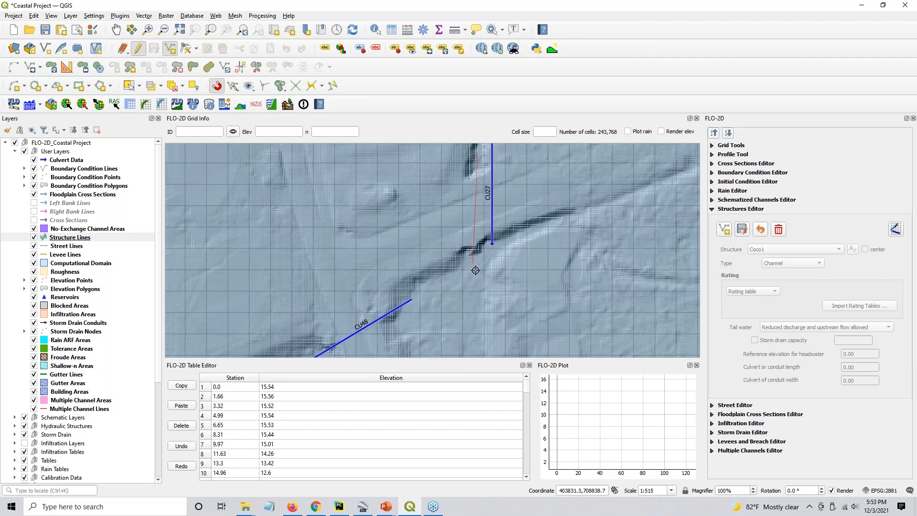
{"action": "right_click", "coordinate": [422, 244]}
{"action": "key", "text": "Return"}
Step: Digitize a structure line along culvert arrow CU48 from northeast to southwest and accept its autogenerated fid
{"action": "scroll", "coordinate": [422, 258], "scroll_direction": "down", "scroll_amount": 1}
{"action": "left_click_drag", "start_coordinate": [430, 290], "coordinate": [466, 239]}
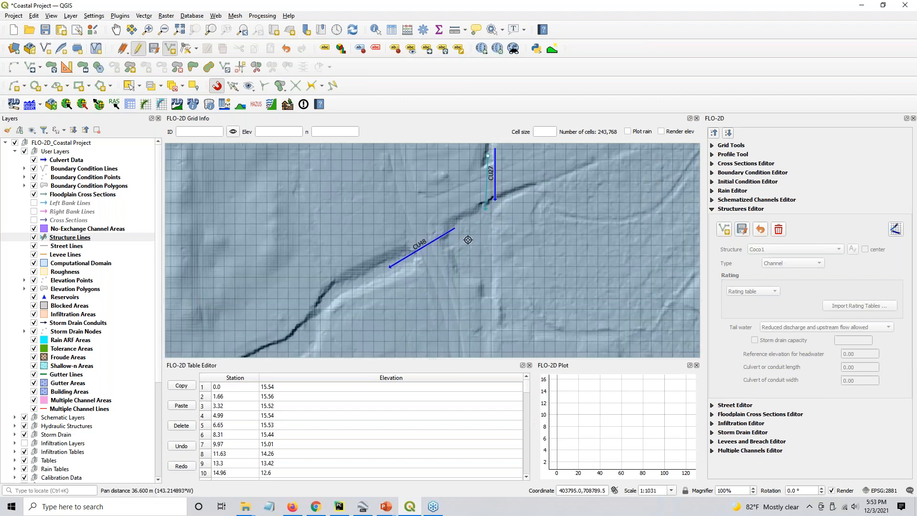
{"action": "scroll", "coordinate": [467, 242], "scroll_direction": "up", "scroll_amount": 1}
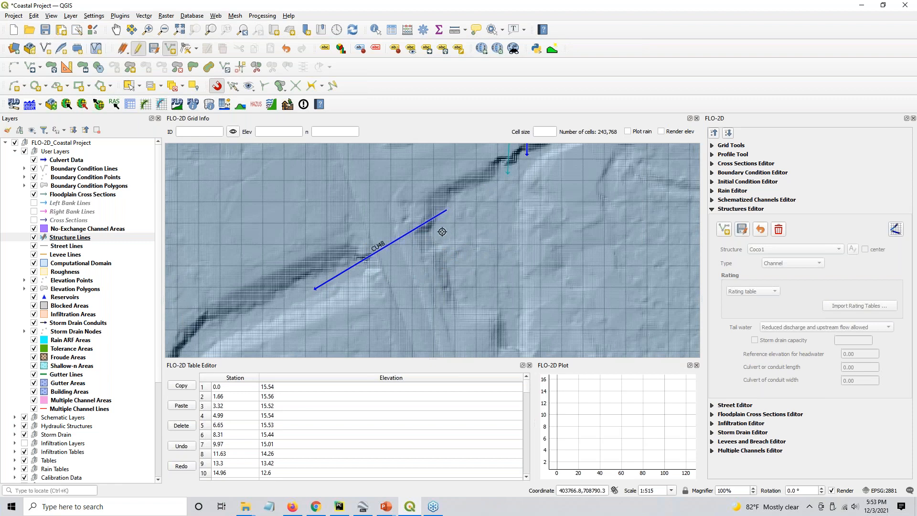
{"action": "left_click", "coordinate": [337, 278]}
{"action": "right_click", "coordinate": [311, 272]}
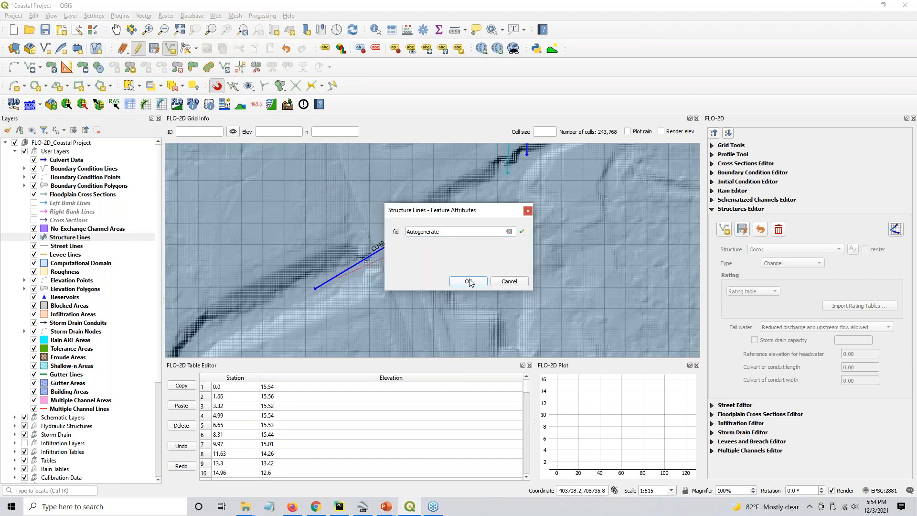
{"action": "left_click", "coordinate": [468, 282]}
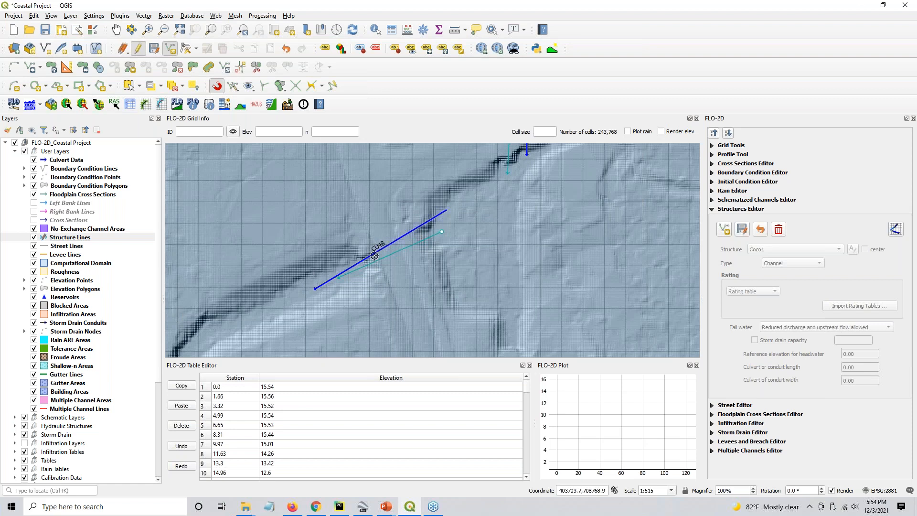
Step: Digitize a structure line across the embankment along culvert arrow CU112 and accept its autogenerated fid
{"action": "scroll", "coordinate": [375, 255], "scroll_direction": "down", "scroll_amount": 1}
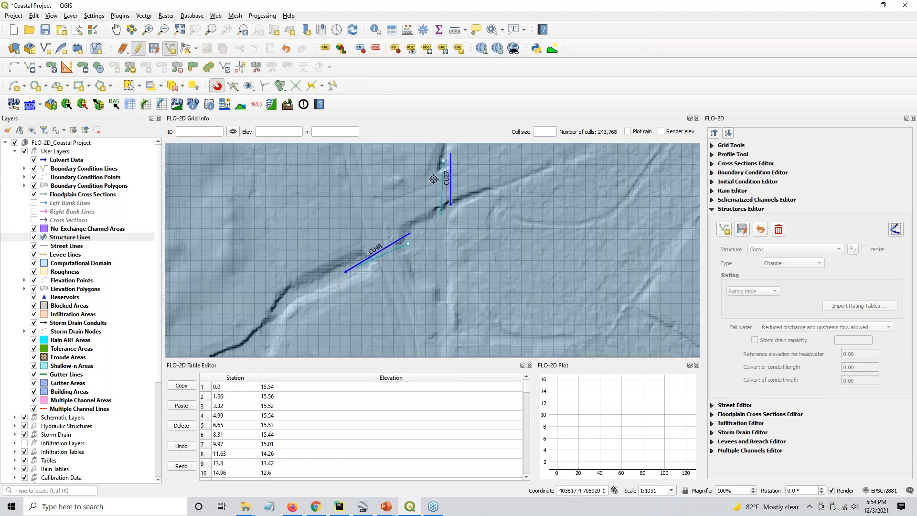
{"action": "scroll", "coordinate": [415, 265], "scroll_direction": "down", "scroll_amount": 3}
{"action": "scroll", "coordinate": [334, 266], "scroll_direction": "up", "scroll_amount": 3}
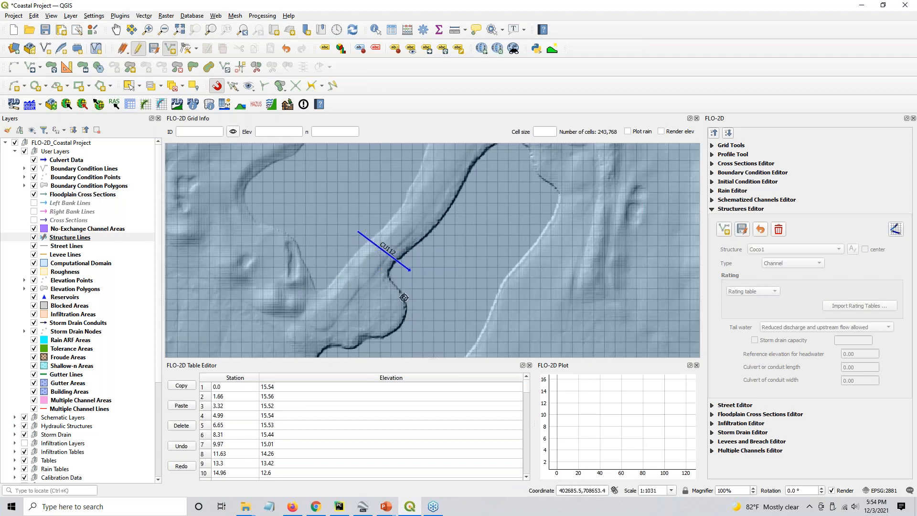
{"action": "right_click", "coordinate": [408, 279]}
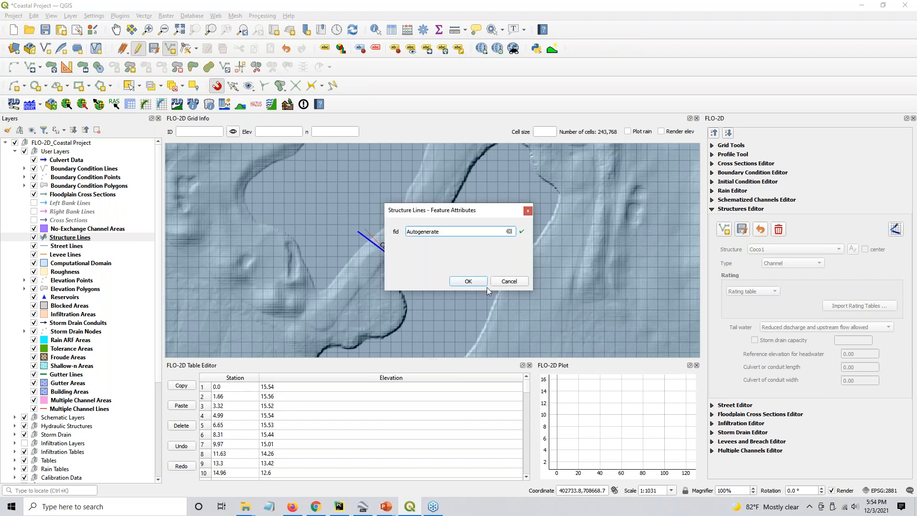
{"action": "left_click", "coordinate": [469, 281]}
Step: Digitize a structure line beside culvert arrow CU118, running from north to south, and accept its autogenerated fid
{"action": "scroll", "coordinate": [453, 297], "scroll_direction": "down", "scroll_amount": 1}
{"action": "left_click_drag", "start_coordinate": [447, 303], "coordinate": [409, 198]}
{"action": "scroll", "coordinate": [390, 291], "scroll_direction": "up", "scroll_amount": 1}
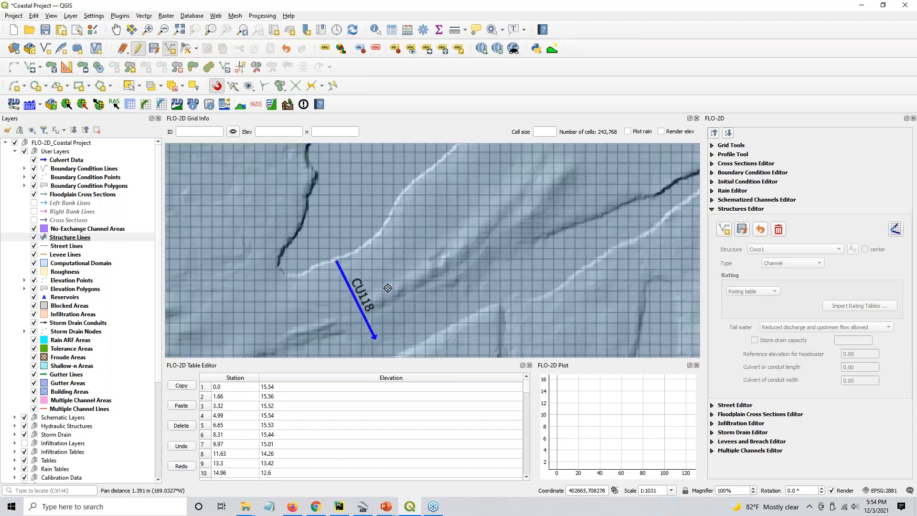
{"action": "left_click_drag", "start_coordinate": [304, 277], "coordinate": [317, 252]}
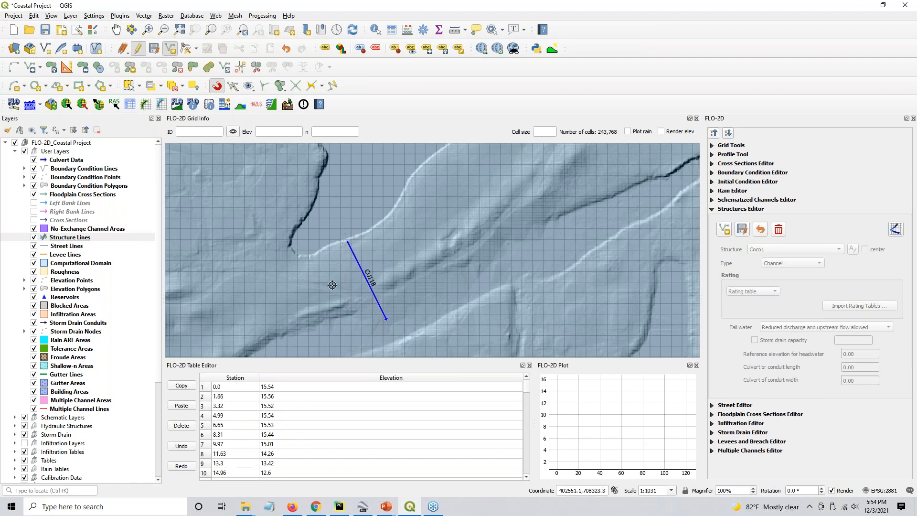
{"action": "left_click", "coordinate": [346, 320]}
{"action": "right_click", "coordinate": [357, 334]}
{"action": "left_click", "coordinate": [469, 281]}
Step: Digitize a structure line beside culvert arrow CU15 from the southern ditch to the main channel's left bank and accept the autogenerated fid
{"action": "scroll", "coordinate": [428, 287], "scroll_direction": "down", "scroll_amount": 2}
{"action": "scroll", "coordinate": [425, 277], "scroll_direction": "down", "scroll_amount": 1}
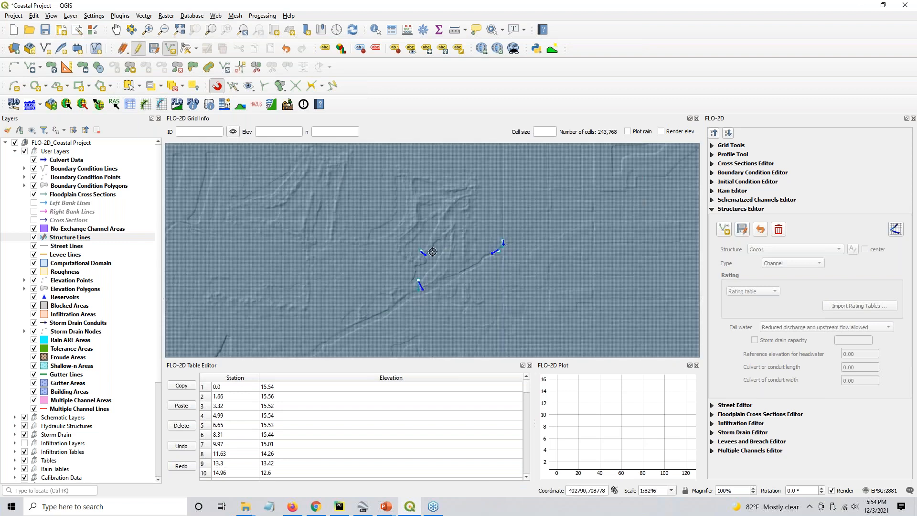
{"action": "left_click_drag", "start_coordinate": [419, 313], "coordinate": [516, 165]}
{"action": "left_click_drag", "start_coordinate": [623, 299], "coordinate": [396, 232]}
{"action": "scroll", "coordinate": [392, 258], "scroll_direction": "up", "scroll_amount": 2}
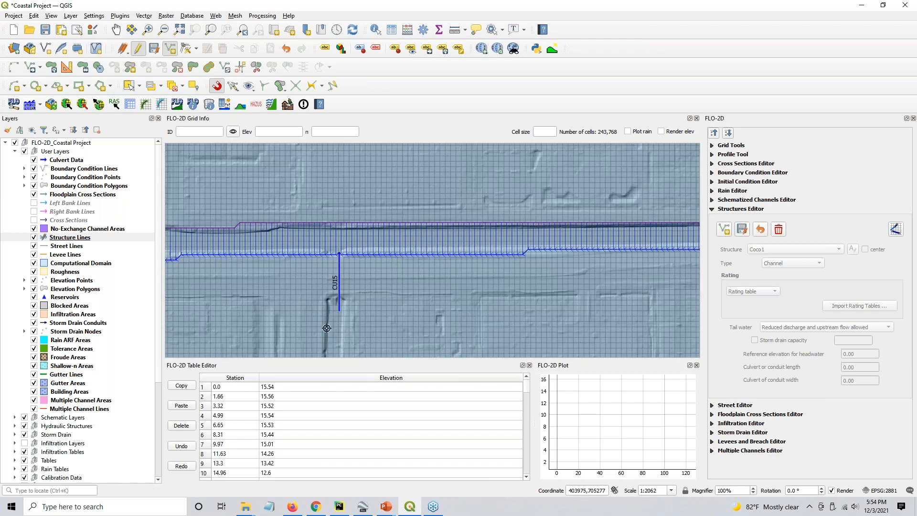
{"action": "scroll", "coordinate": [322, 312], "scroll_direction": "up", "scroll_amount": 1}
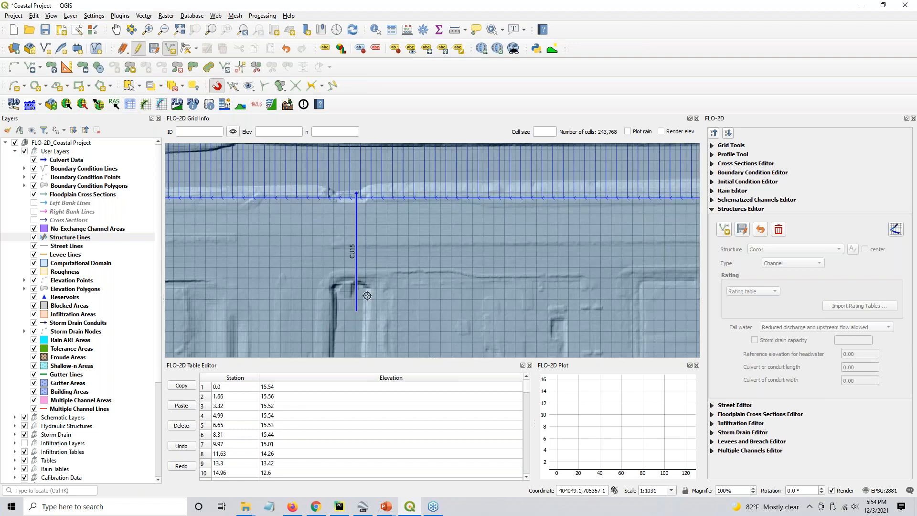
{"action": "left_click", "coordinate": [349, 305]}
{"action": "left_click", "coordinate": [351, 197]}
{"action": "right_click", "coordinate": [322, 225]}
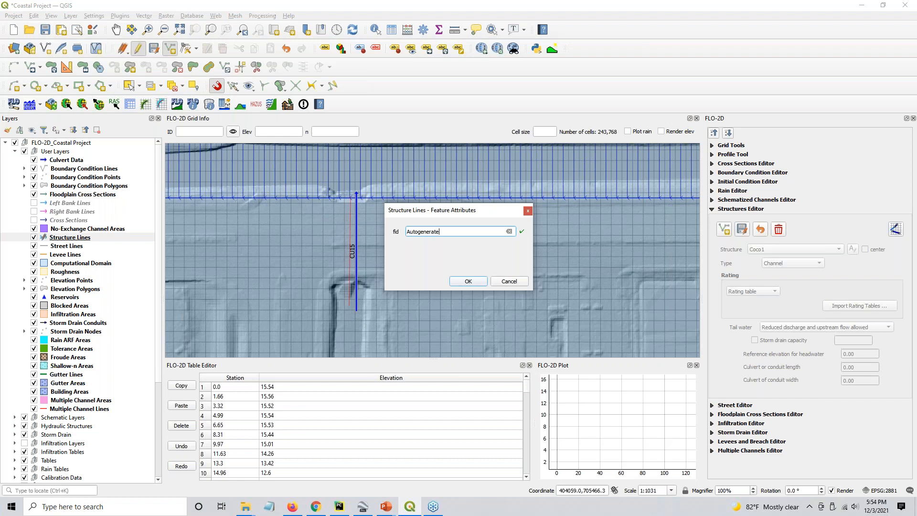
{"action": "left_click", "coordinate": [473, 281]}
Step: Digitize a structure line along culvert arrow CU9 from south to north and accept its autogenerated fid
{"action": "scroll", "coordinate": [343, 278], "scroll_direction": "down", "scroll_amount": 2}
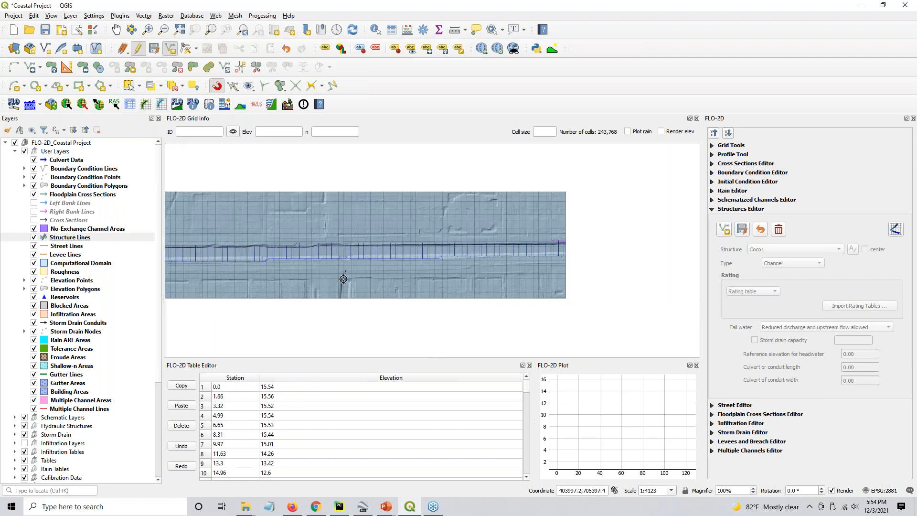
{"action": "scroll", "coordinate": [293, 281], "scroll_direction": "down", "scroll_amount": 1}
{"action": "left_click_drag", "start_coordinate": [282, 284], "coordinate": [534, 226]}
{"action": "left_click_drag", "start_coordinate": [345, 220], "coordinate": [460, 245]}
{"action": "scroll", "coordinate": [324, 253], "scroll_direction": "up", "scroll_amount": 2}
{"action": "scroll", "coordinate": [331, 245], "scroll_direction": "up", "scroll_amount": 1}
{"action": "left_click_drag", "start_coordinate": [313, 250], "coordinate": [352, 288]}
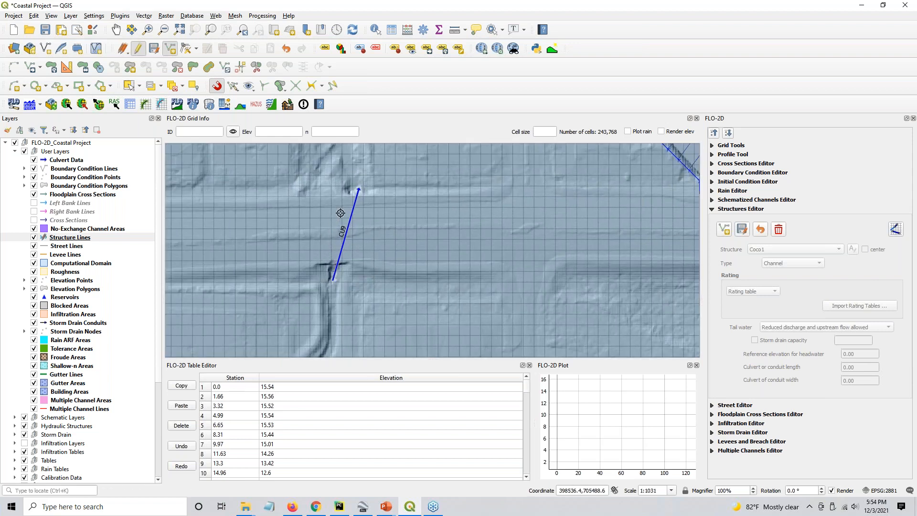
{"action": "left_click_drag", "start_coordinate": [356, 181], "coordinate": [357, 193]}
{"action": "right_click", "coordinate": [363, 215]}
{"action": "left_click", "coordinate": [468, 282]}
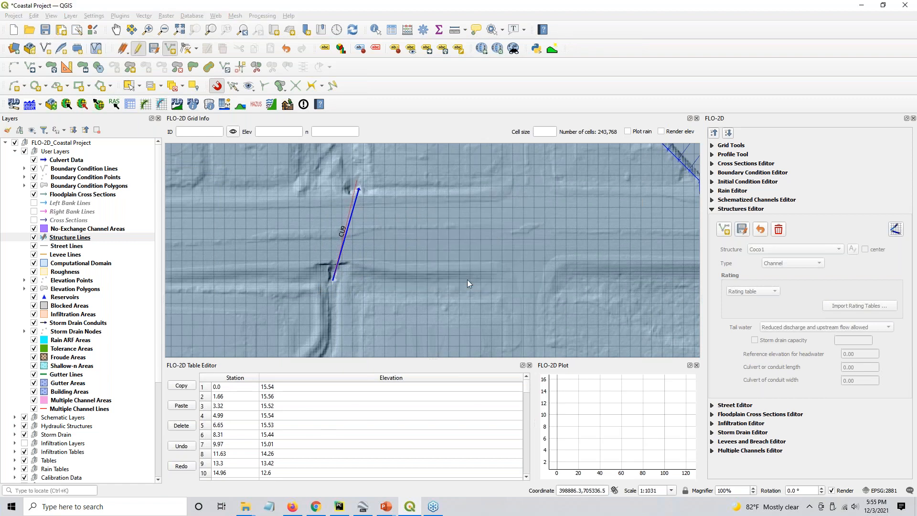
Step: Digitize a structure line along culvert arrow CU25, just north of CU9, and accept its autogenerated fid
{"action": "scroll", "coordinate": [356, 325], "scroll_direction": "down", "scroll_amount": 1}
{"action": "left_click_drag", "start_coordinate": [399, 156], "coordinate": [386, 217]}
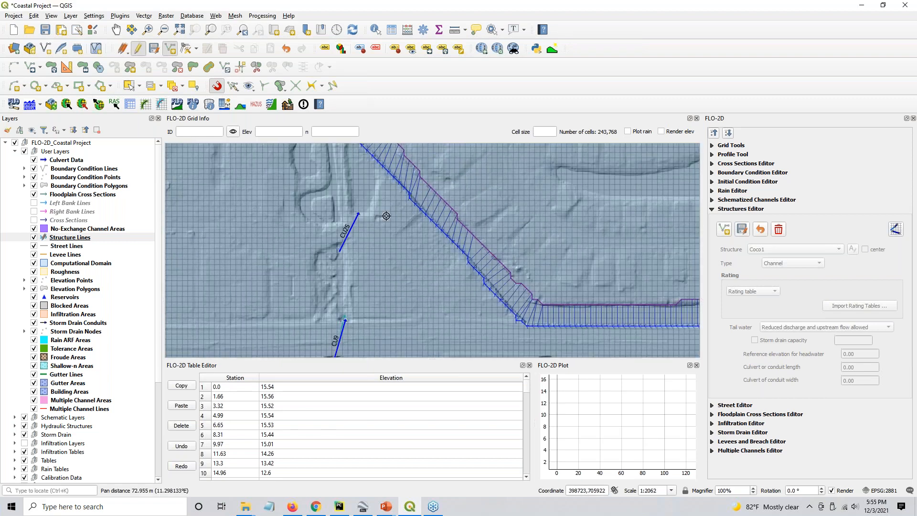
{"action": "scroll", "coordinate": [361, 229], "scroll_direction": "up", "scroll_amount": 1}
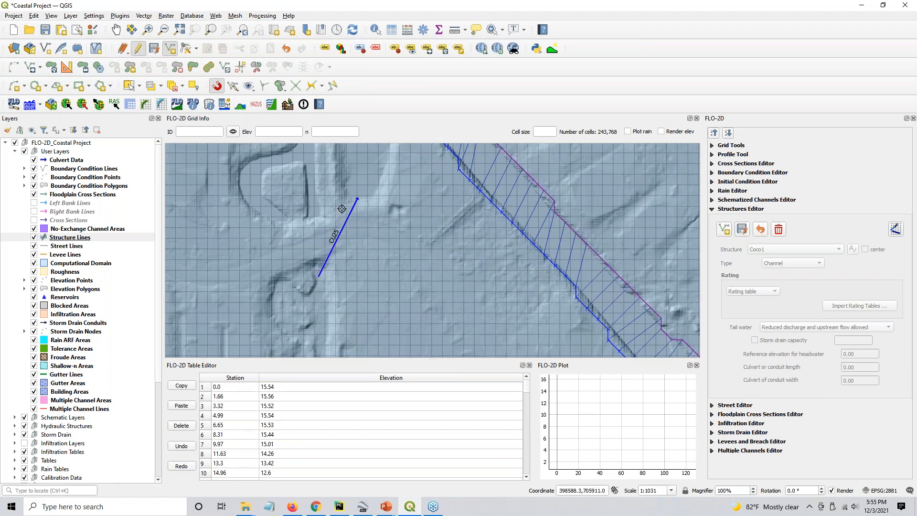
{"action": "right_click", "coordinate": [377, 219]}
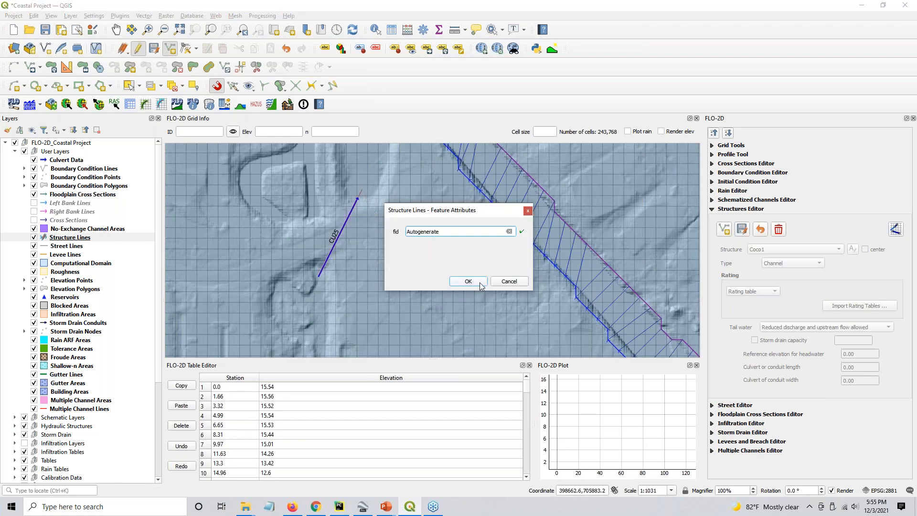
{"action": "left_click", "coordinate": [468, 281]}
Step: Digitize a structure line along culvert arrow CU10 from south to north and accept its autogenerated fid
{"action": "scroll", "coordinate": [408, 284], "scroll_direction": "down", "scroll_amount": 1}
{"action": "scroll", "coordinate": [317, 288], "scroll_direction": "down", "scroll_amount": 1}
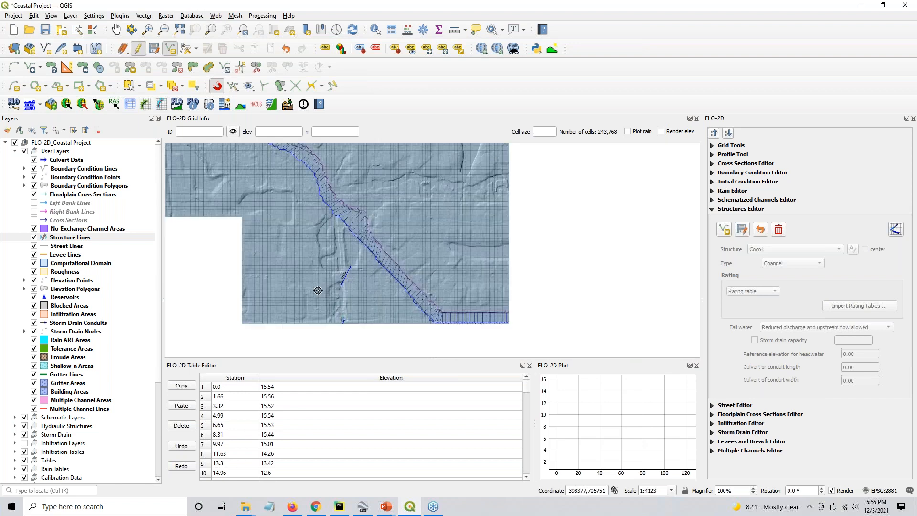
{"action": "left_click_drag", "start_coordinate": [268, 255], "coordinate": [447, 167]}
{"action": "scroll", "coordinate": [449, 167], "scroll_direction": "down", "scroll_amount": 1}
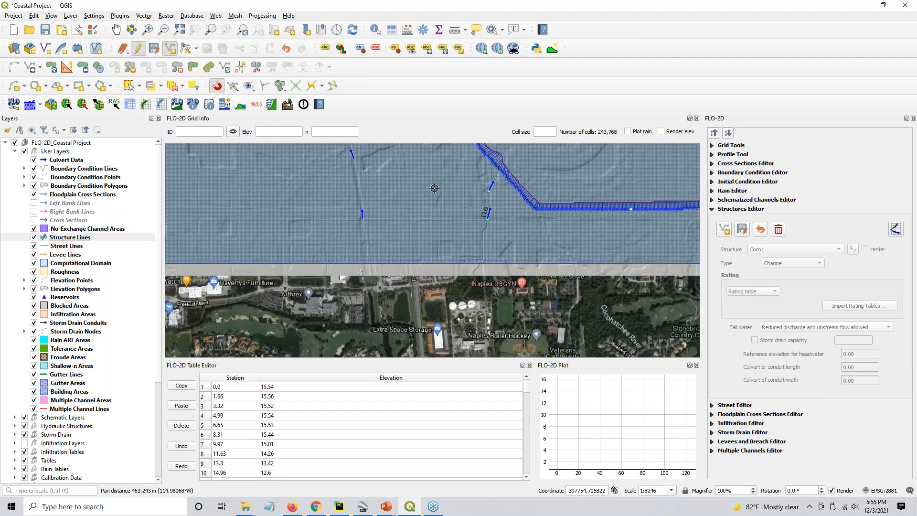
{"action": "scroll", "coordinate": [363, 223], "scroll_direction": "up", "scroll_amount": 2}
{"action": "scroll", "coordinate": [363, 223], "scroll_direction": "up", "scroll_amount": 1}
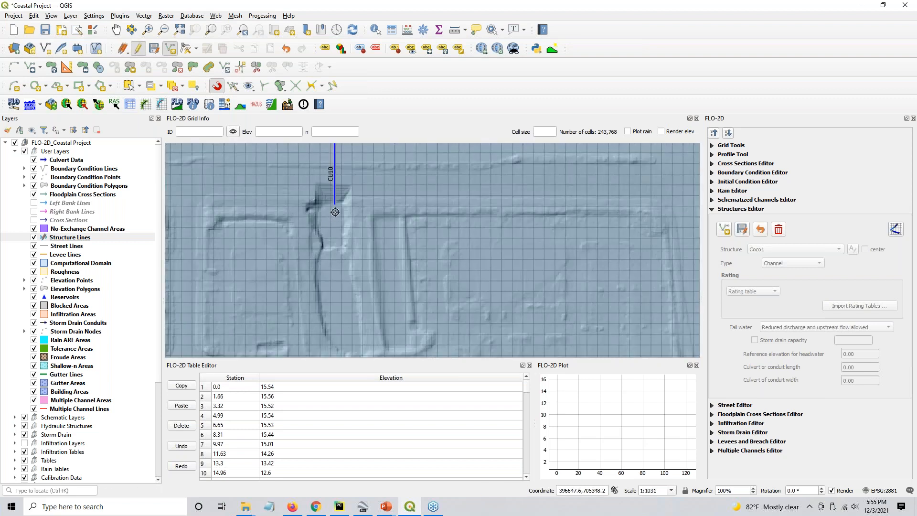
{"action": "left_click_drag", "start_coordinate": [368, 207], "coordinate": [421, 355]}
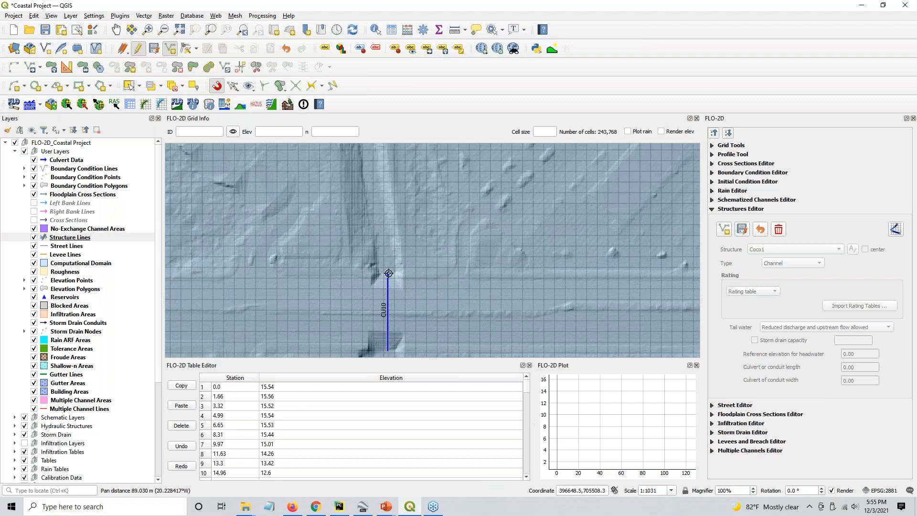
{"action": "left_click", "coordinate": [387, 268]}
{"action": "right_click", "coordinate": [388, 268]}
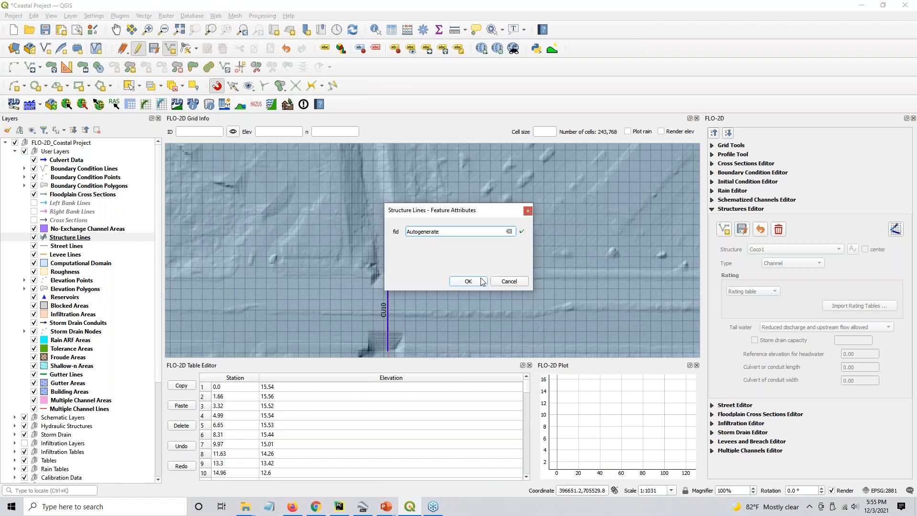
{"action": "left_click", "coordinate": [479, 281]}
Step: Digitize a structure line from south to north along the remaining culvert arrow north of CU10 and accept its autogenerated fid
{"action": "scroll", "coordinate": [387, 230], "scroll_direction": "down", "scroll_amount": 2}
{"action": "left_click_drag", "start_coordinate": [322, 190], "coordinate": [405, 341]}
{"action": "scroll", "coordinate": [418, 278], "scroll_direction": "up", "scroll_amount": 2}
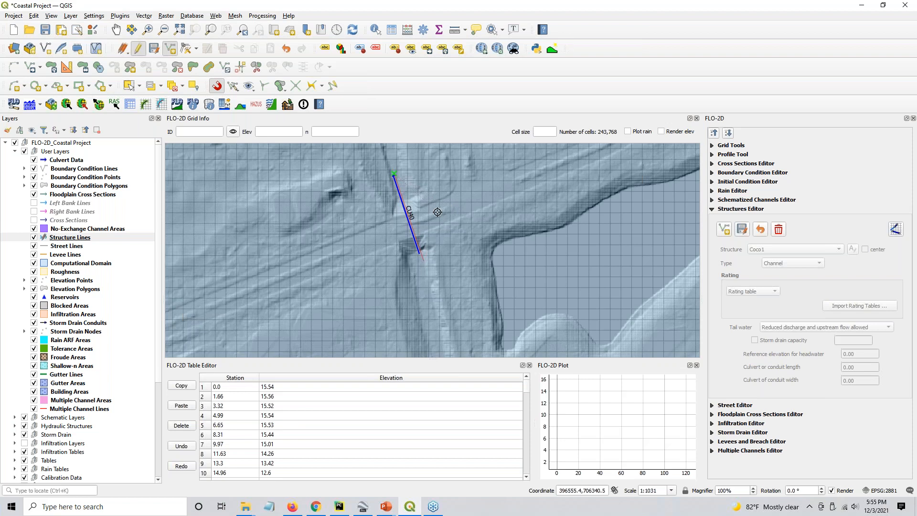
{"action": "left_click", "coordinate": [394, 172]}
{"action": "left_click", "coordinate": [396, 164]}
{"action": "right_click", "coordinate": [411, 197]}
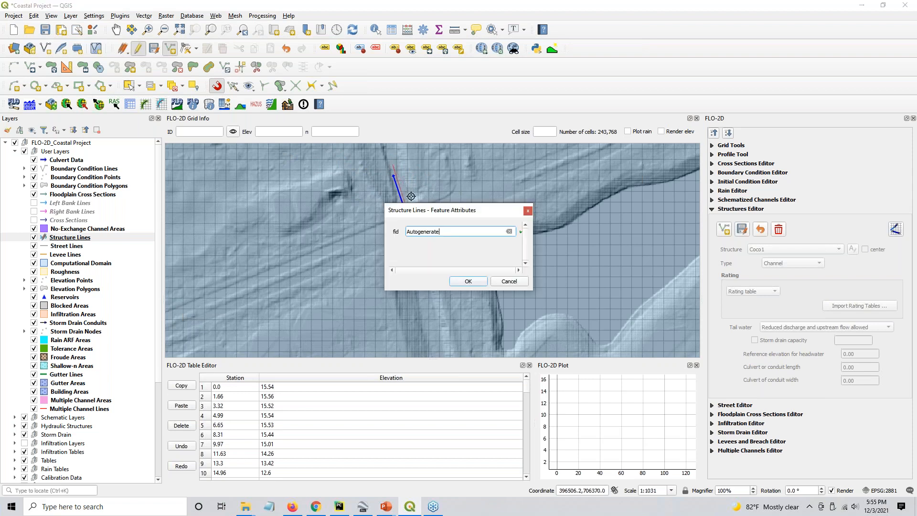
{"action": "left_click", "coordinate": [470, 281]}
{"action": "scroll", "coordinate": [464, 260], "scroll_direction": "down", "scroll_amount": 2}
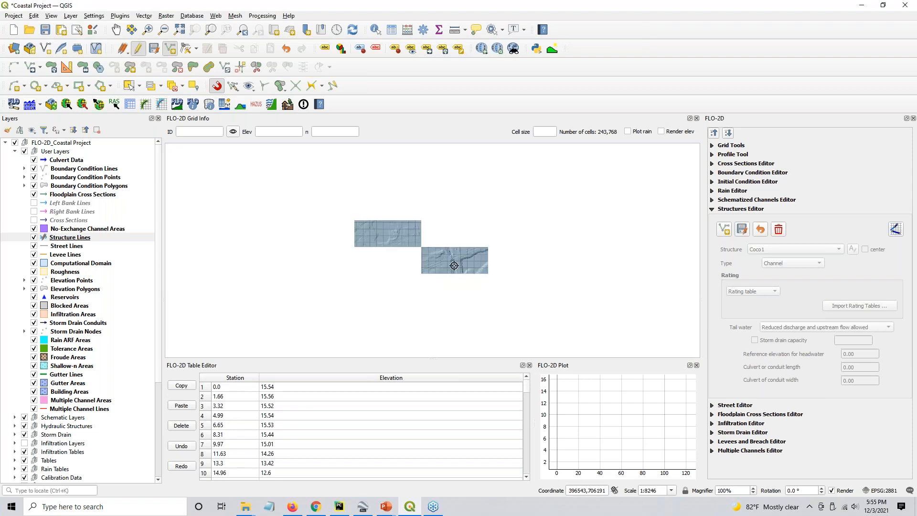
{"action": "scroll", "coordinate": [497, 278], "scroll_direction": "down", "scroll_amount": 2}
{"action": "left_click_drag", "start_coordinate": [497, 277], "coordinate": [274, 232]}
{"action": "left_click_drag", "start_coordinate": [418, 210], "coordinate": [434, 276]}
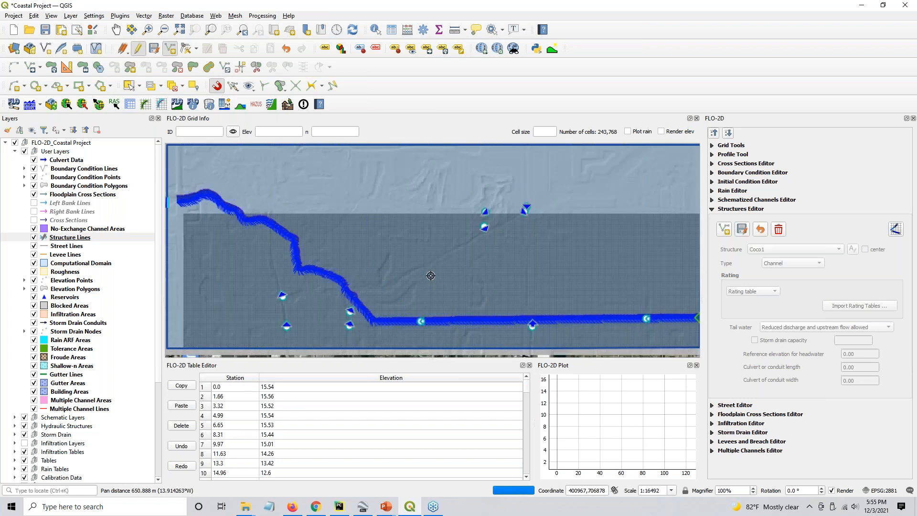
Step: Save the digitized structure lines to the project
{"action": "left_click", "coordinate": [742, 230]}
{"action": "left_click", "coordinate": [741, 230]}
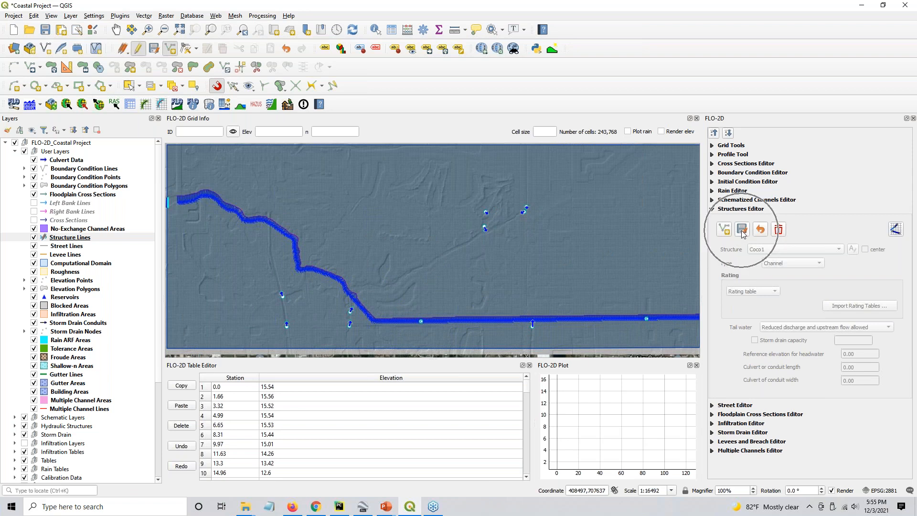
Step: Select Structure_10 in the Structures Editor and turn on centering to show it on the map
{"action": "left_click", "coordinate": [759, 250]}
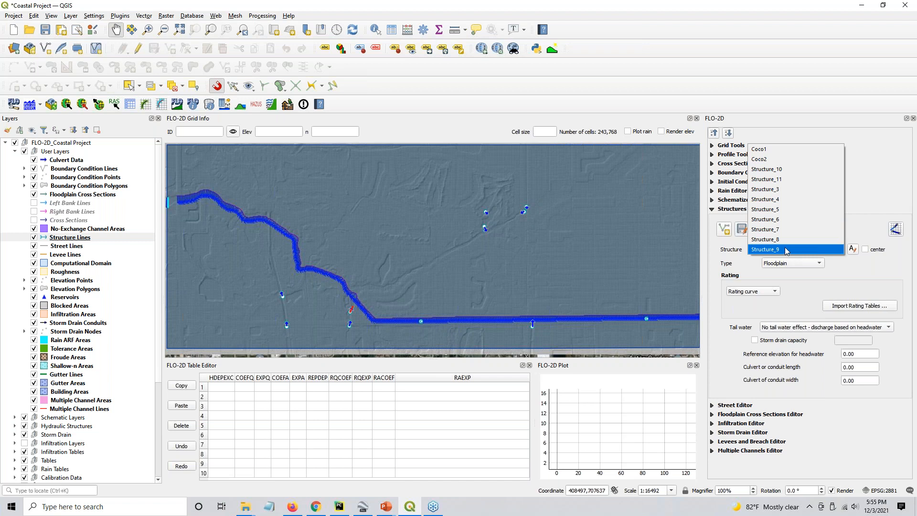
{"action": "left_click", "coordinate": [783, 169]}
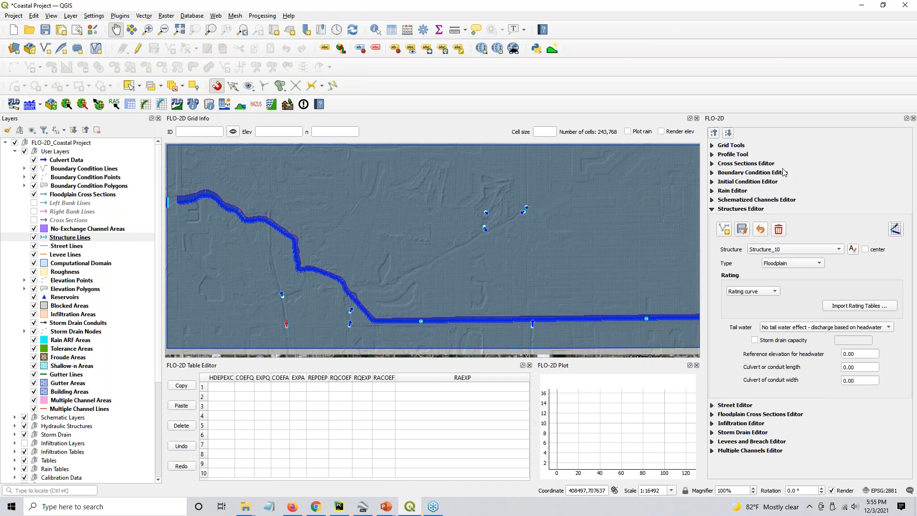
{"action": "left_click", "coordinate": [866, 251]}
{"action": "scroll", "coordinate": [590, 258], "scroll_direction": "up", "scroll_amount": 2}
{"action": "left_click", "coordinate": [795, 250]}
{"action": "left_click", "coordinate": [796, 250]}
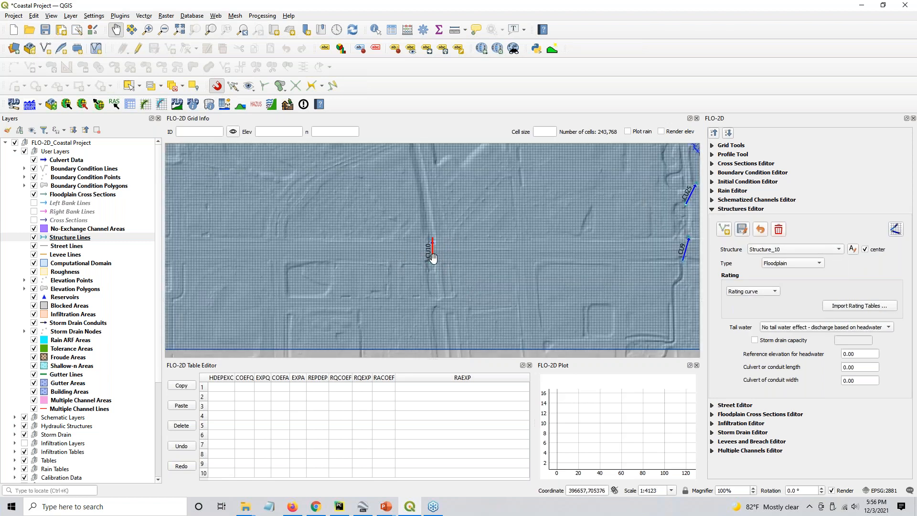
{"action": "scroll", "coordinate": [429, 263], "scroll_direction": "up", "scroll_amount": 1}
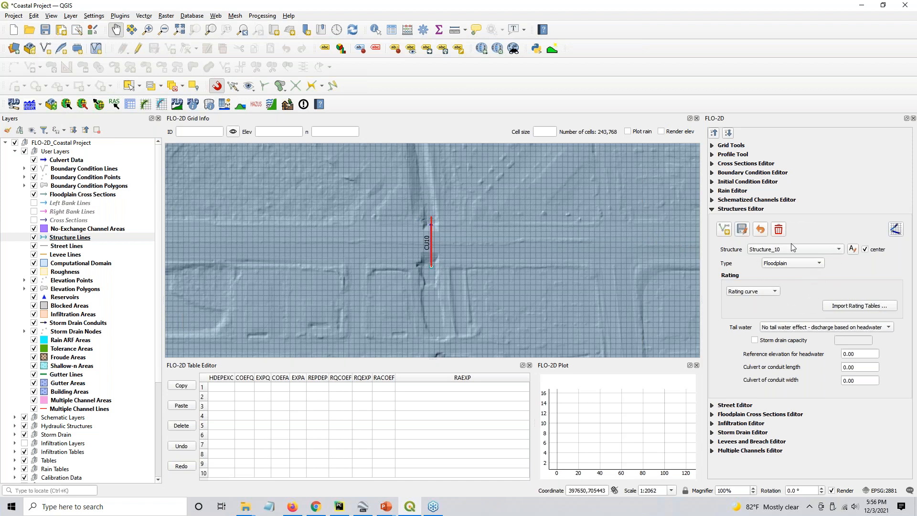
Step: Rename Structure_10 as CU10
{"action": "left_click", "coordinate": [853, 249]}
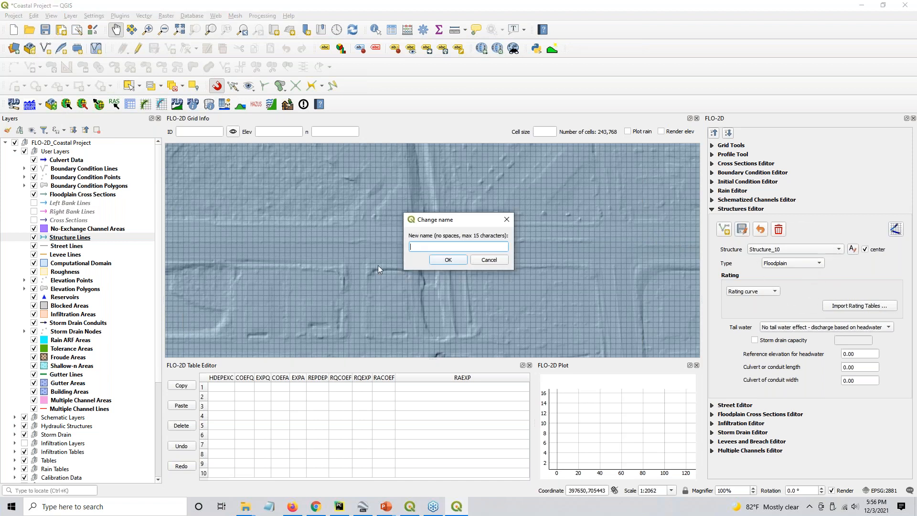
{"action": "type", "text": "CU10"}
{"action": "key", "text": "Return"}
Step: Set CU10's rating to Culvert equation and its tail water to Reduced discharge and upstream flow allowed
{"action": "left_click", "coordinate": [763, 295]}
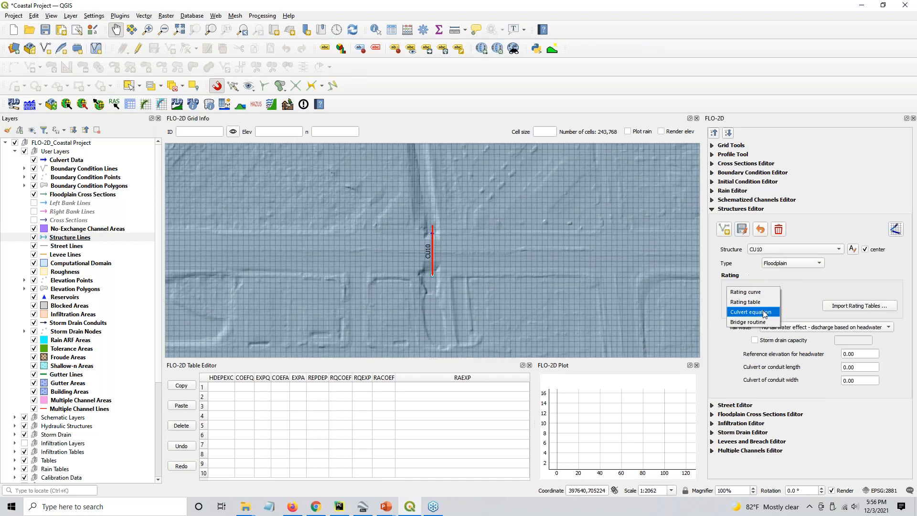
{"action": "left_click", "coordinate": [764, 313]}
{"action": "left_click", "coordinate": [791, 328]}
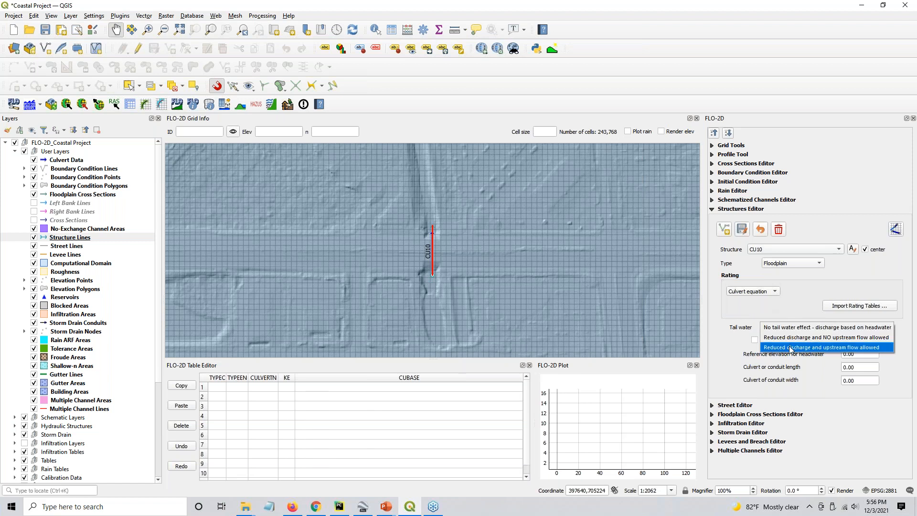
{"action": "left_click", "coordinate": [828, 348]}
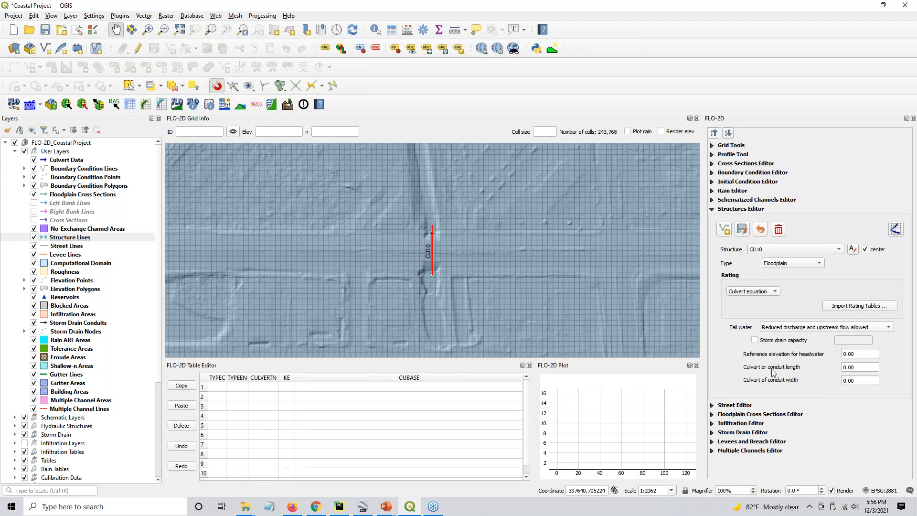
{"action": "left_click", "coordinate": [860, 368]}
{"action": "left_click", "coordinate": [861, 381]}
{"action": "right_click", "coordinate": [71, 162]}
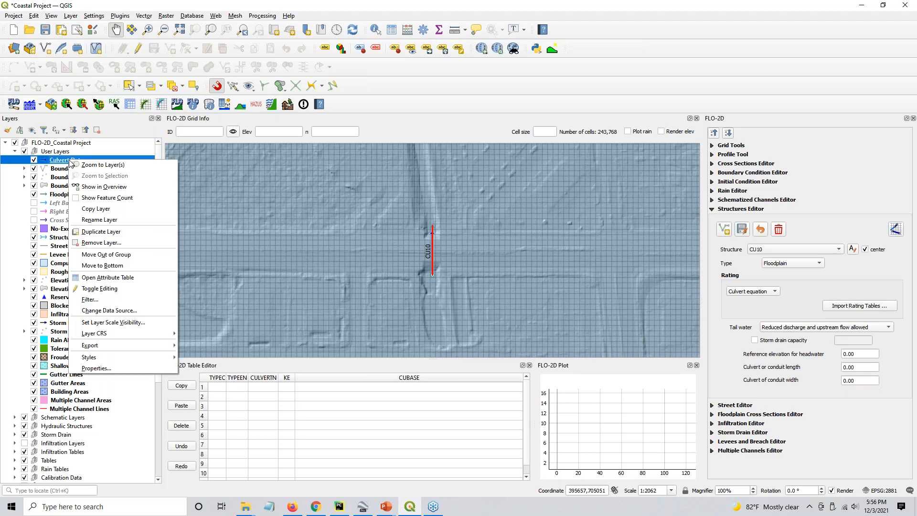
{"action": "key", "text": "ctrl"}
Step: Choose Floodplain as the structure type for CU10
{"action": "left_click", "coordinate": [794, 263]}
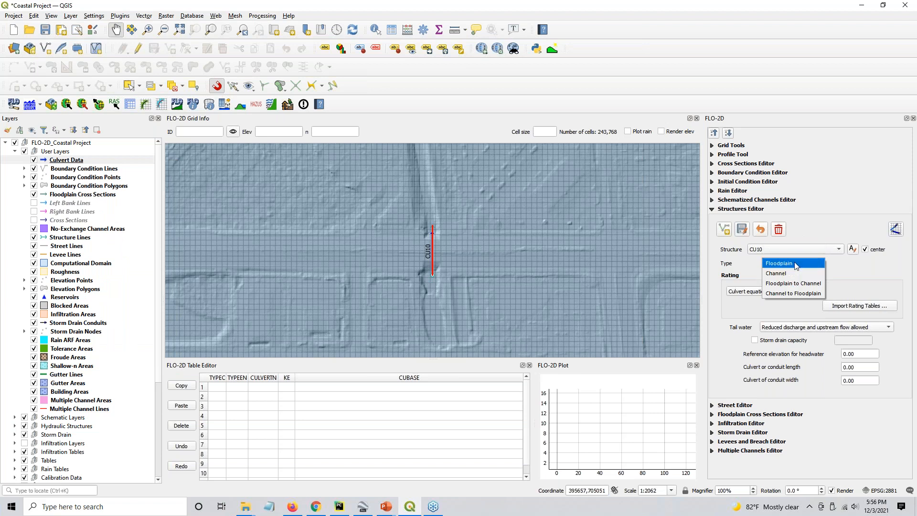
{"action": "left_click", "coordinate": [795, 266]}
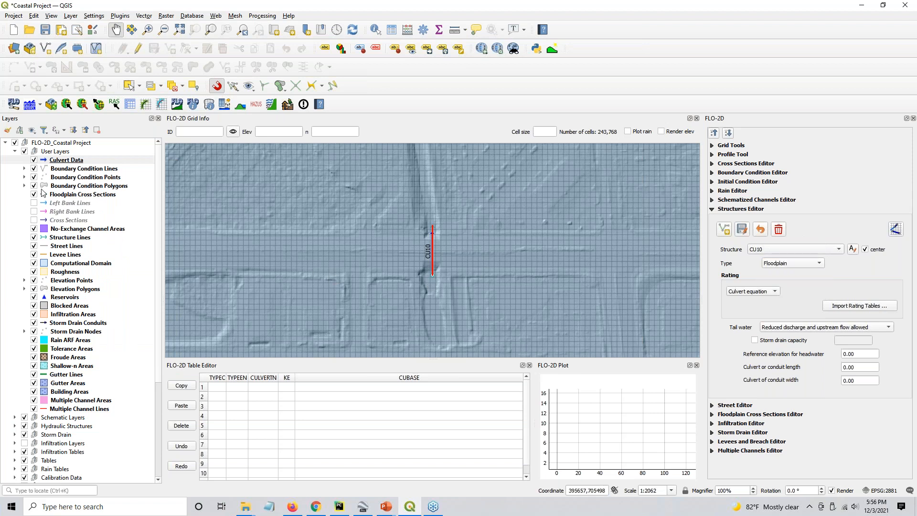
Step: Open the Culvert Data attribute table, highlight the CU10 record to read its attributes, and move the table aside
{"action": "right_click", "coordinate": [67, 159]}
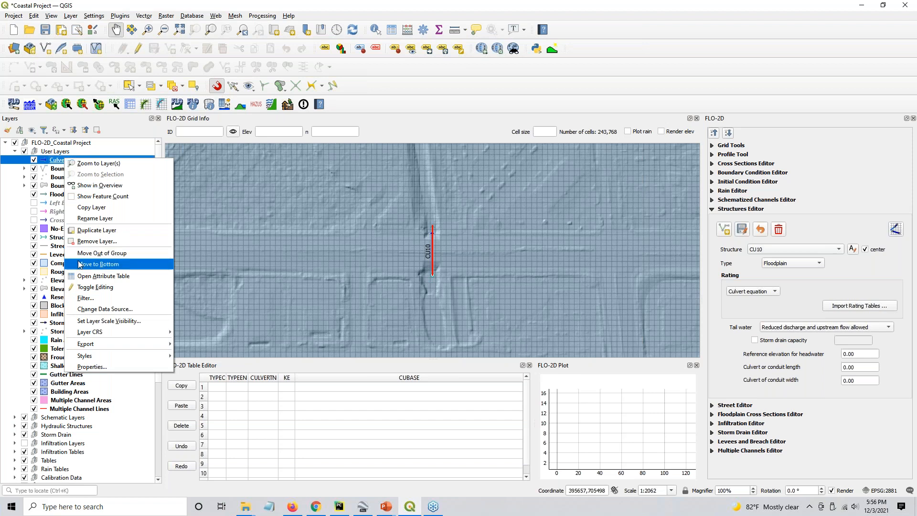
{"action": "left_click", "coordinate": [81, 276]}
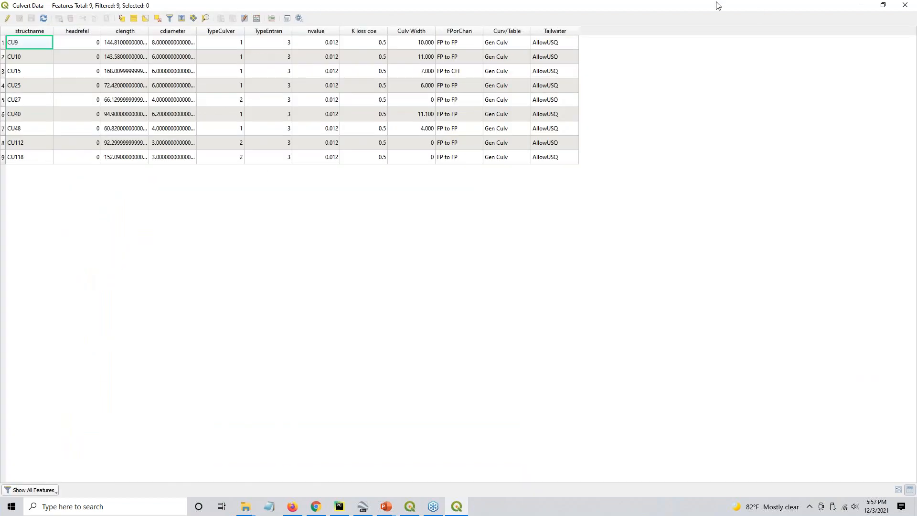
{"action": "left_click", "coordinate": [883, 6]}
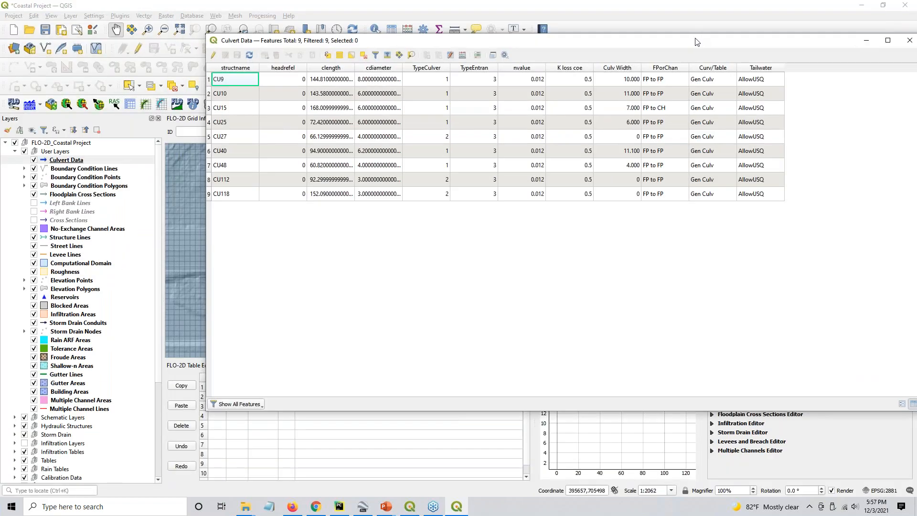
{"action": "left_click_drag", "start_coordinate": [555, 56], "coordinate": [524, 75]}
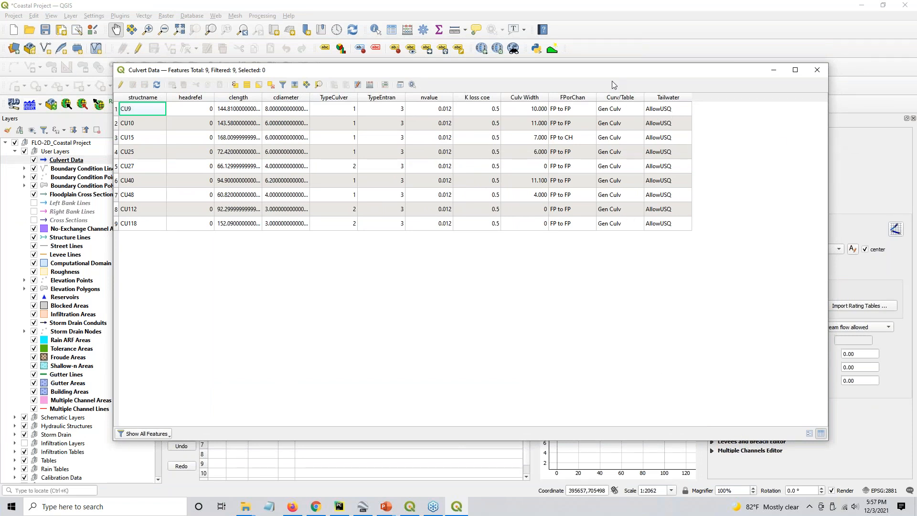
{"action": "left_click", "coordinate": [117, 139]}
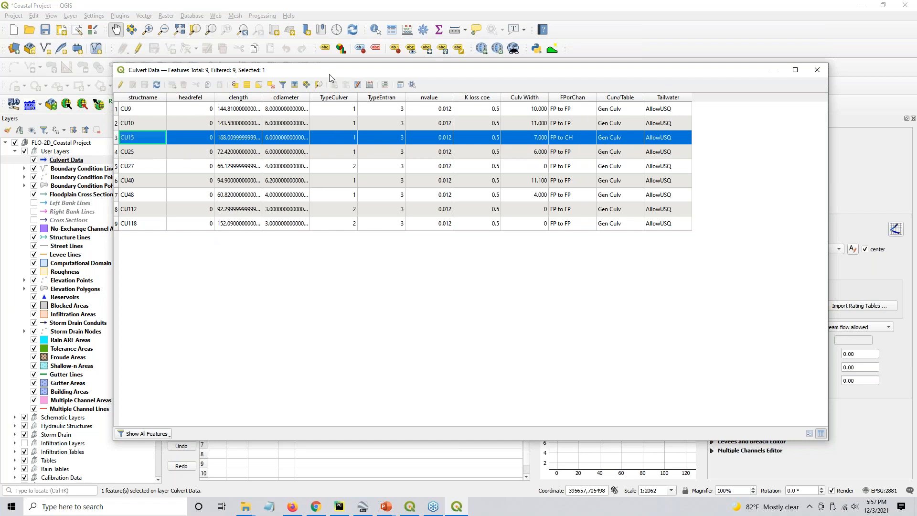
{"action": "left_click_drag", "start_coordinate": [326, 70], "coordinate": [536, 77]}
{"action": "left_click", "coordinate": [327, 131]}
{"action": "left_click_drag", "start_coordinate": [419, 79], "coordinate": [916, 84]}
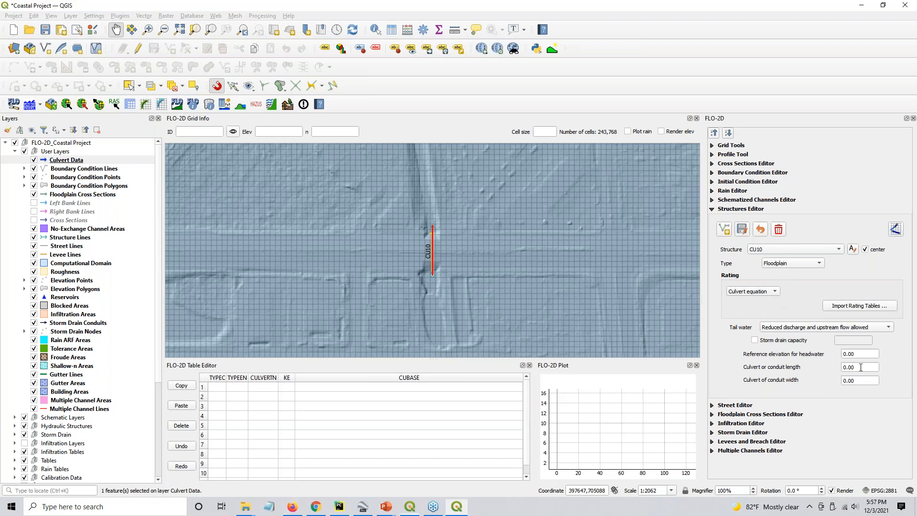
Step: Set CU10's culvert or conduit length to 143.58 and its culvert or conduit width to 6
{"action": "left_click_drag", "start_coordinate": [860, 367], "coordinate": [840, 371]}
{"action": "type", "text": "143.58"}
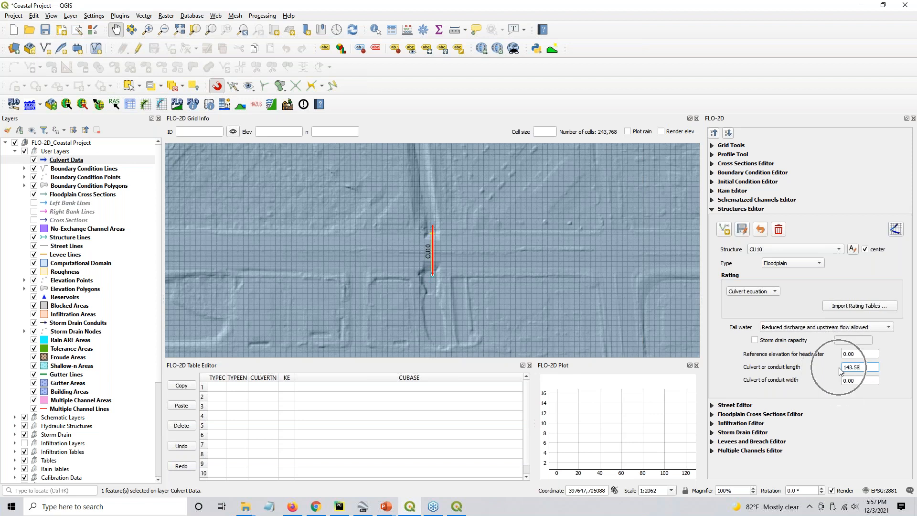
{"action": "key", "text": "Tab"}
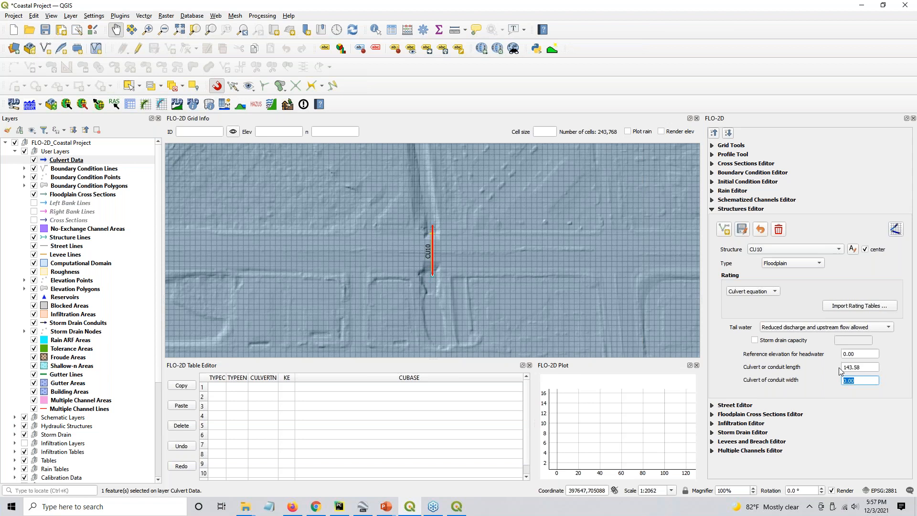
{"action": "type", "text": "6"}
Step: Enter 1 as TYPEC for CU10 and check its remaining attributes in the Culvert Data table
{"action": "left_click", "coordinate": [220, 388]}
{"action": "type", "text": "1"}
{"action": "key", "text": "Tab"}
{"action": "key", "text": "alt+Tab"}
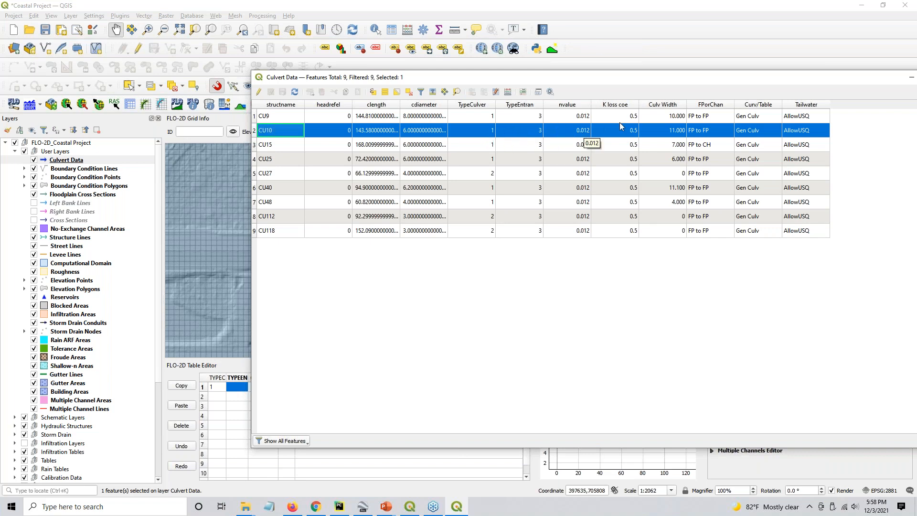
{"action": "key", "text": "Tab"}
{"action": "left_click_drag", "start_coordinate": [631, 78], "coordinate": [916, 83]}
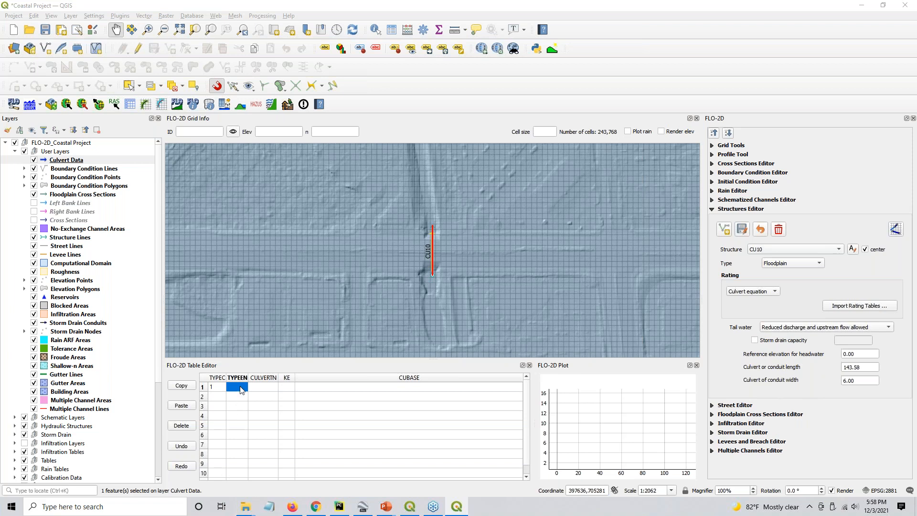
Step: Fill in CU10's culvert equation row with TYPEEN 3, CULVERTN 0.012 and KE 0.5
{"action": "left_click", "coordinate": [214, 387]}
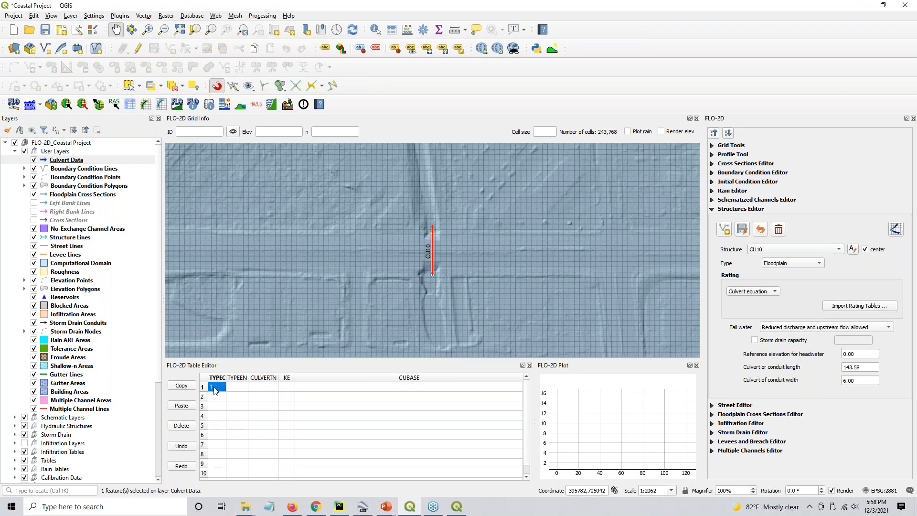
{"action": "left_click", "coordinate": [239, 390]}
{"action": "type", "text": "3"}
{"action": "left_click", "coordinate": [268, 393]}
{"action": "type", "text": "0.012"}
{"action": "left_click", "coordinate": [280, 388]}
{"action": "type", "text": "0.5"}
Step: Set CUBASE to 10 in CU10's culvert equation row
{"action": "left_click", "coordinate": [336, 388]}
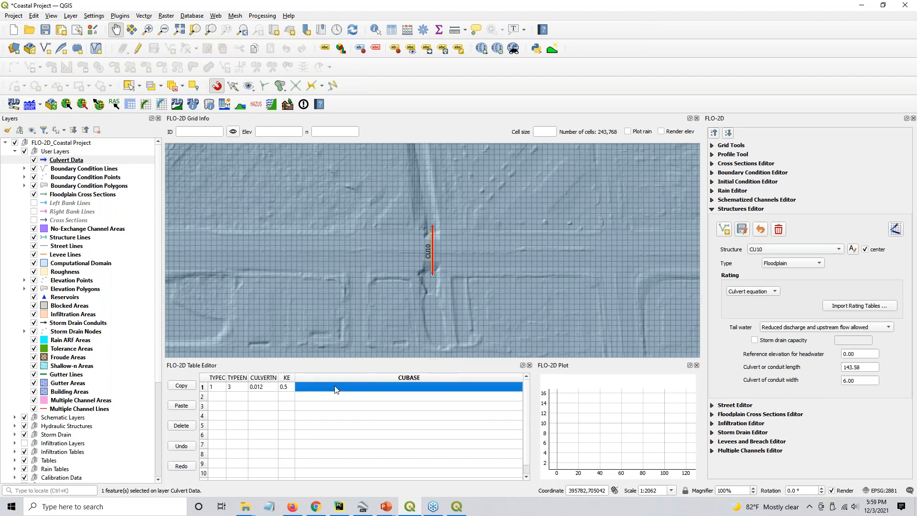
{"action": "type", "text": "11"}
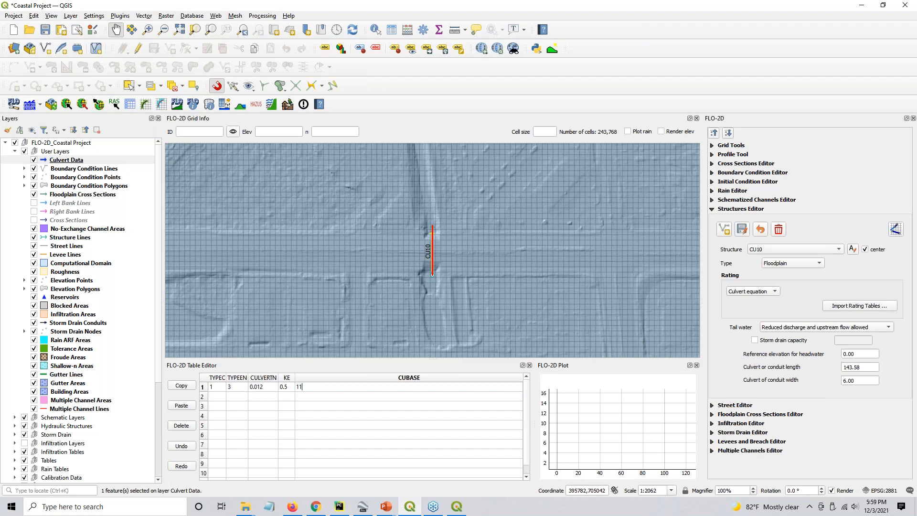
{"action": "left_click", "coordinate": [339, 402]}
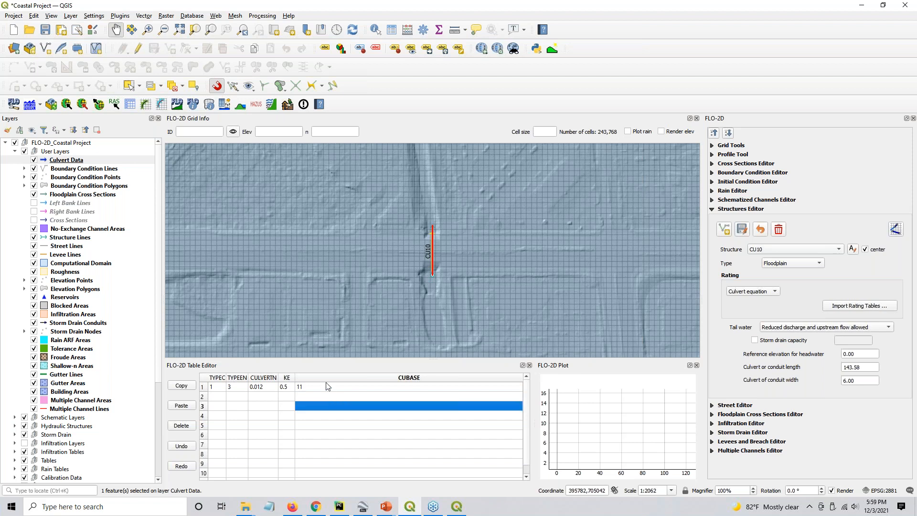
{"action": "left_click", "coordinate": [327, 387]}
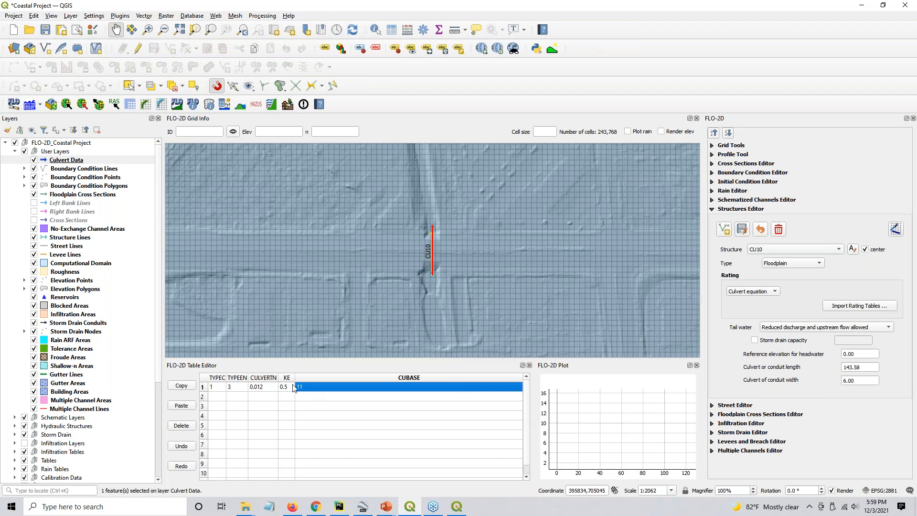
{"action": "double_click", "coordinate": [304, 388]}
{"action": "type", "text": "11"}
{"action": "left_click", "coordinate": [310, 388]}
{"action": "type", "text": "10"}
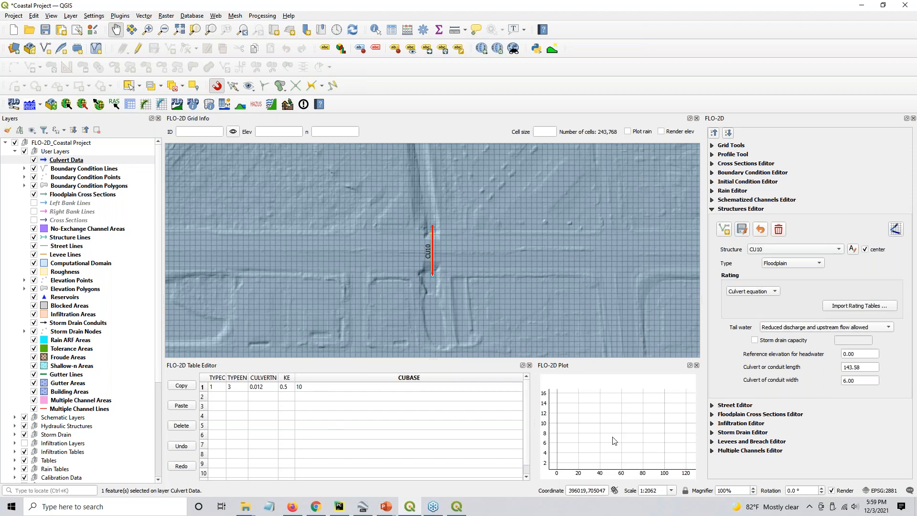
Step: Select Structure_11 in the Structures Editor and highlight the matching CU40 record in the Culvert Data table
{"action": "left_click", "coordinate": [759, 252]}
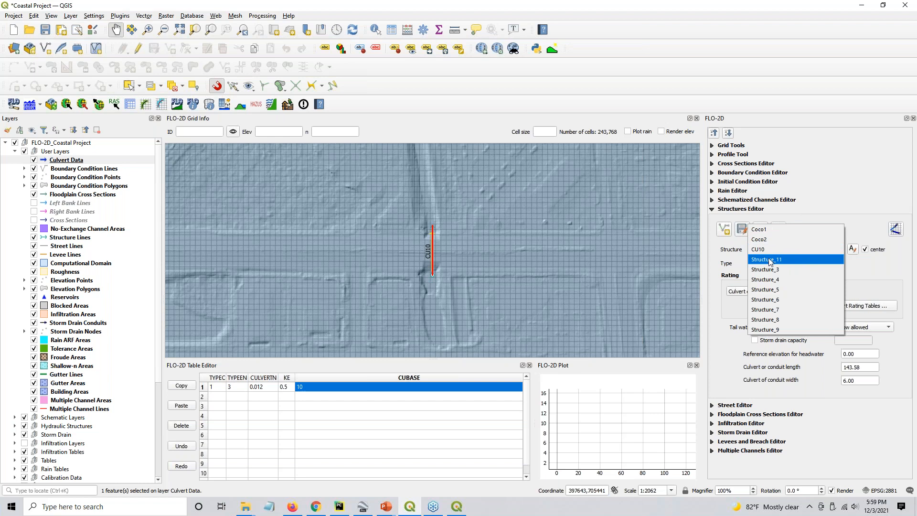
{"action": "left_click", "coordinate": [768, 259]}
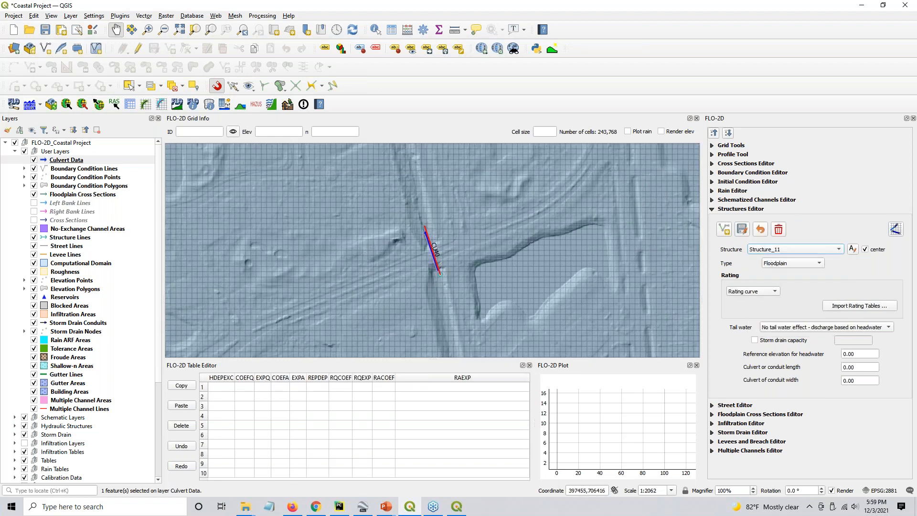
{"action": "key", "text": "alt+Tab"}
{"action": "left_click_drag", "start_coordinate": [916, 101], "coordinate": [641, 139]}
{"action": "left_click", "coordinate": [500, 250]}
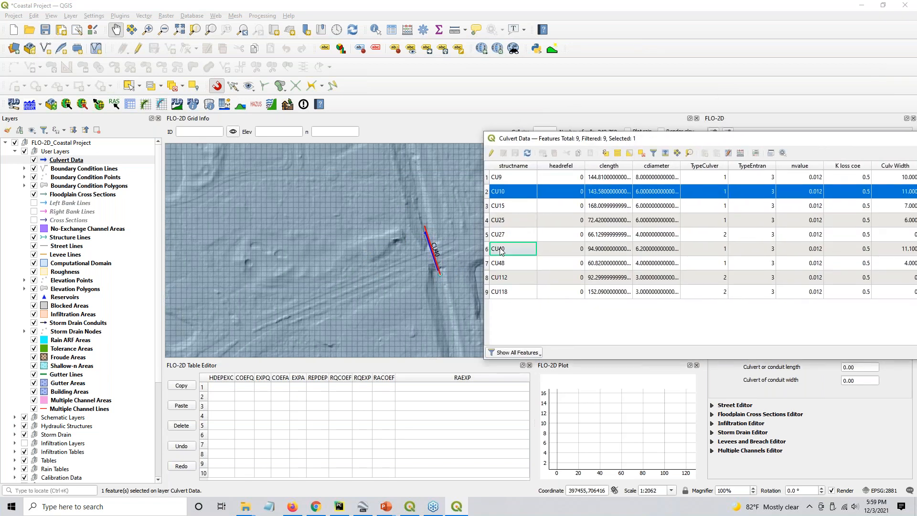
{"action": "left_click", "coordinate": [487, 251]}
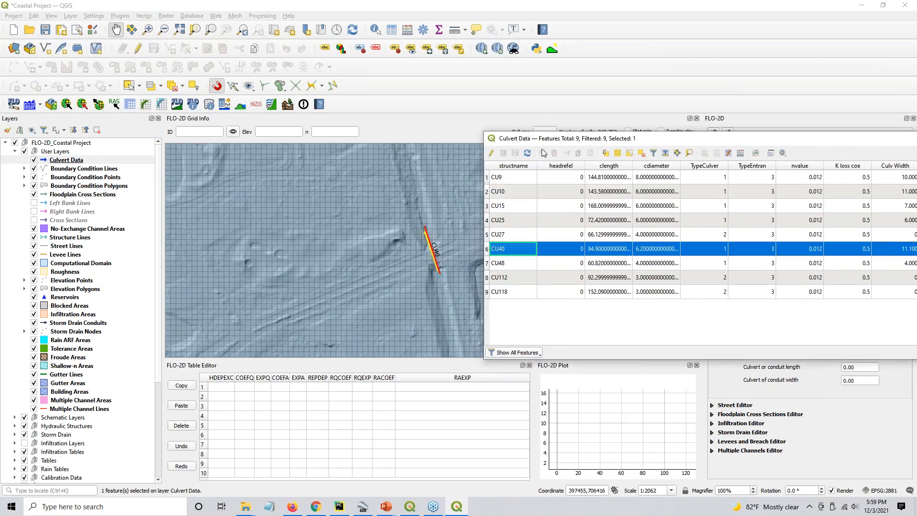
{"action": "left_click_drag", "start_coordinate": [543, 140], "coordinate": [916, 119]}
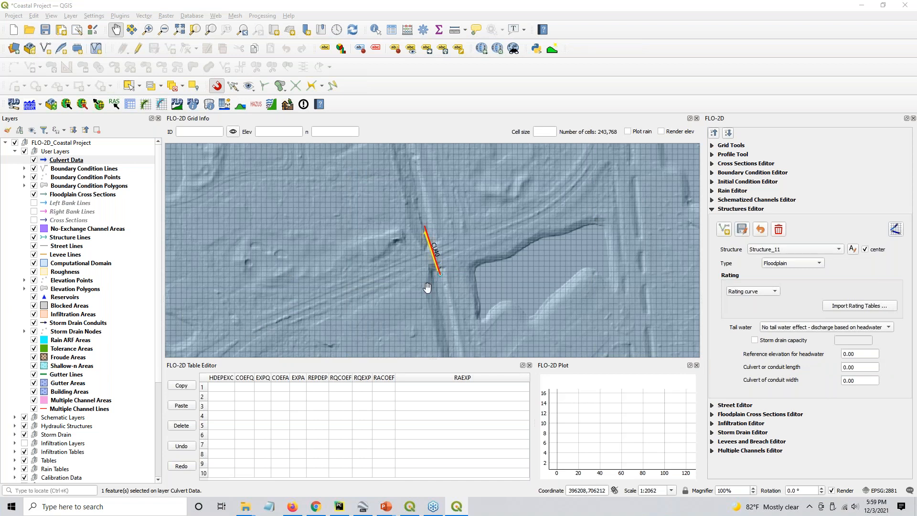
Step: Rename Structure_11 as CU40
{"action": "left_click", "coordinate": [853, 249]}
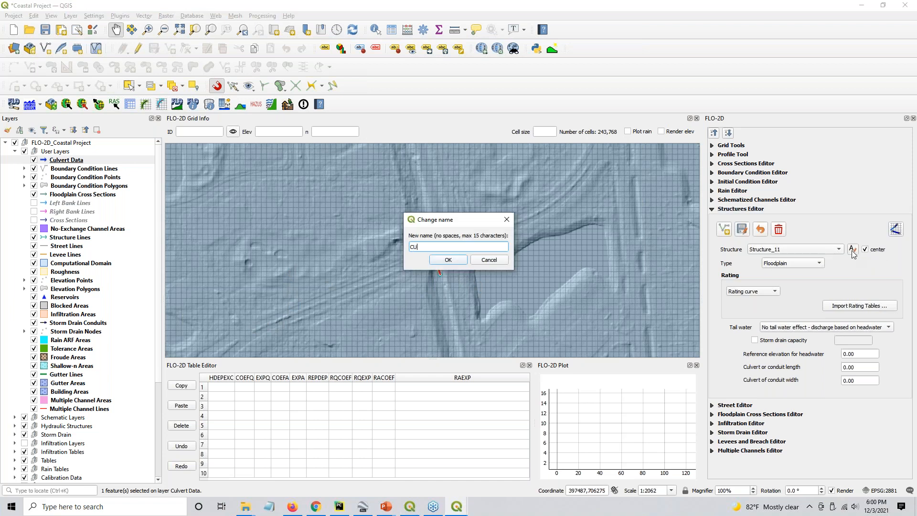
{"action": "type", "text": "CU40"}
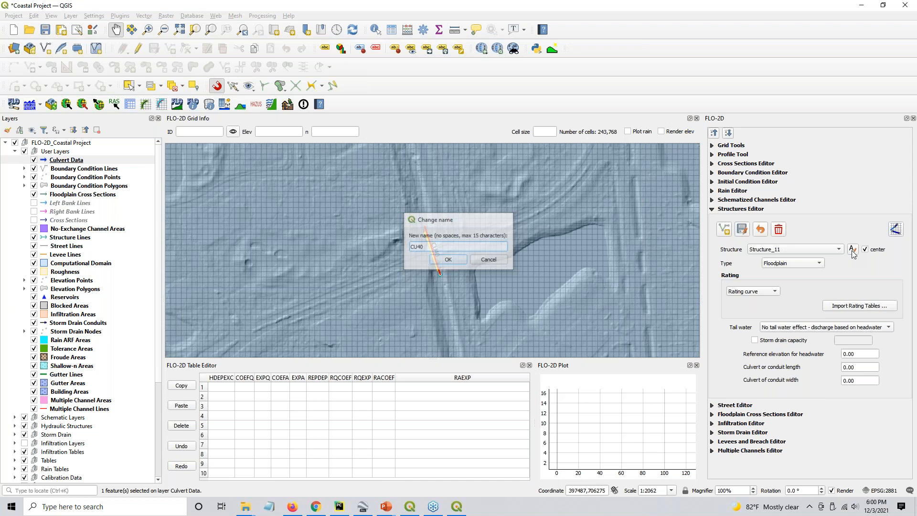
Step: Apply the name CU40 and set its rating to Culvert equation with tail water Reduced discharge and upstream flow allowed
{"action": "key", "text": "Return"}
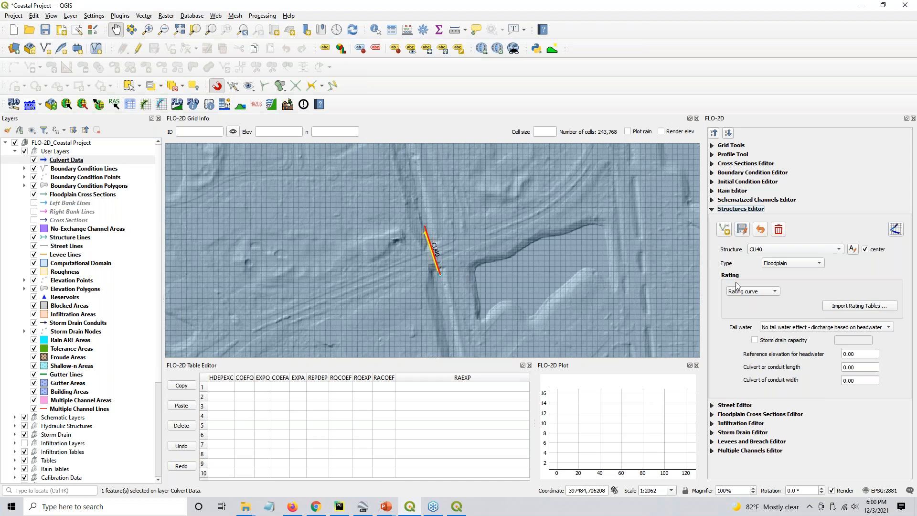
{"action": "left_click", "coordinate": [760, 292]}
{"action": "left_click", "coordinate": [759, 313]}
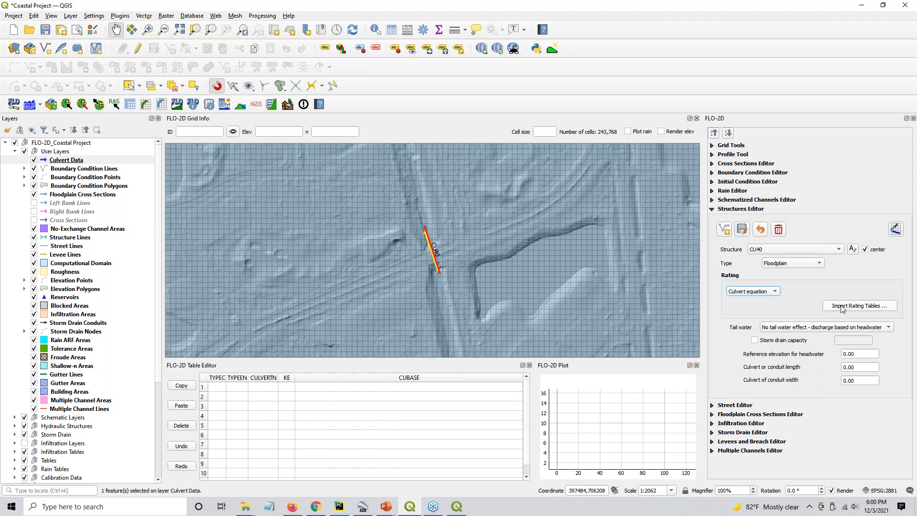
{"action": "left_click", "coordinate": [853, 327]}
{"action": "left_click", "coordinate": [855, 349]}
Step: Set CU40's culvert length to 95 and its width to 6
{"action": "double_click", "coordinate": [859, 353]}
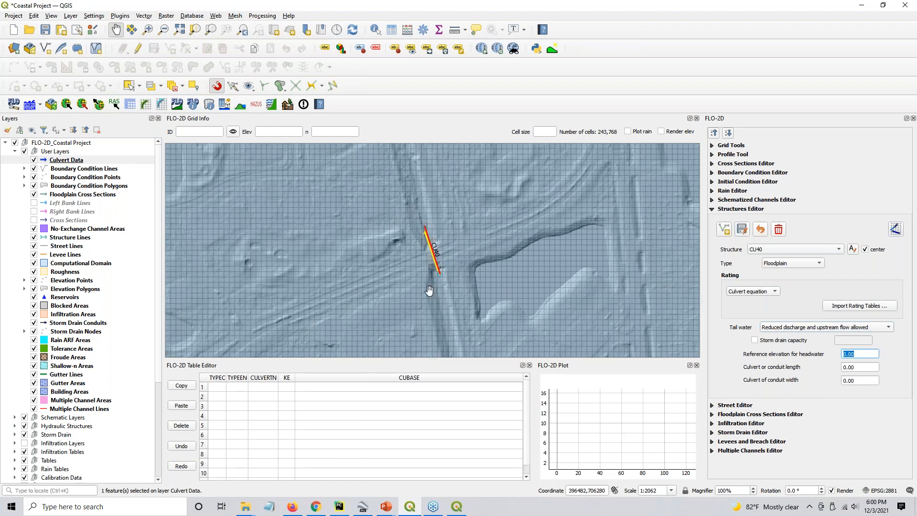
{"action": "left_click", "coordinate": [861, 367]}
{"action": "double_click", "coordinate": [861, 367]}
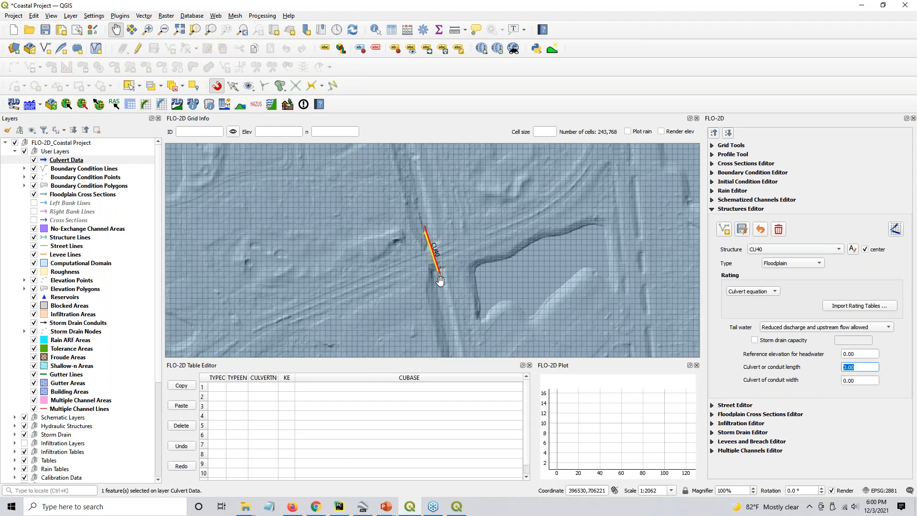
{"action": "left_click", "coordinate": [860, 356]}
{"action": "left_click", "coordinate": [859, 369]}
{"action": "type", "text": "95"}
{"action": "key", "text": "Tab"}
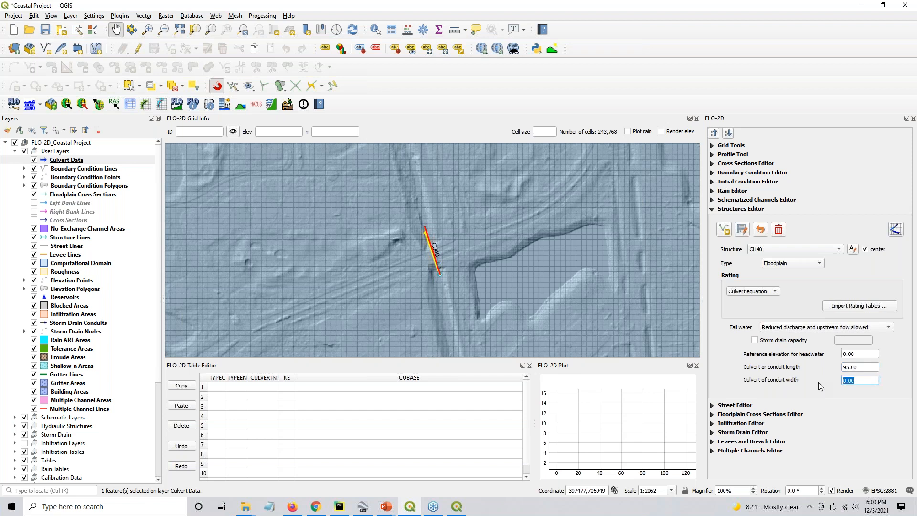
{"action": "type", "text": "6"}
{"action": "key", "text": "Tab"}
Step: Fill in CU40's culvert equation row with TYPEC 1, TYPEEN 3, CULVERTN 0.012, KE 0.5 and CUBASE 10
{"action": "left_click", "coordinate": [219, 388]}
{"action": "type", "text": "1"}
{"action": "key", "text": "Tab"}
{"action": "key", "text": "Tab"}
{"action": "type", "text": "0.012"}
{"action": "key", "text": "Tab"}
{"action": "type", "text": "0.5"}
{"action": "key", "text": "Tab"}
{"action": "type", "text": "10"}
Step: Select Structure_3 in the Structures Editor and highlight the matching CU27 record in the Culvert Data table
{"action": "left_click", "coordinate": [756, 251]}
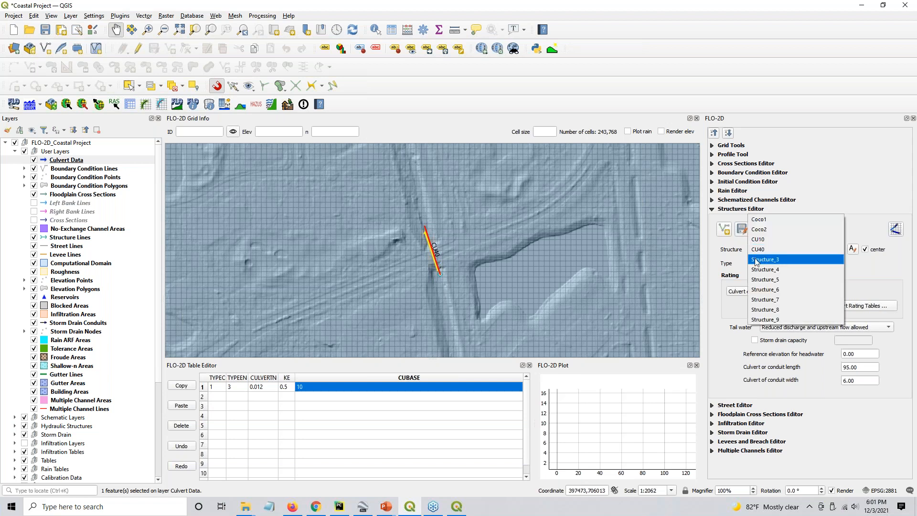
{"action": "left_click", "coordinate": [756, 260]}
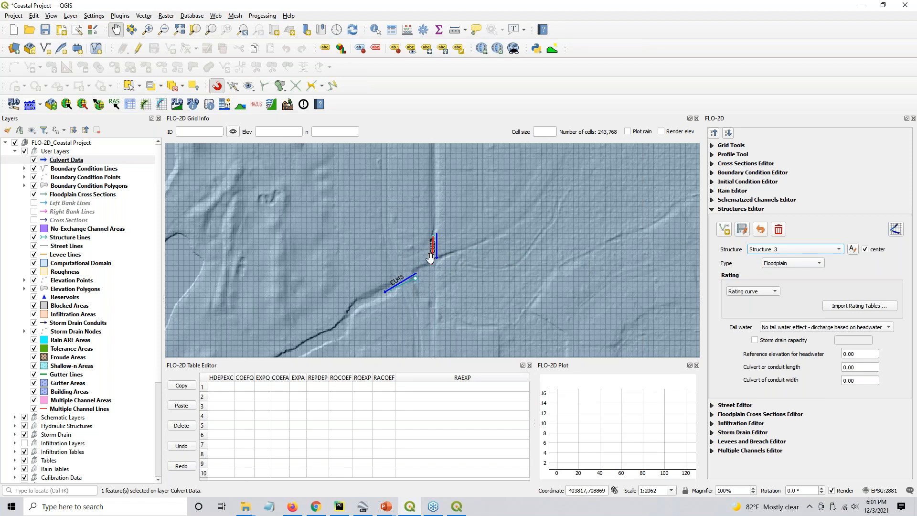
{"action": "scroll", "coordinate": [431, 257], "scroll_direction": "up", "scroll_amount": 1}
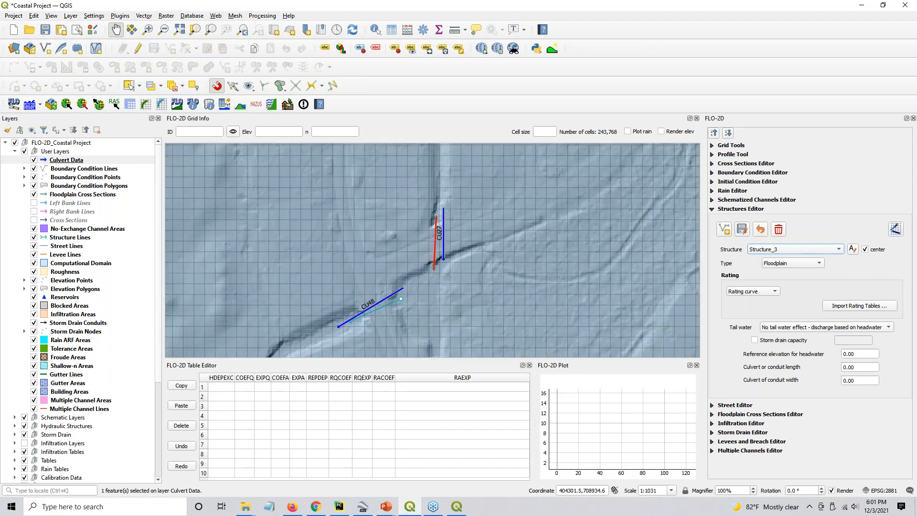
{"action": "key", "text": "alt+Tab"}
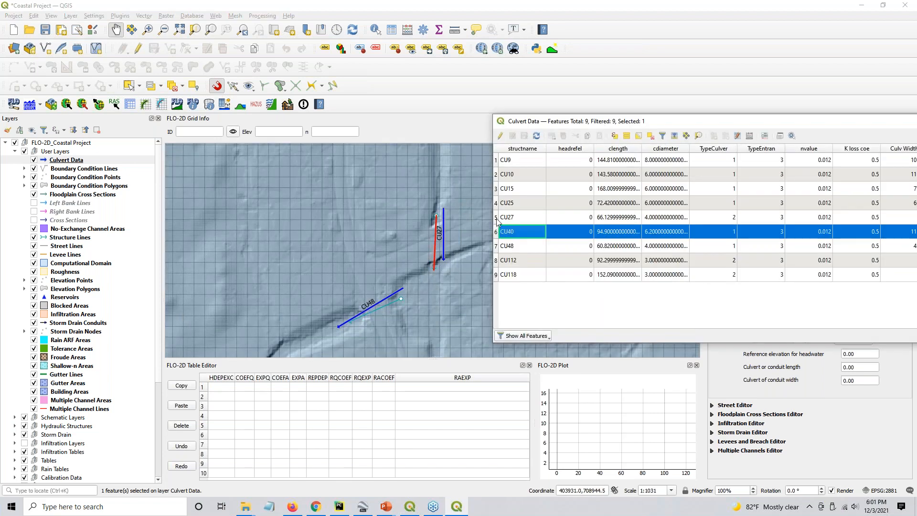
{"action": "left_click", "coordinate": [496, 217]}
{"action": "key", "text": "alt+Tab"}
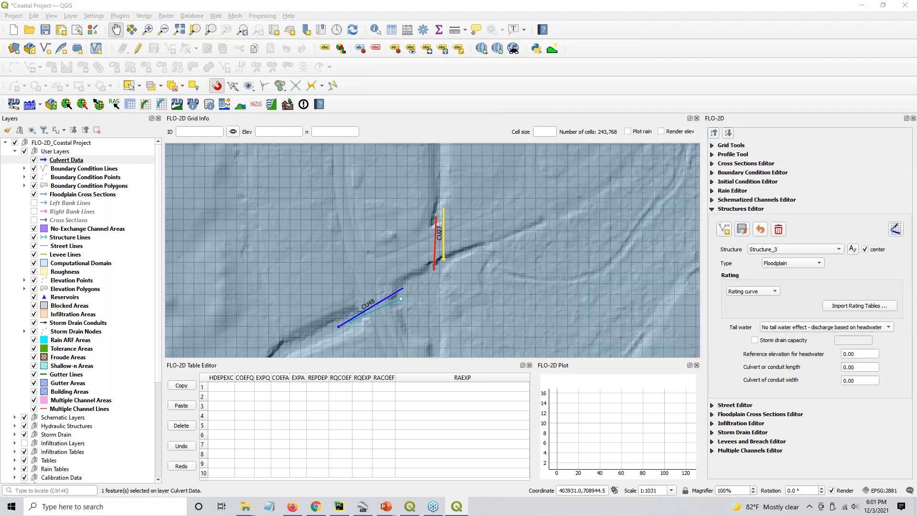
Step: Rename Structure_3 as CU27
{"action": "left_click", "coordinate": [856, 248]}
{"action": "type", "text": "CU27"}
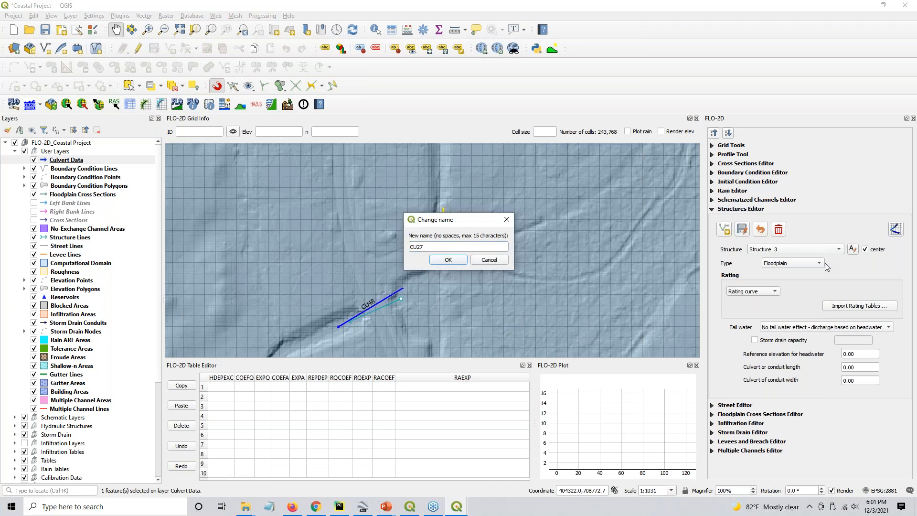
{"action": "key", "text": "Return"}
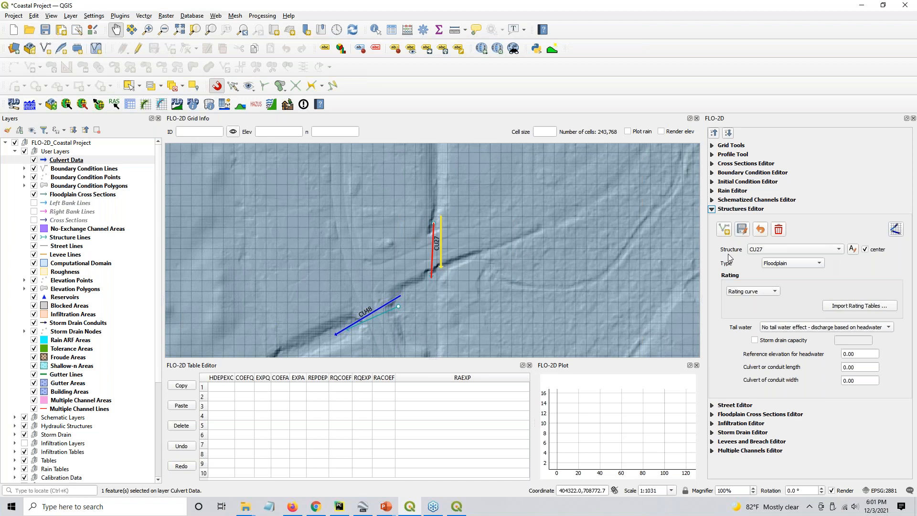
Step: Set CU27 to type Floodplain with a Culvert equation rating and tail water Reduced discharge and upstream flow allowed
{"action": "left_click", "coordinate": [773, 267]}
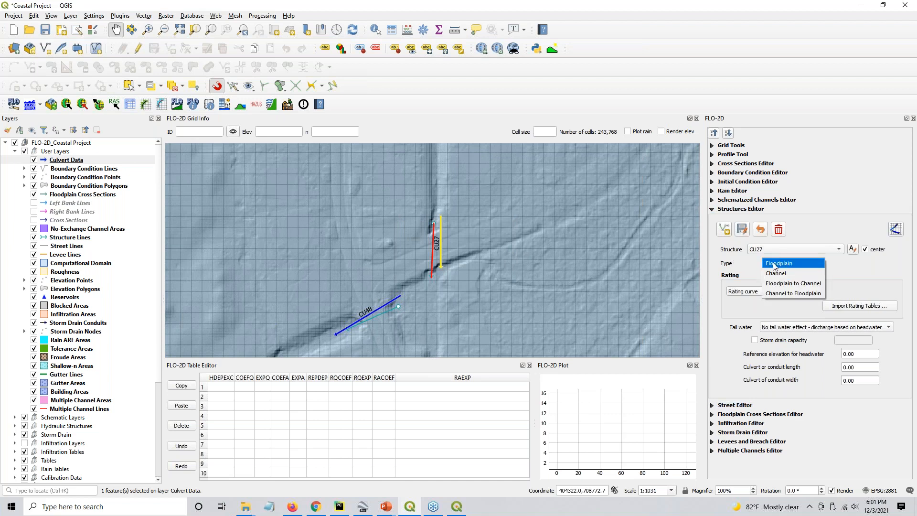
{"action": "left_click", "coordinate": [776, 264]}
{"action": "left_click", "coordinate": [745, 291]}
{"action": "left_click", "coordinate": [747, 312]}
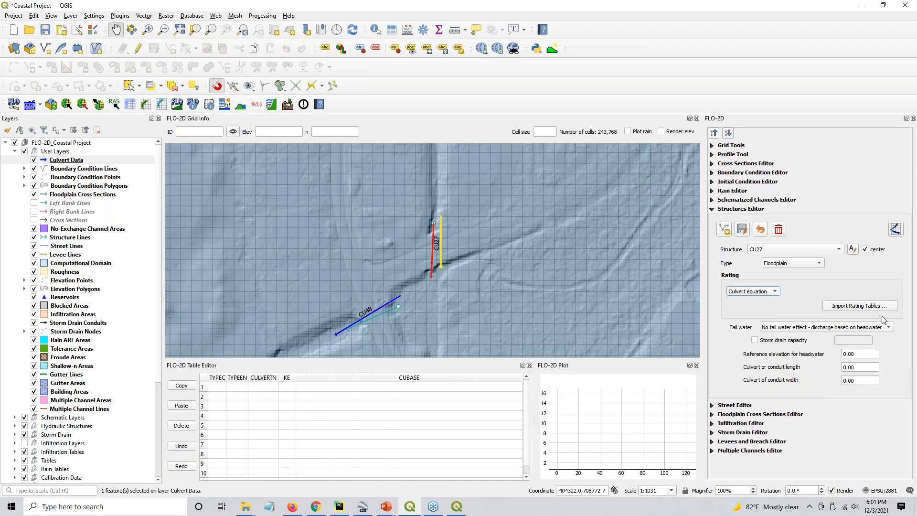
{"action": "left_click", "coordinate": [843, 329]}
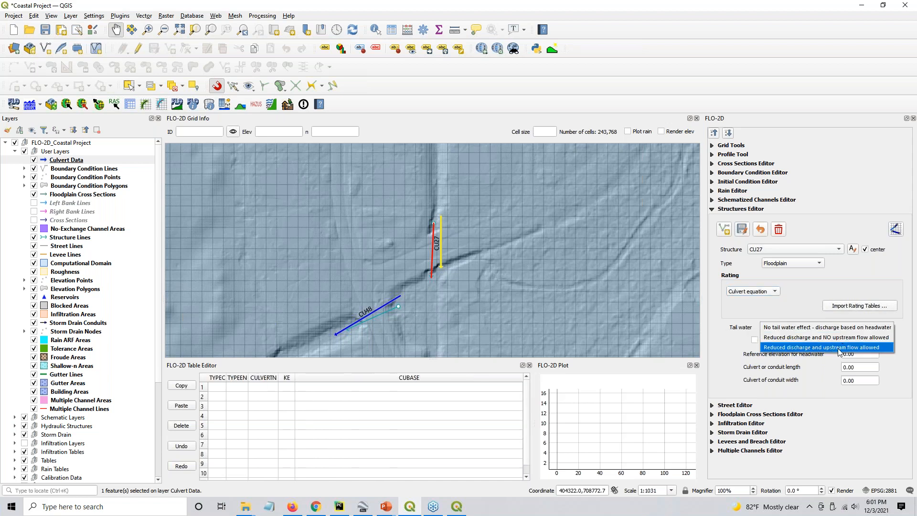
{"action": "left_click", "coordinate": [840, 347]}
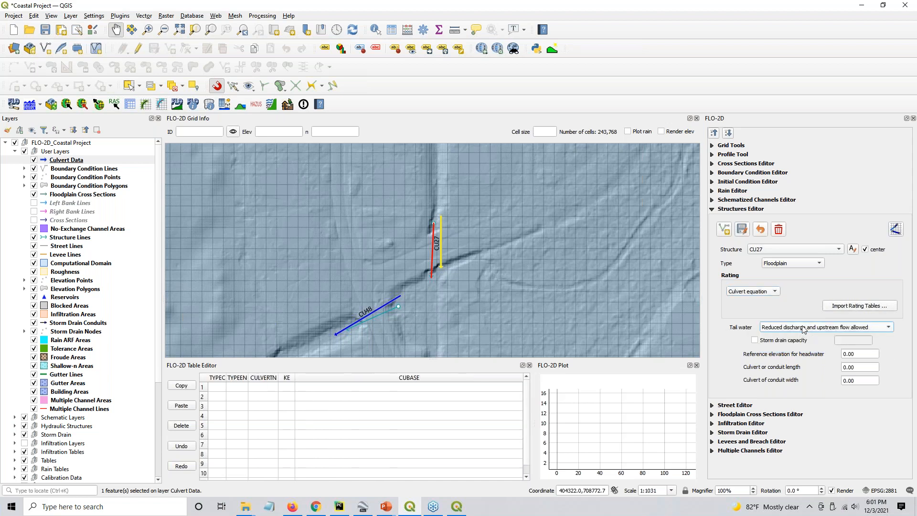
Step: Set CU27's culvert length to 66.13 and its width to 4
{"action": "double_click", "coordinate": [853, 367]}
{"action": "type", "text": "66.13"}
{"action": "key", "text": "Tab"}
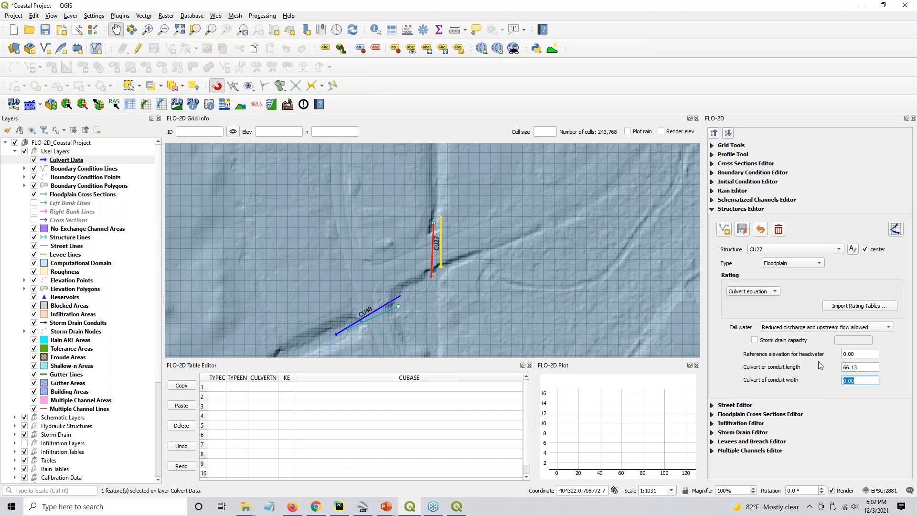
{"action": "type", "text": "4"}
Step: Fill in CU27's culvert equation row with TYPEC 2, CULVERTN 0.012 and KE 0.5, and clear the CUBASE entry
{"action": "left_click", "coordinate": [219, 388]}
{"action": "type", "text": "2"}
{"action": "key", "text": "Tab"}
{"action": "type", "text": "2"}
{"action": "left_click", "coordinate": [264, 390]}
{"action": "type", "text": "0.012"}
{"action": "type", "text": "24"}
{"action": "key", "text": "Tab"}
{"action": "type", "text": "0.5"}
{"action": "key", "text": "Tab"}
{"action": "type", "text": "0"}
{"action": "double_click", "coordinate": [320, 387]}
{"action": "key", "text": "BackSpace"}
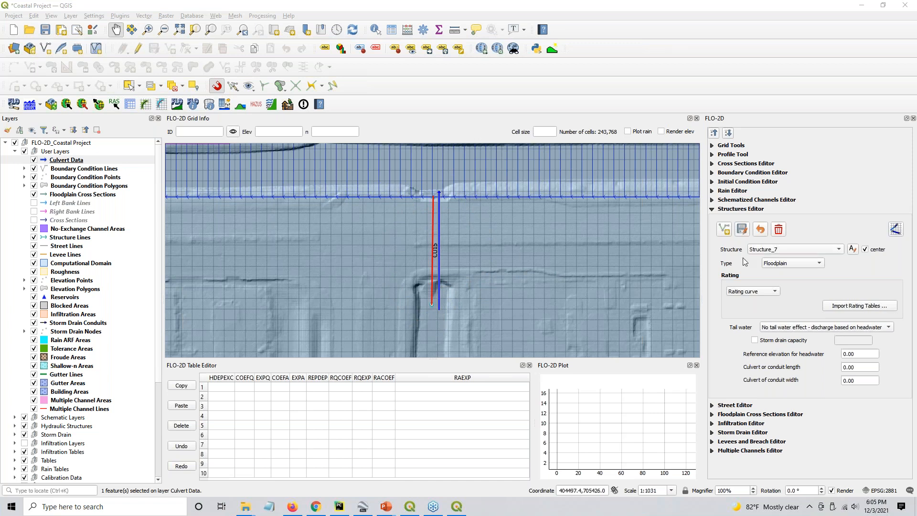
Step: Rename Structure_7 as CU15
{"action": "left_click", "coordinate": [853, 250]}
{"action": "type", "text": "CU15"}
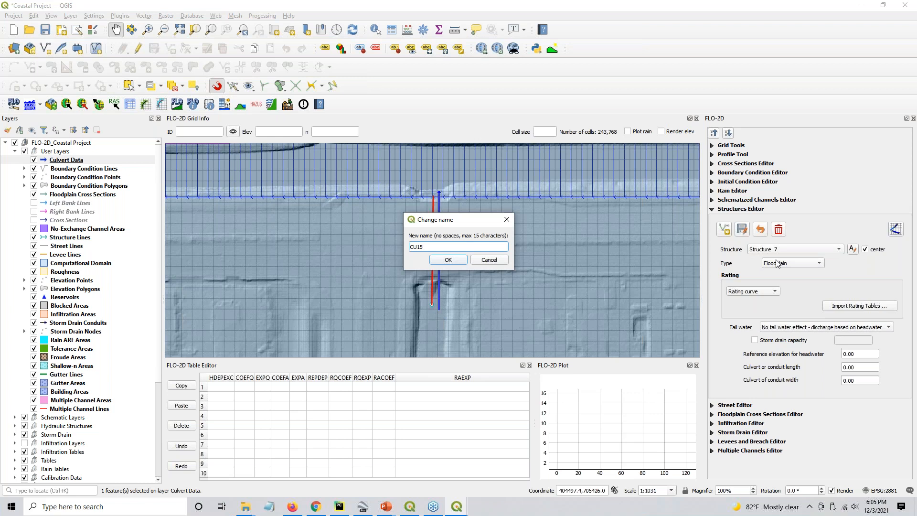
{"action": "key", "text": "Return"}
Step: Set CU15's type to Floodplain to Channel and its rating to Culvert equation
{"action": "left_click", "coordinate": [793, 283]}
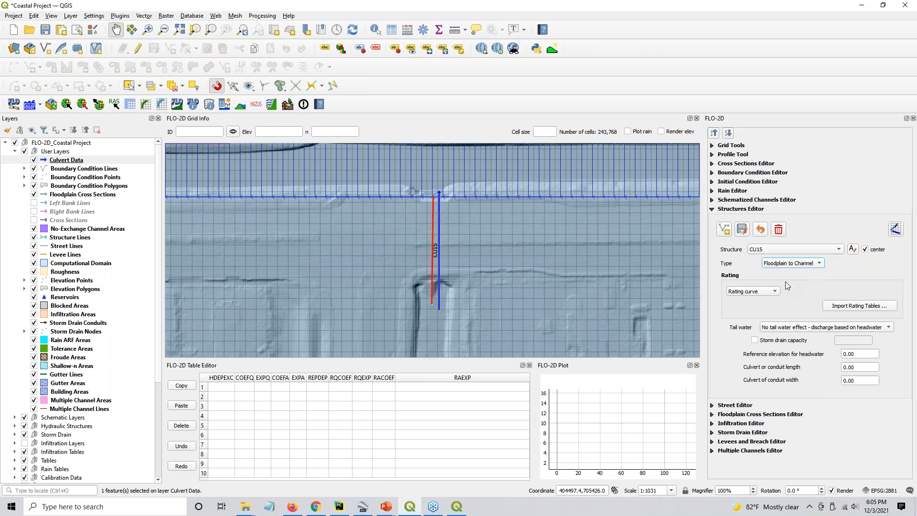
{"action": "left_click", "coordinate": [765, 292]}
{"action": "left_click", "coordinate": [763, 313]}
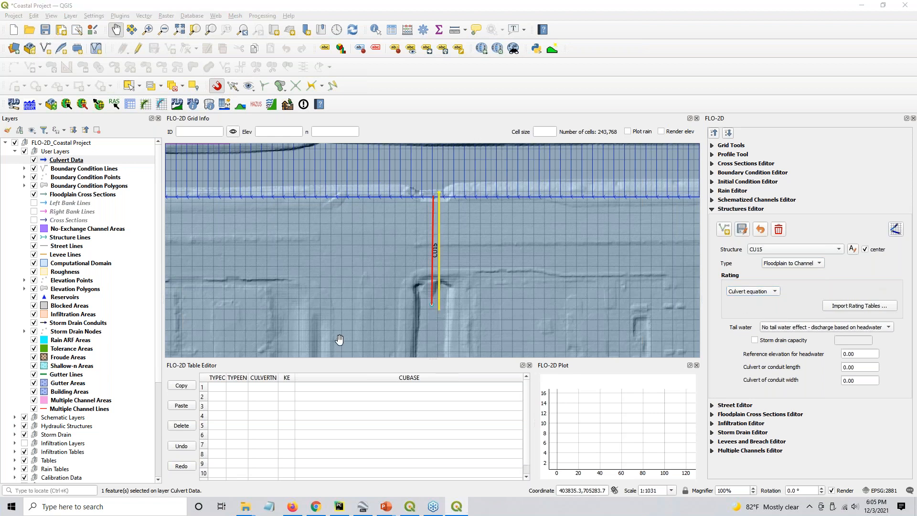
Step: Set CU15's culvert length to 168 and its width to 6
{"action": "double_click", "coordinate": [865, 367]}
{"action": "type", "text": "168"}
{"action": "key", "text": "Tab"}
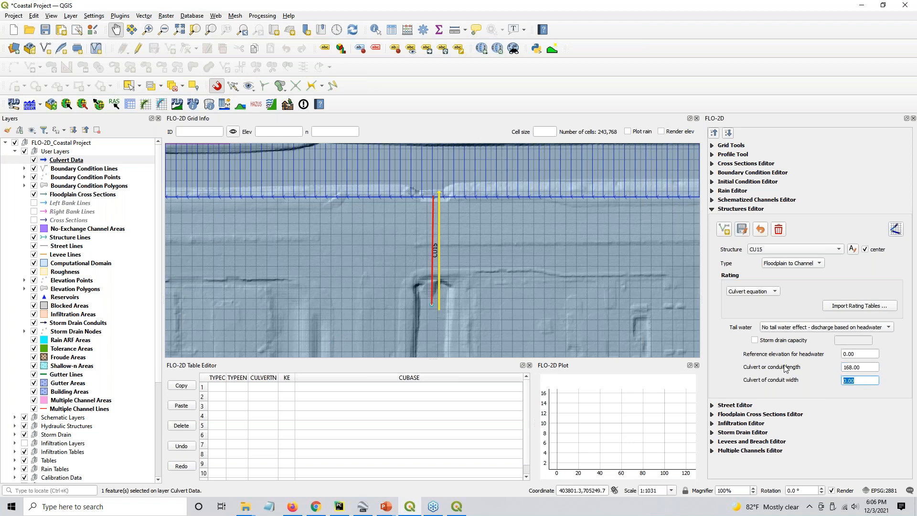
{"action": "type", "text": "6"}
Step: Fill in CU15's culvert equation row with TYPEC 1, TYPEEN 3, CULVERTN 0.012 and KE 0.5
{"action": "left_click", "coordinate": [218, 390]}
{"action": "type", "text": "1"}
{"action": "key", "text": "Tab"}
{"action": "key", "text": "Tab"}
{"action": "type", "text": "0.012"}
{"action": "key", "text": "Tab"}
{"action": "key", "text": "Tab"}
Step: Show the Google Satellite layer and hide Elevation Raster to inspect the canal end of culvert CU15
{"action": "scroll", "coordinate": [72, 377], "scroll_direction": "down", "scroll_amount": 5}
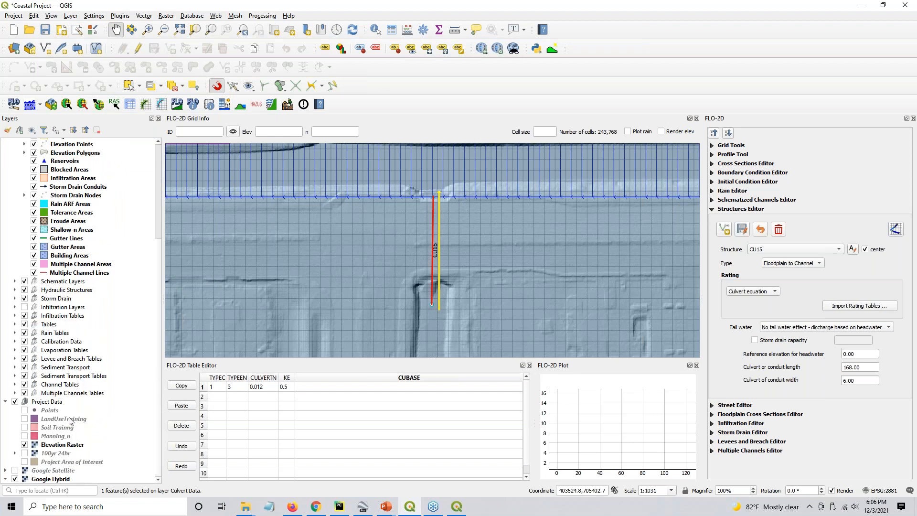
{"action": "left_click", "coordinate": [15, 470]}
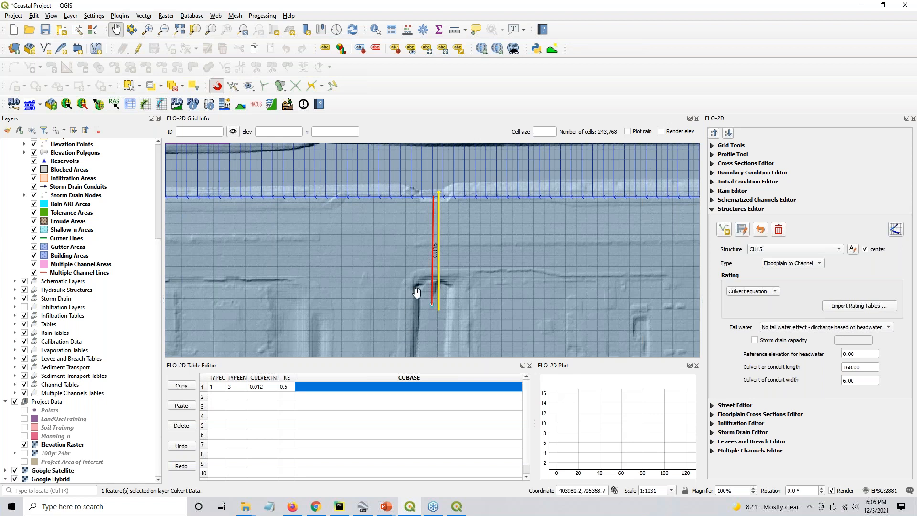
{"action": "left_click", "coordinate": [23, 444]}
{"action": "scroll", "coordinate": [434, 300], "scroll_direction": "up", "scroll_amount": 2}
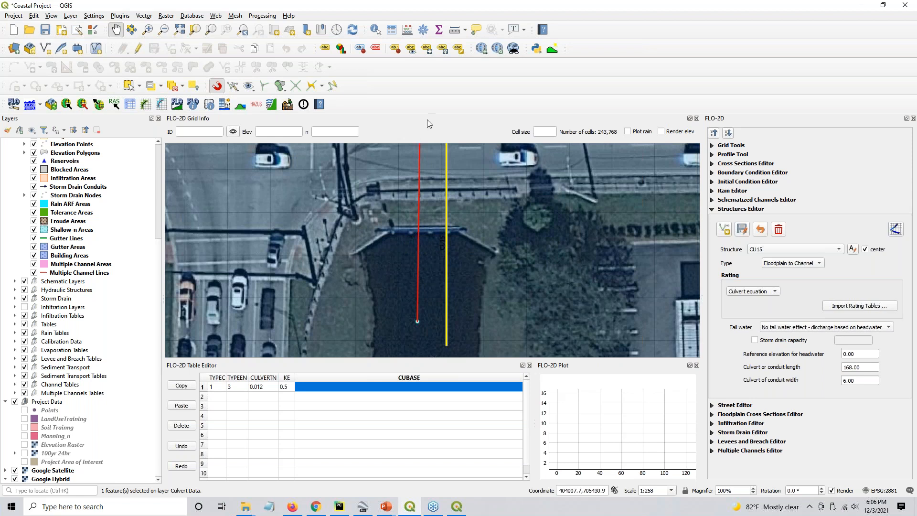
{"action": "left_click", "coordinate": [454, 33]}
Step: Switch to Google Earth Pro and locate the CU15 road and canal crossing in North Naples to examine the culvert there
{"action": "left_click", "coordinate": [315, 507]}
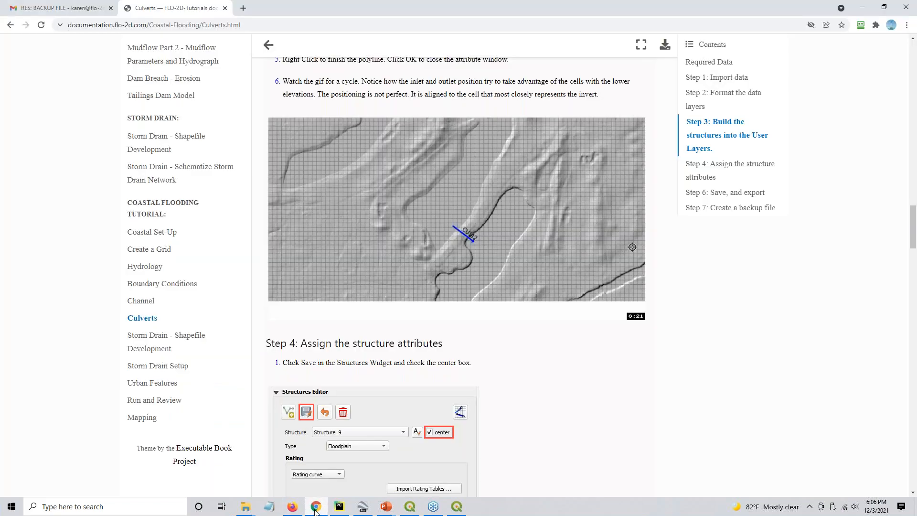
{"action": "left_click", "coordinate": [363, 507]}
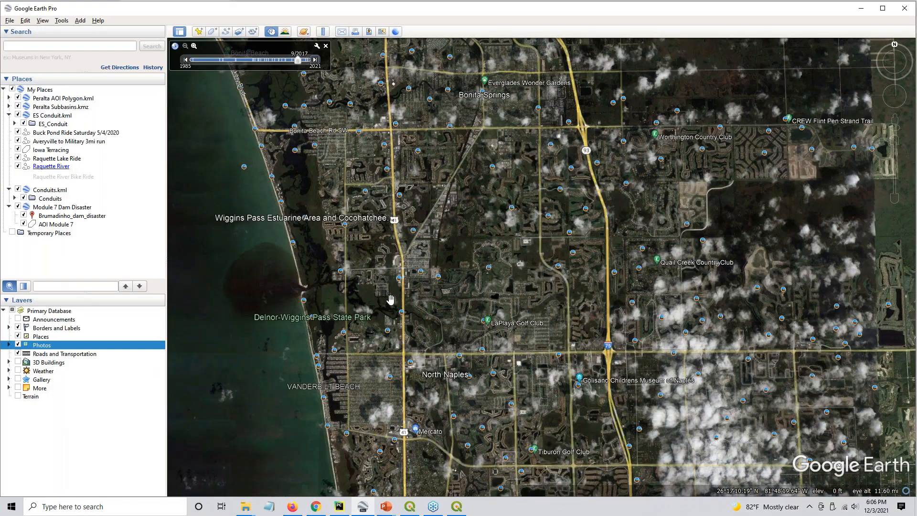
{"action": "left_click_drag", "start_coordinate": [390, 138], "coordinate": [389, 225]}
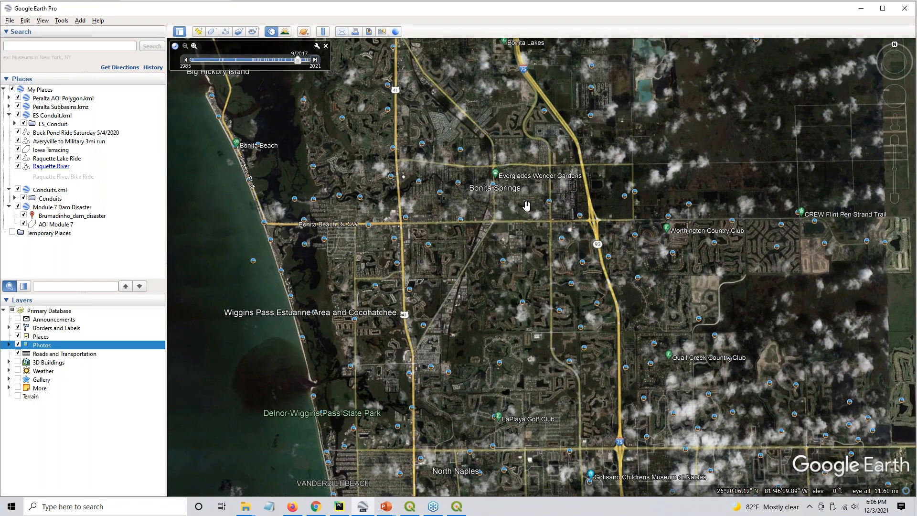
{"action": "left_click_drag", "start_coordinate": [538, 453], "coordinate": [485, 313]}
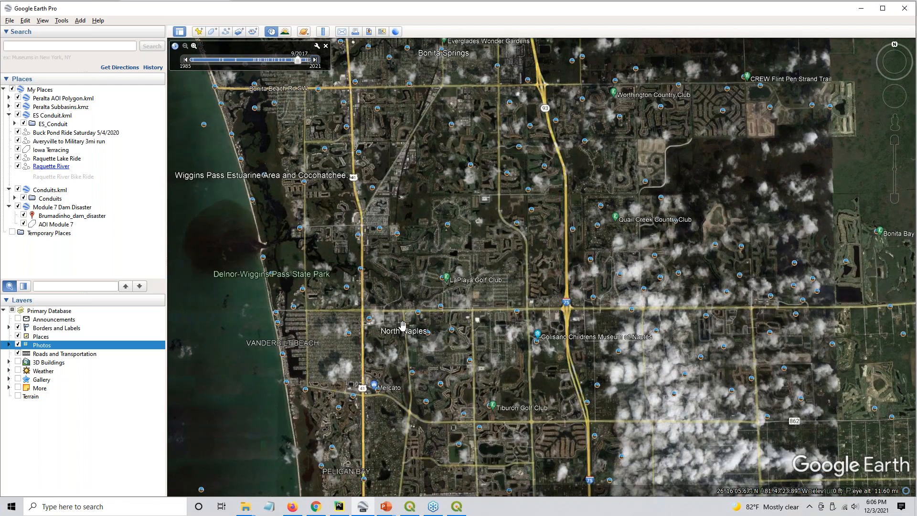
{"action": "scroll", "coordinate": [403, 327], "scroll_direction": "up", "scroll_amount": 3}
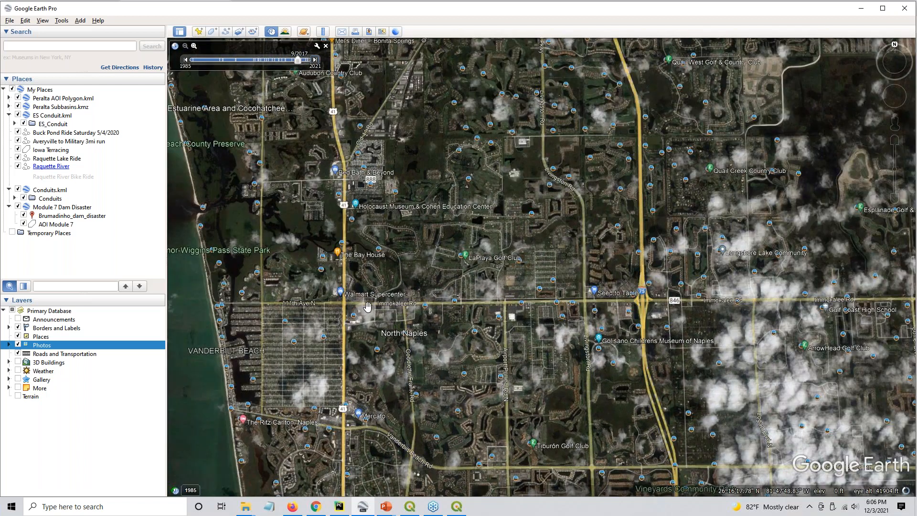
{"action": "left_click_drag", "start_coordinate": [371, 198], "coordinate": [569, 283]}
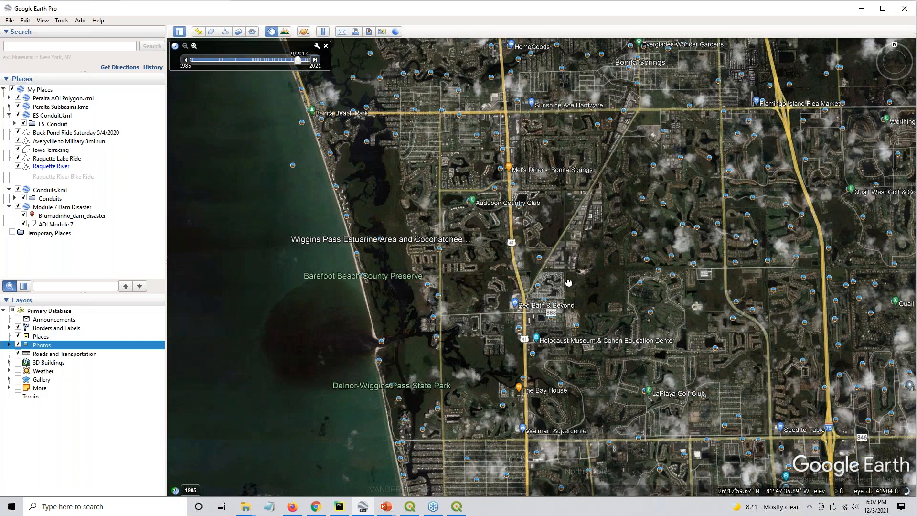
{"action": "left_click_drag", "start_coordinate": [619, 396], "coordinate": [424, 207]}
{"action": "scroll", "coordinate": [404, 272], "scroll_direction": "up", "scroll_amount": 2}
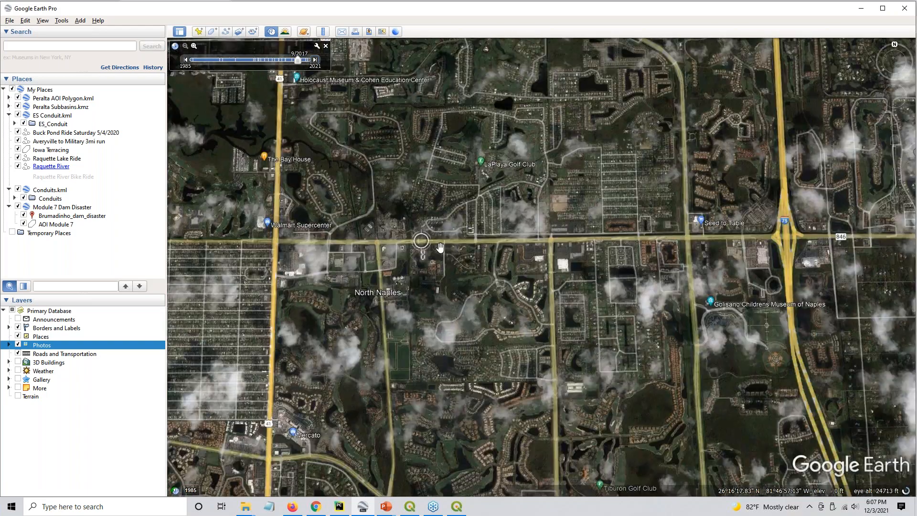
{"action": "scroll", "coordinate": [717, 248], "scroll_direction": "up", "scroll_amount": 1}
{"action": "mouse_move", "coordinate": [707, 250]}
{"action": "left_mouse_down"}
{"action": "mouse_move", "coordinate": [362, 229]}
{"action": "mouse_move", "coordinate": [713, 256]}
{"action": "left_mouse_up"}
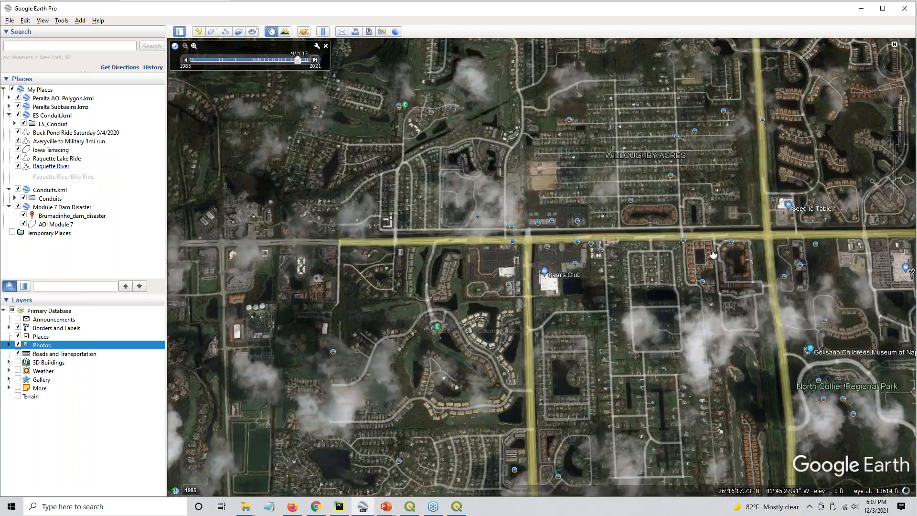
{"action": "scroll", "coordinate": [544, 228], "scroll_direction": "up", "scroll_amount": 2}
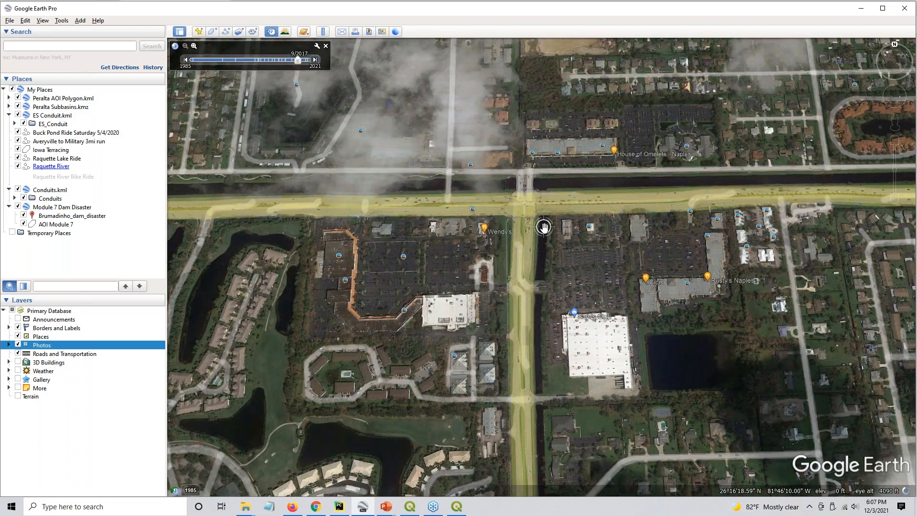
{"action": "scroll", "coordinate": [544, 227], "scroll_direction": "up", "scroll_amount": 2}
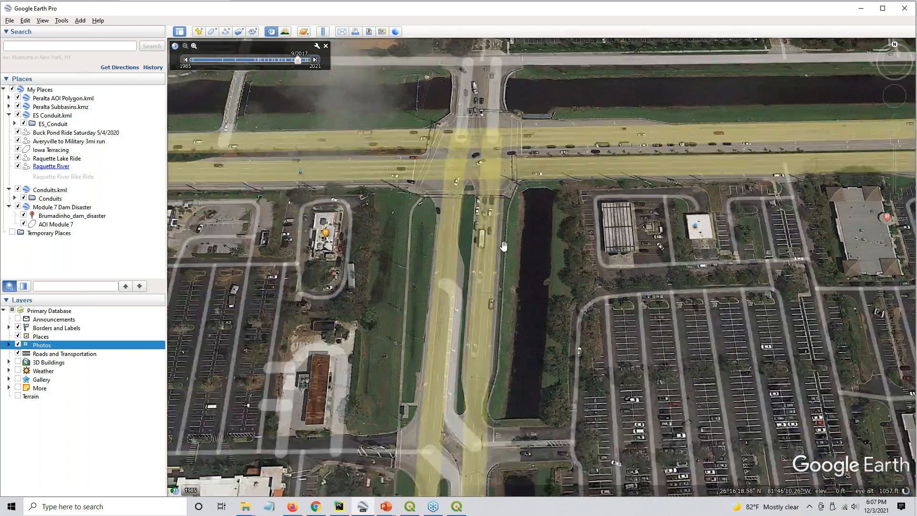
Step: Advance the historical imagery to 1/2021 and examine the canal end of the culvert beside Immokalee Rd
{"action": "scroll", "coordinate": [545, 230], "scroll_direction": "up", "scroll_amount": 2}
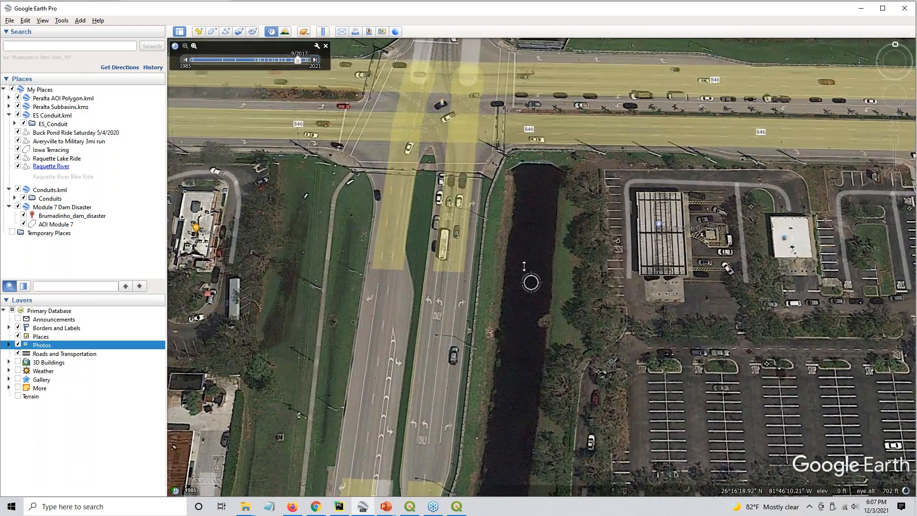
{"action": "mouse_move", "coordinate": [524, 266]}
{"action": "left_mouse_down"}
{"action": "mouse_move", "coordinate": [527, 369]}
{"action": "mouse_move", "coordinate": [530, 276]}
{"action": "left_mouse_up"}
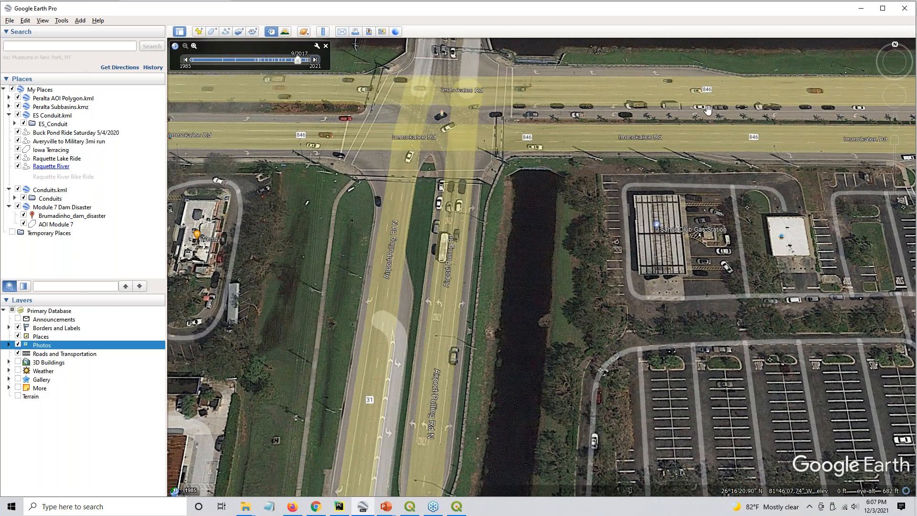
{"action": "left_click", "coordinate": [316, 59]}
{"action": "left_click", "coordinate": [316, 60]}
{"action": "left_click", "coordinate": [316, 60]}
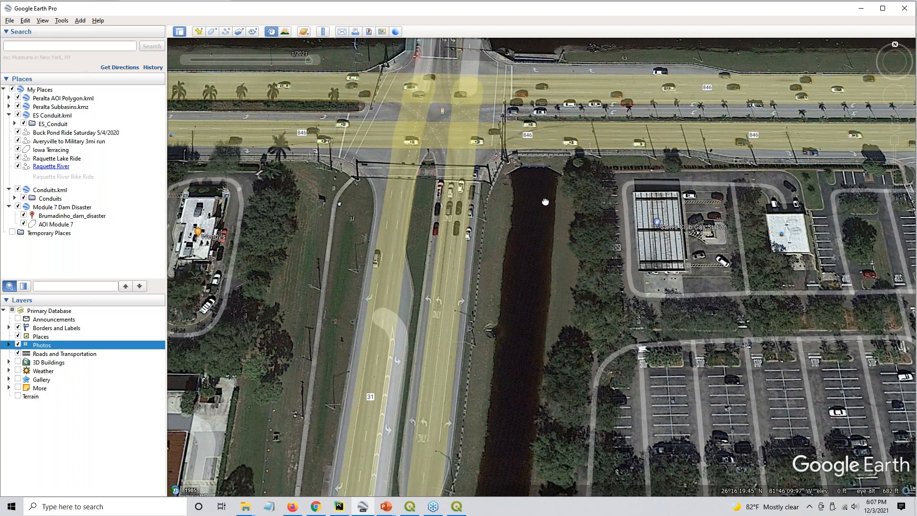
{"action": "left_click_drag", "start_coordinate": [545, 201], "coordinate": [526, 377]}
{"action": "scroll", "coordinate": [526, 276], "scroll_direction": "up", "scroll_amount": 5}
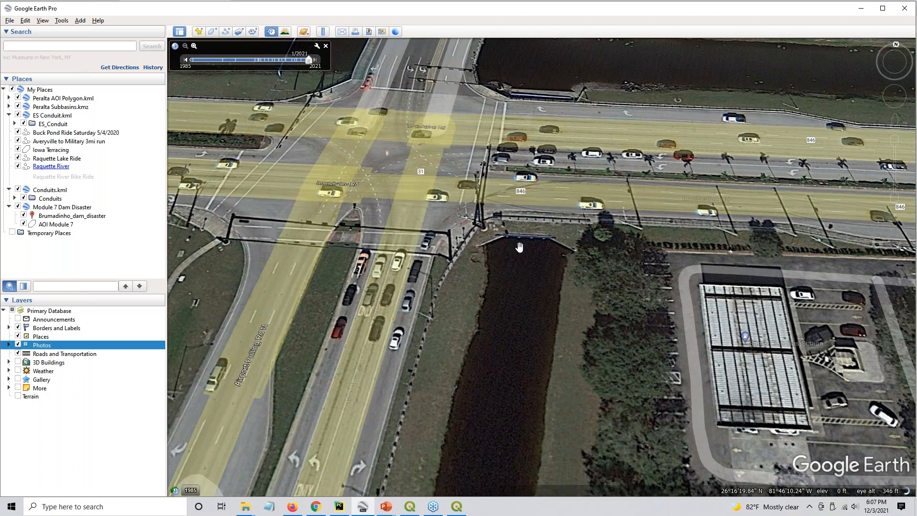
{"action": "left_click_drag", "start_coordinate": [519, 246], "coordinate": [528, 228]}
Step: Switch to Chrome, search for google earth and open the web version to examine the CU15 canal opening in 3D
{"action": "left_click", "coordinate": [861, 8]}
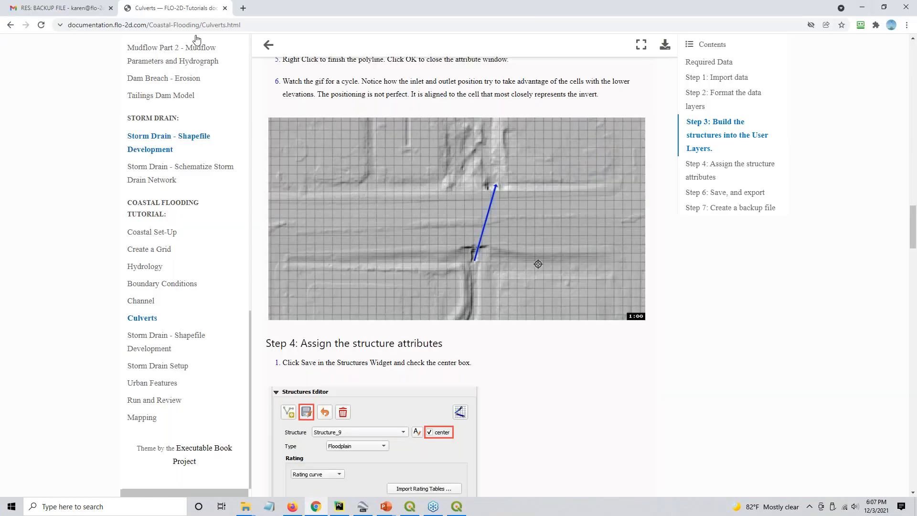
{"action": "left_click", "coordinate": [241, 8]}
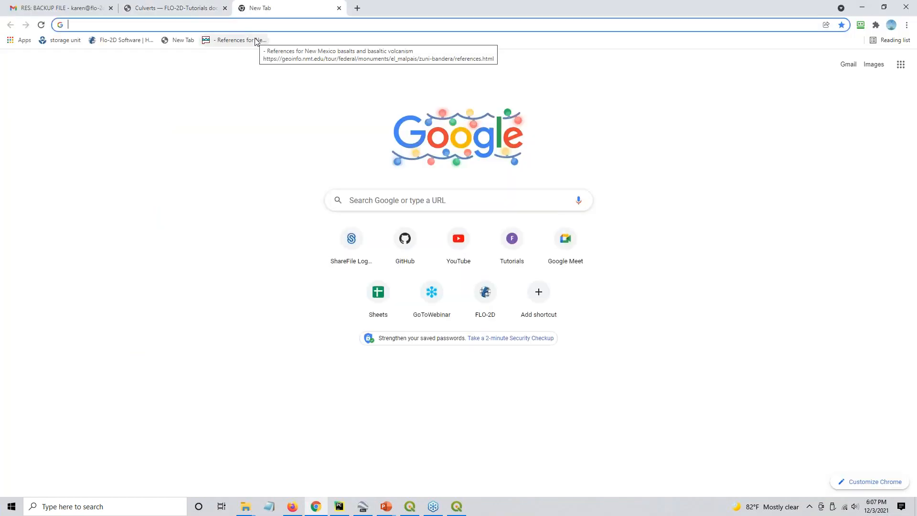
{"action": "type", "text": "google earth"}
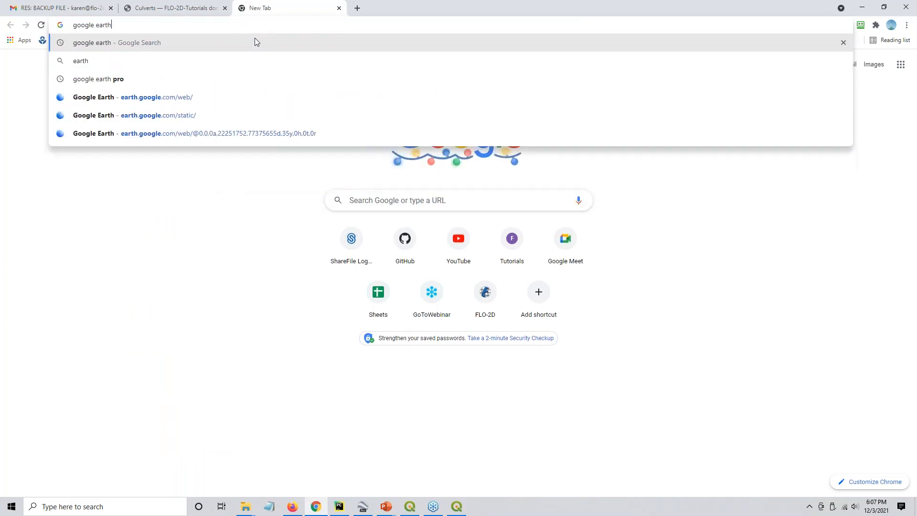
{"action": "key", "text": "Return"}
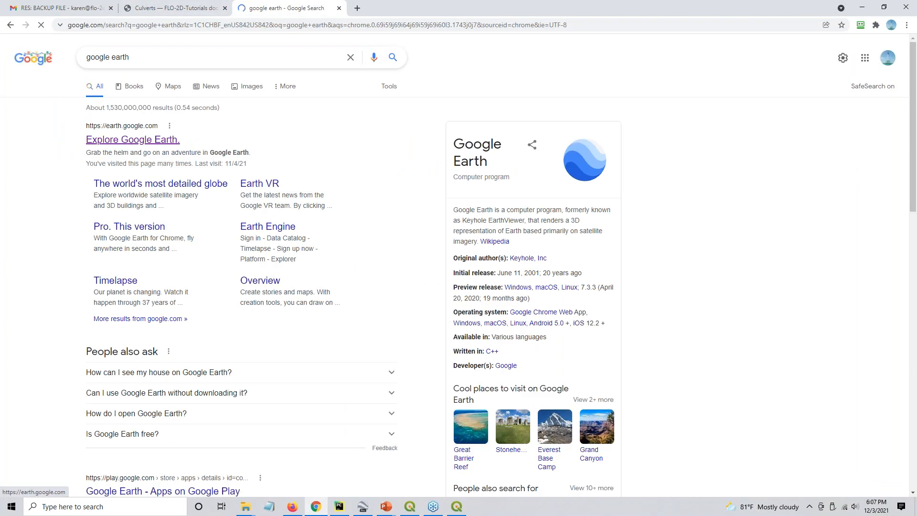
{"action": "left_click", "coordinate": [132, 140]}
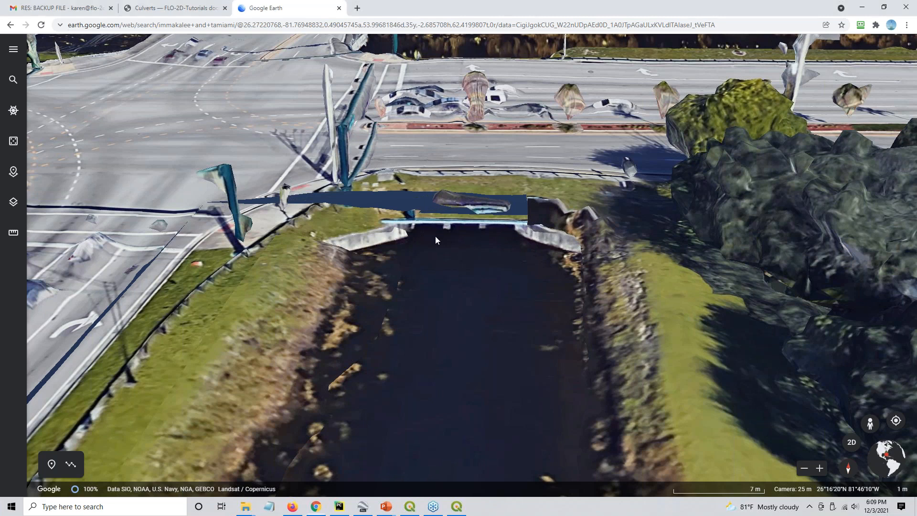
{"action": "scroll", "coordinate": [435, 236], "scroll_direction": "down", "scroll_amount": 2}
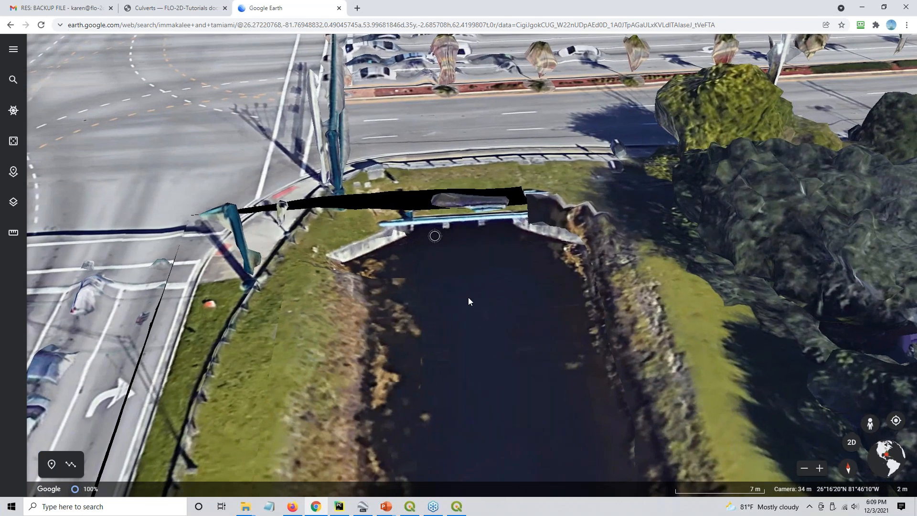
{"action": "scroll", "coordinate": [469, 297], "scroll_direction": "down", "scroll_amount": 3}
{"action": "scroll", "coordinate": [467, 285], "scroll_direction": "up", "scroll_amount": 3}
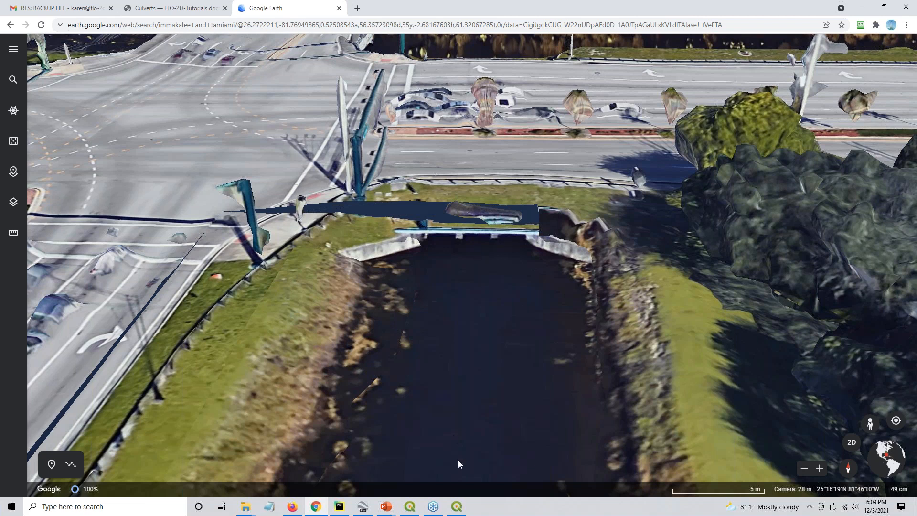
Step: Switch back to QGIS and set CUBASE to 30 in CU15's culvert equation row
{"action": "left_click", "coordinate": [456, 506]}
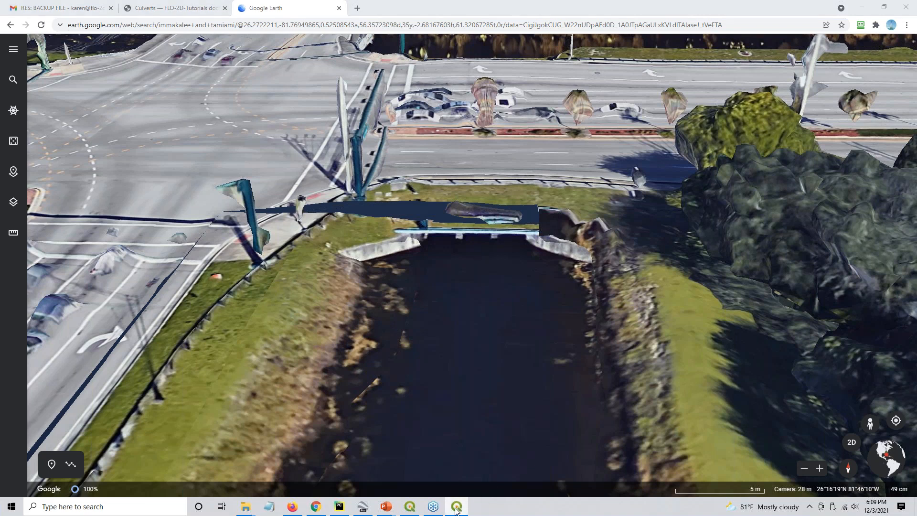
{"action": "left_click", "coordinate": [409, 506]}
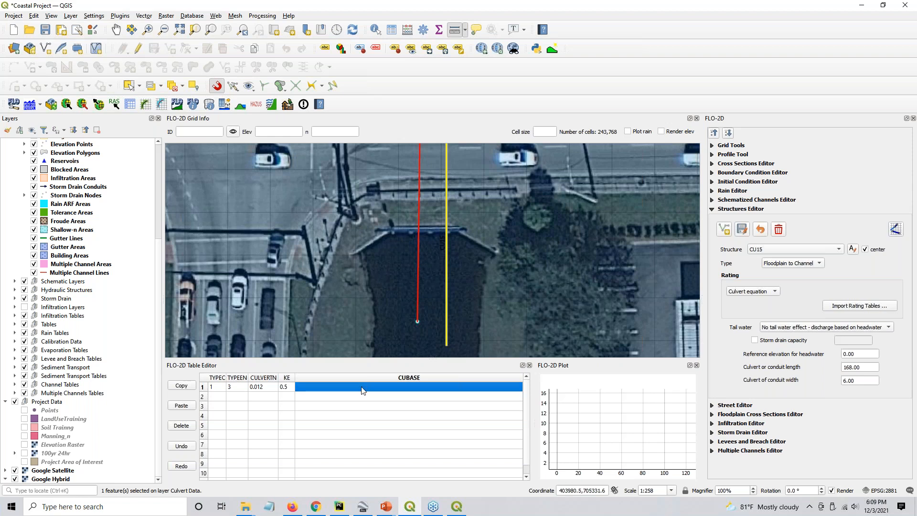
{"action": "type", "text": "30"}
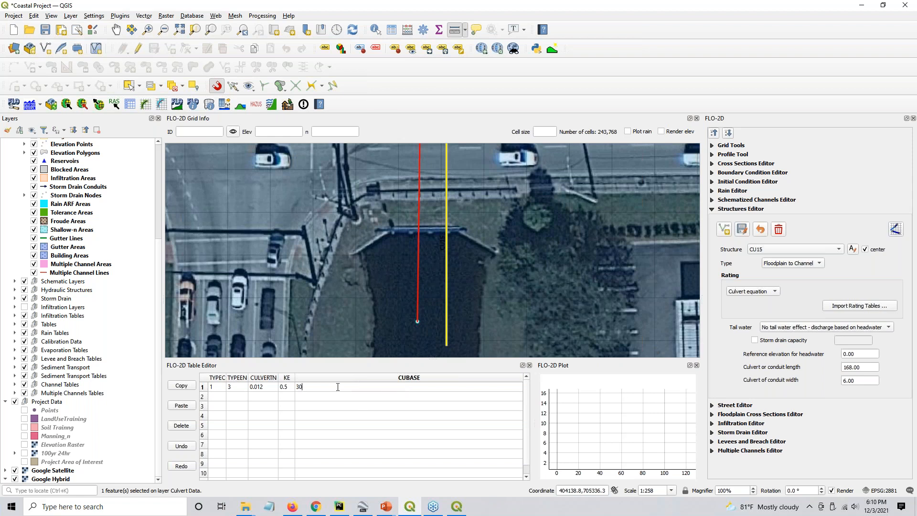
{"action": "double_click", "coordinate": [298, 386]}
{"action": "scroll", "coordinate": [452, 252], "scroll_direction": "down", "scroll_amount": 1}
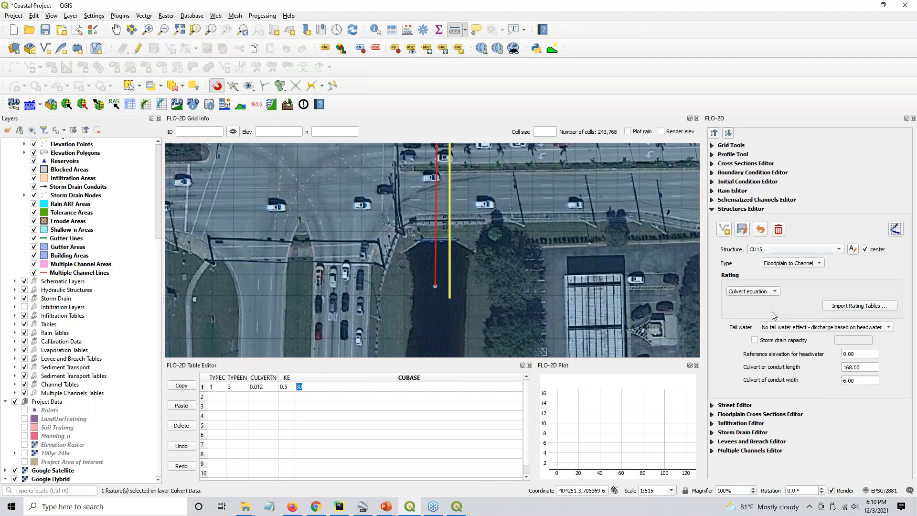
{"action": "scroll", "coordinate": [454, 282], "scroll_direction": "down", "scroll_amount": 2}
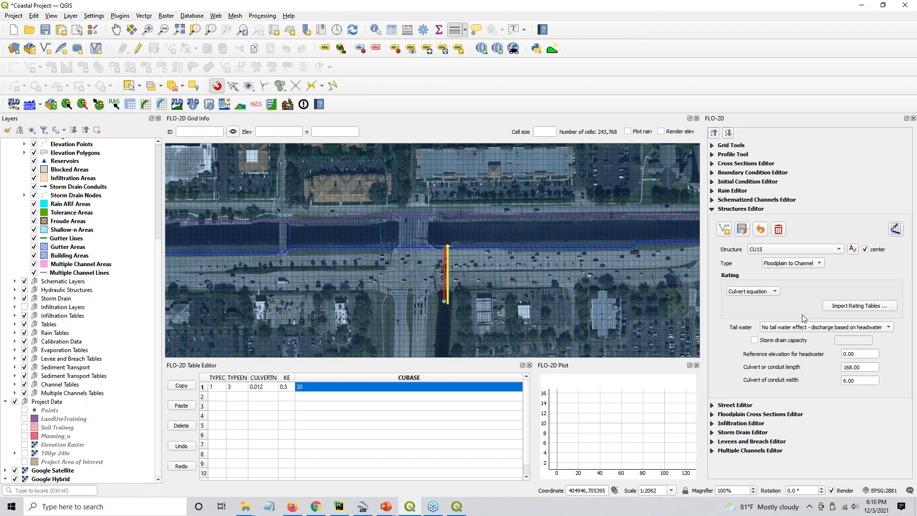
{"action": "scroll", "coordinate": [449, 245], "scroll_direction": "up", "scroll_amount": 3}
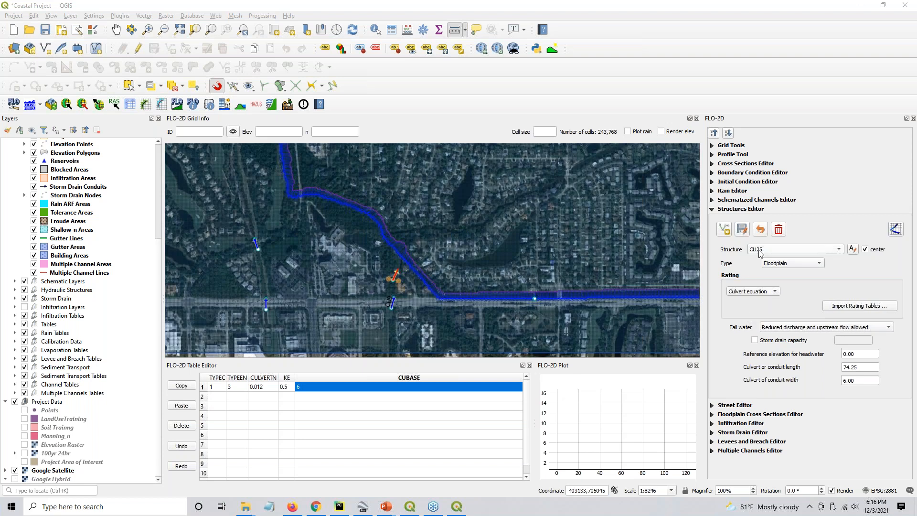
Step: Schematize the completed culvert structures and overwrite the existing schematized ones
{"action": "left_click", "coordinate": [759, 250]}
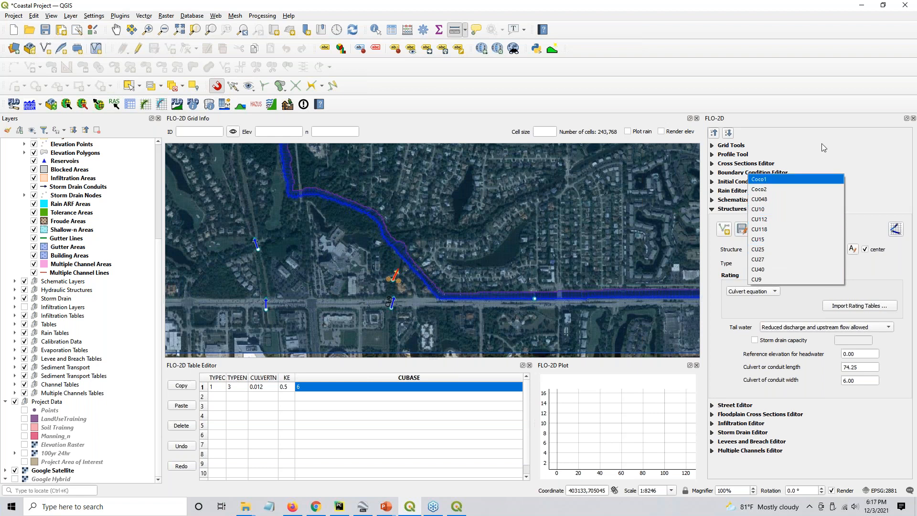
{"action": "left_click", "coordinate": [879, 231]}
{"action": "key", "text": "ctrl"}
{"action": "left_click", "coordinate": [897, 230]}
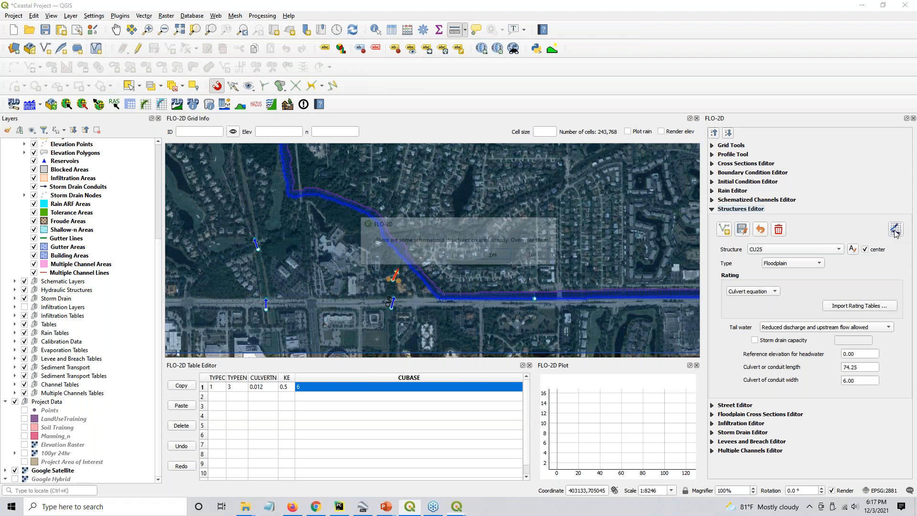
{"action": "left_click", "coordinate": [484, 254]}
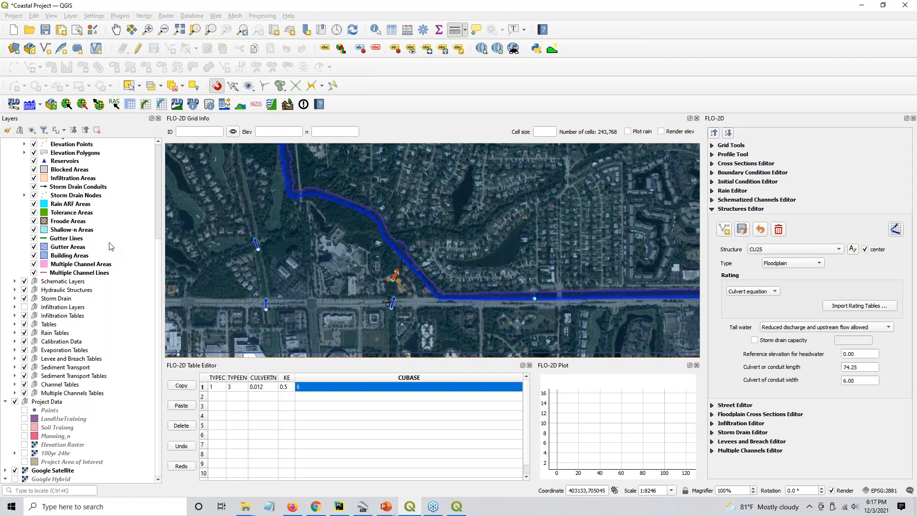
Step: Select the Culvert Data layer, locate culvert CU10 and show the Elevation Raster beneath it
{"action": "scroll", "coordinate": [112, 247], "scroll_direction": "up", "scroll_amount": 5}
{"action": "left_click", "coordinate": [58, 161]}
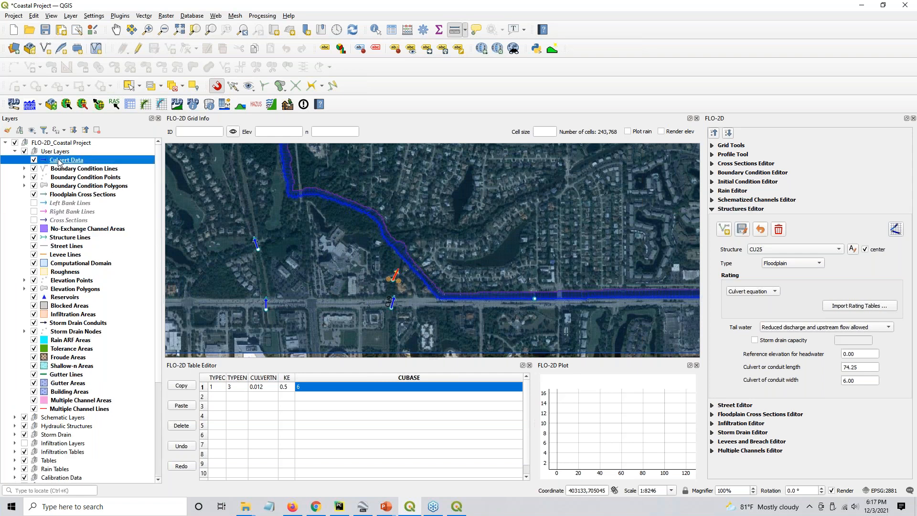
{"action": "key", "text": "ctrl"}
{"action": "key", "text": "ctrl"}
{"action": "scroll", "coordinate": [258, 298], "scroll_direction": "up", "scroll_amount": 2}
{"action": "left_click_drag", "start_coordinate": [264, 318], "coordinate": [322, 225]}
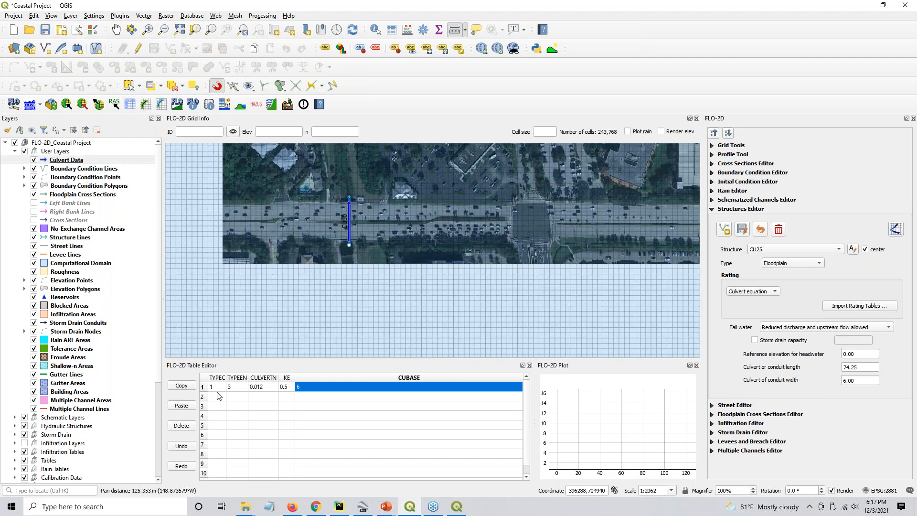
{"action": "scroll", "coordinate": [29, 427], "scroll_direction": "down", "scroll_amount": 5}
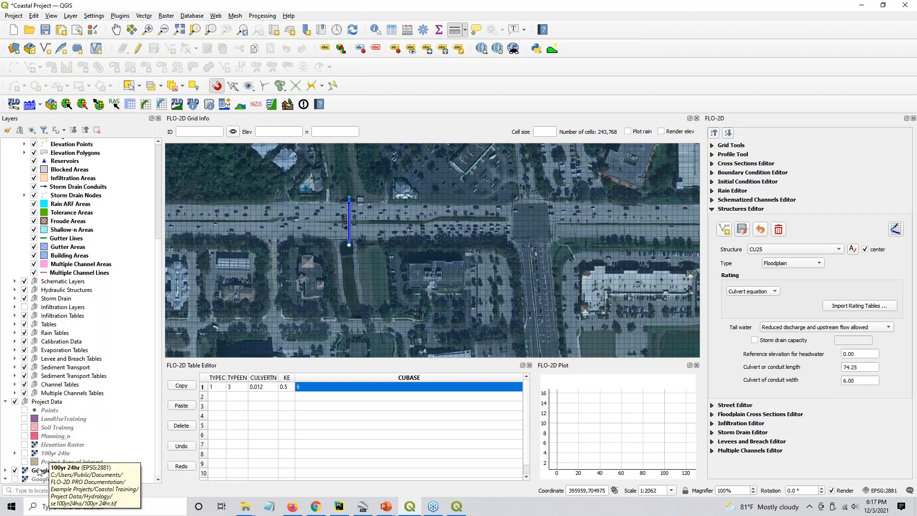
{"action": "left_click", "coordinate": [25, 445]}
{"action": "scroll", "coordinate": [356, 253], "scroll_direction": "up", "scroll_amount": 1}
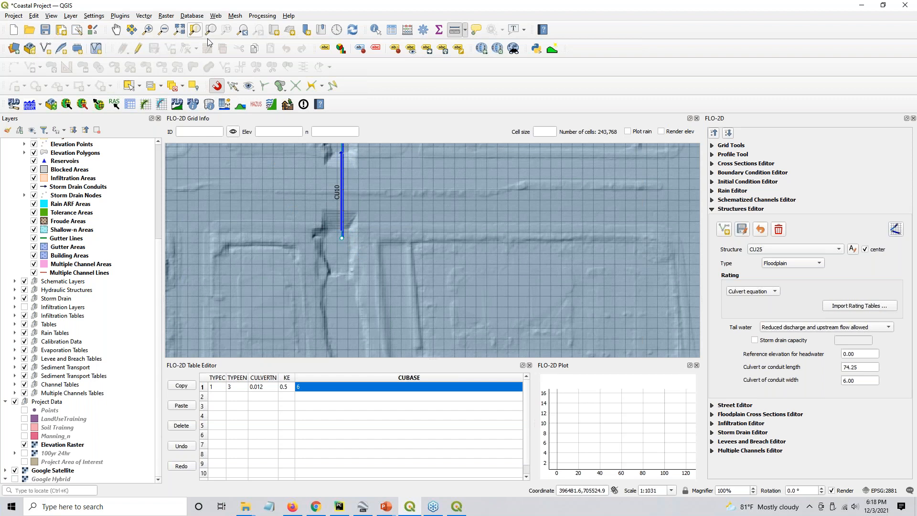
Step: Query the FLO-2D grid information of the cells at both ends of culvert CU10
{"action": "left_click", "coordinate": [376, 30]}
{"action": "left_click", "coordinate": [344, 238]}
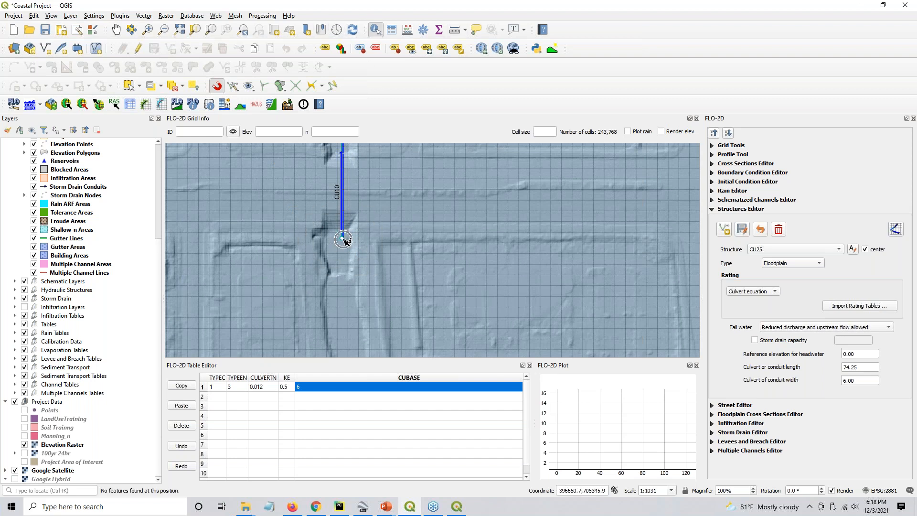
{"action": "left_click", "coordinate": [345, 241]}
{"action": "left_click", "coordinate": [209, 104]}
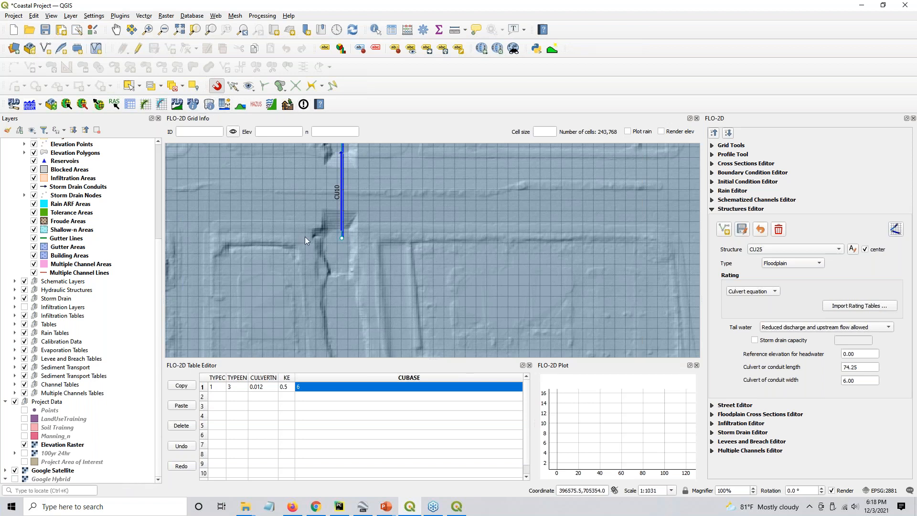
{"action": "left_click", "coordinate": [209, 104]}
{"action": "left_click", "coordinate": [342, 239]}
{"action": "left_click_drag", "start_coordinate": [287, 132], "coordinate": [269, 134]}
{"action": "left_click_drag", "start_coordinate": [338, 145], "coordinate": [340, 194]}
{"action": "left_click", "coordinate": [345, 192]}
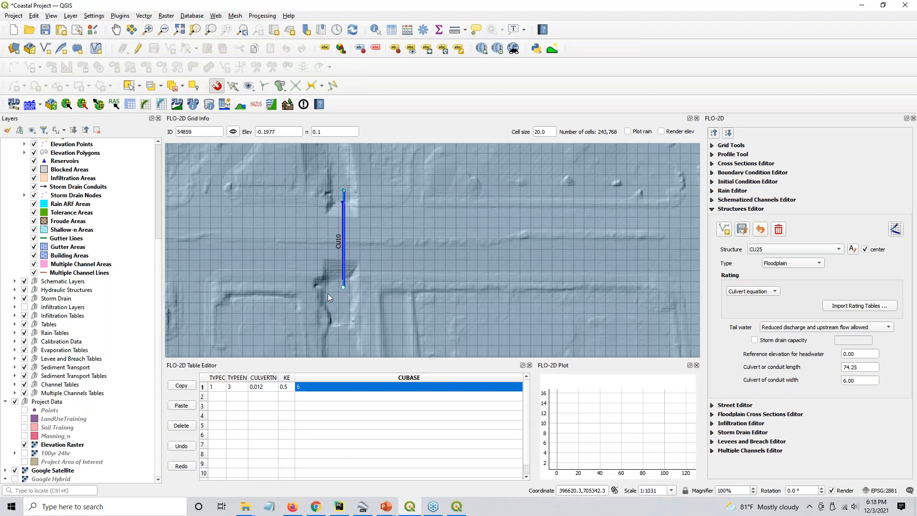
Step: Examine the terrain and drainage path around culvert CU10 and the neighbouring culverts on the Elevation Raster
{"action": "scroll", "coordinate": [332, 309], "scroll_direction": "down", "scroll_amount": 1}
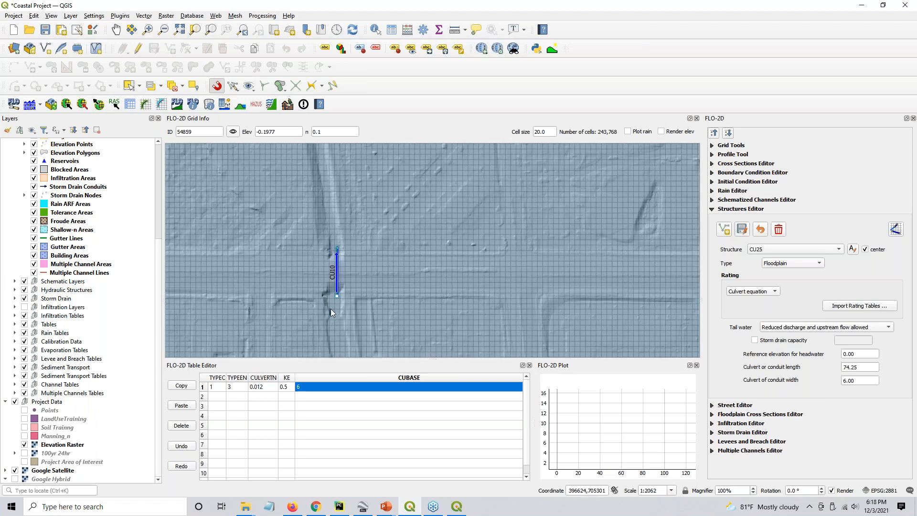
{"action": "left_click_drag", "start_coordinate": [331, 308], "coordinate": [334, 272]}
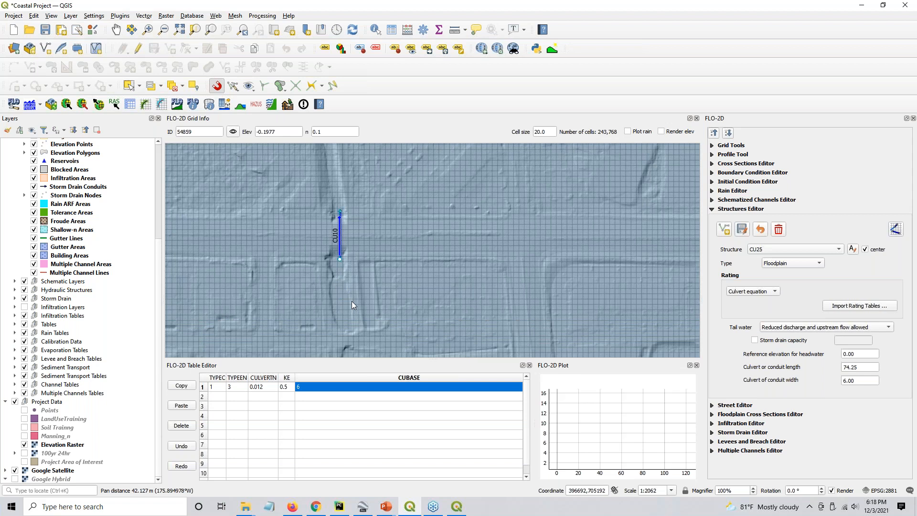
{"action": "left_click_drag", "start_coordinate": [350, 310], "coordinate": [354, 276]}
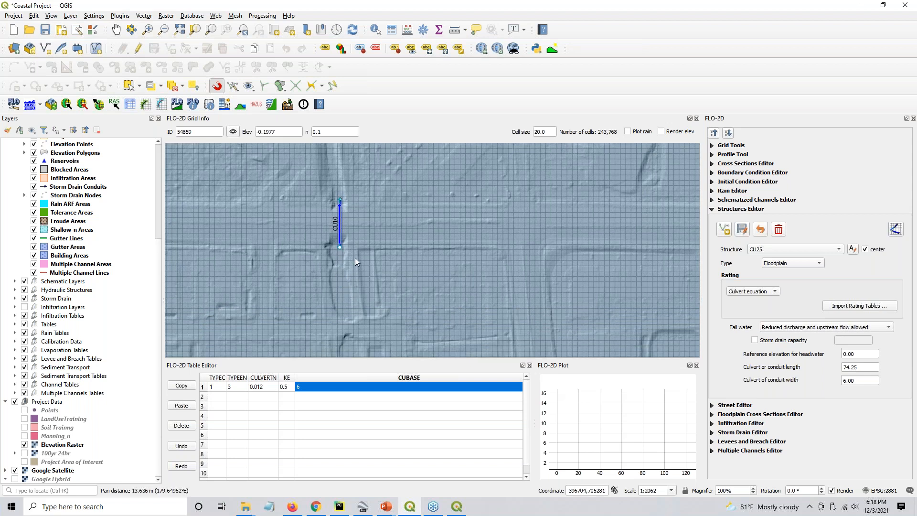
{"action": "left_click_drag", "start_coordinate": [336, 222], "coordinate": [348, 257]}
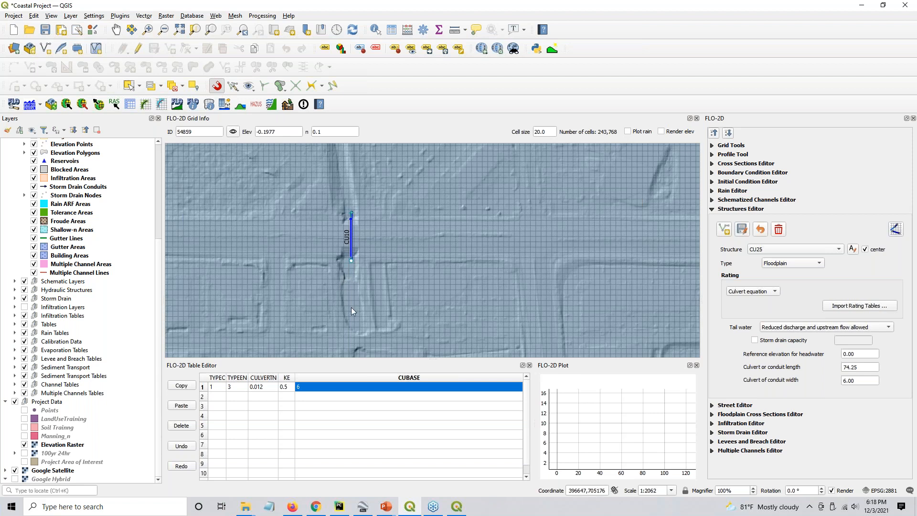
{"action": "left_click_drag", "start_coordinate": [351, 305], "coordinate": [350, 245]}
{"action": "scroll", "coordinate": [358, 284], "scroll_direction": "down", "scroll_amount": 1}
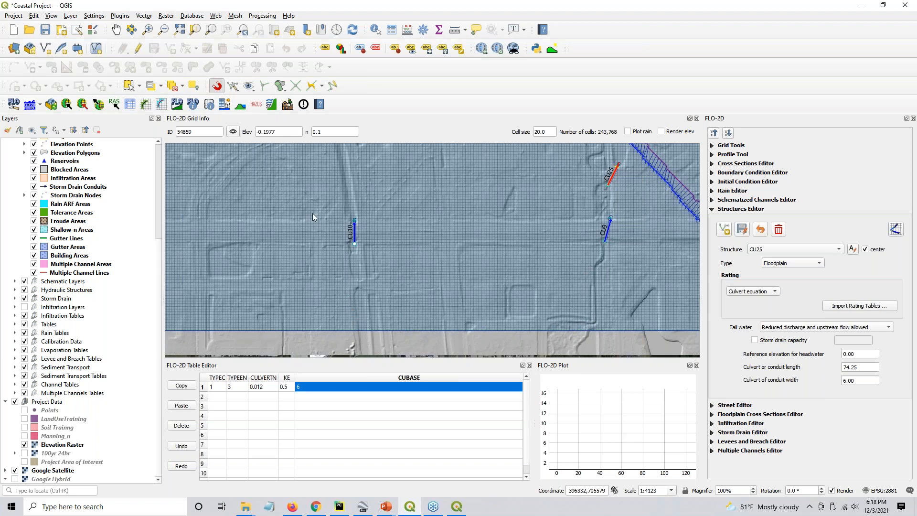
{"action": "left_click_drag", "start_coordinate": [312, 213], "coordinate": [334, 284]}
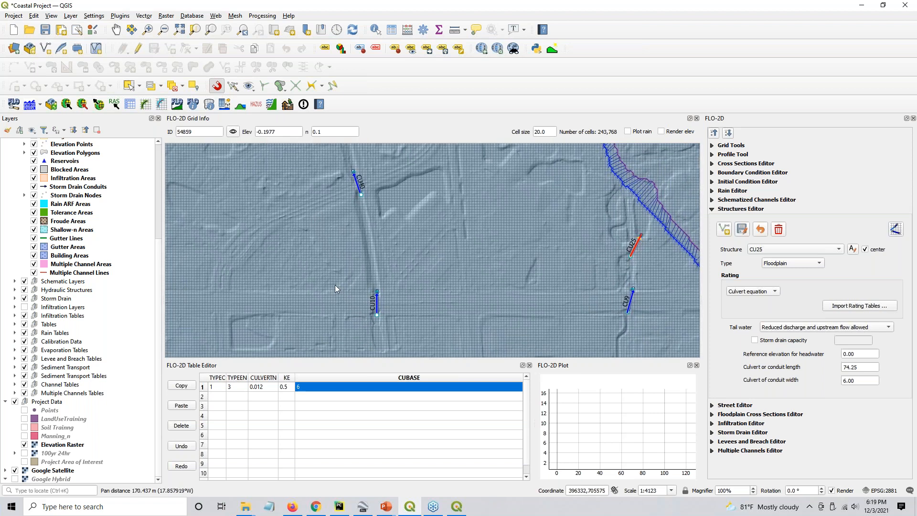
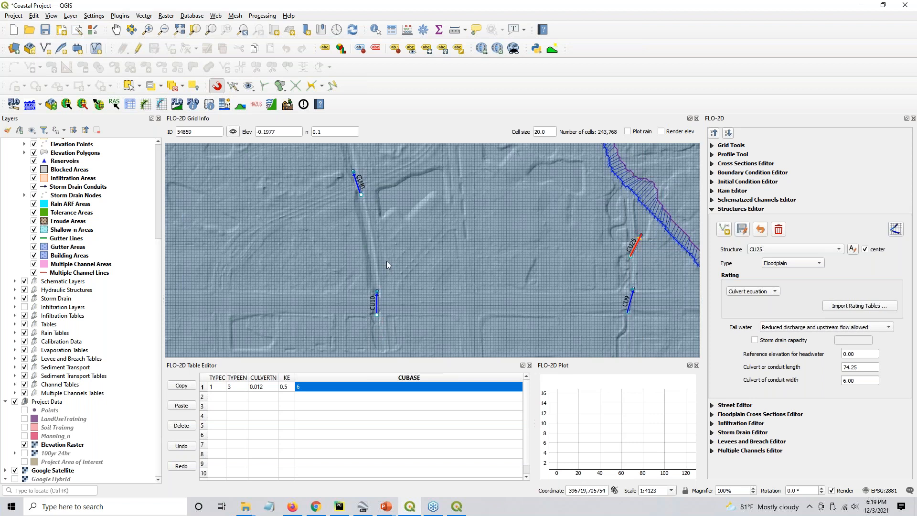
{"action": "scroll", "coordinate": [387, 263], "scroll_direction": "down", "scroll_amount": 1}
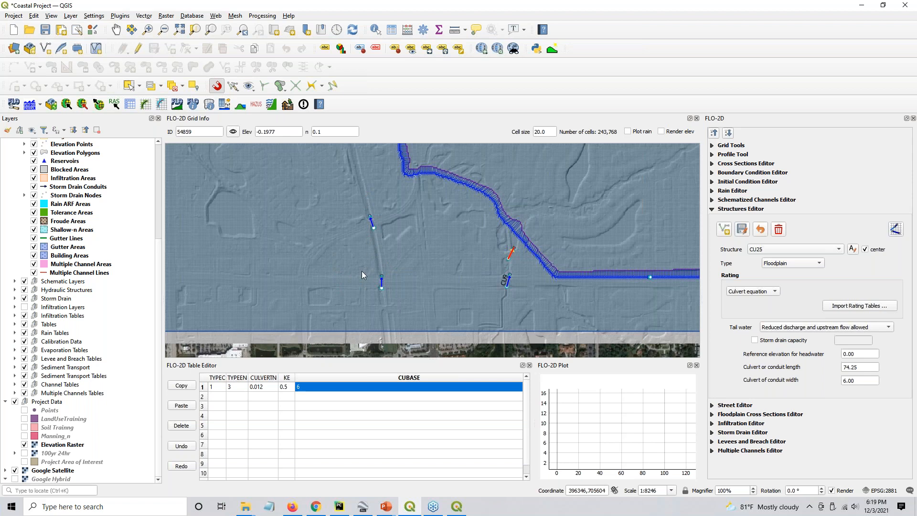
Step: Save the FLO-2D control variables with the Hydraulic Structures switch enabled
{"action": "scroll", "coordinate": [322, 260], "scroll_direction": "down", "scroll_amount": 1}
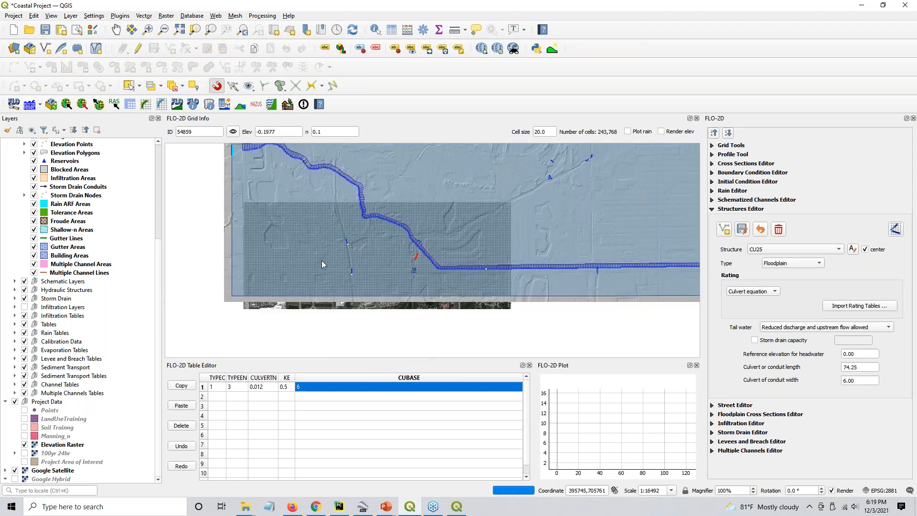
{"action": "left_click_drag", "start_coordinate": [308, 225], "coordinate": [293, 251]}
{"action": "left_click_drag", "start_coordinate": [448, 242], "coordinate": [446, 243]}
{"action": "scroll", "coordinate": [453, 231], "scroll_direction": "down", "scroll_amount": 1}
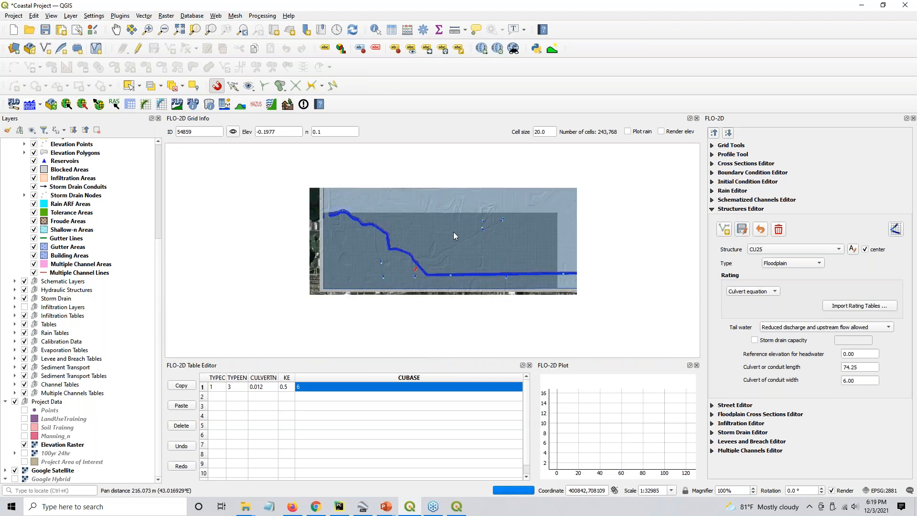
{"action": "scroll", "coordinate": [95, 311], "scroll_direction": "up", "scroll_amount": 5}
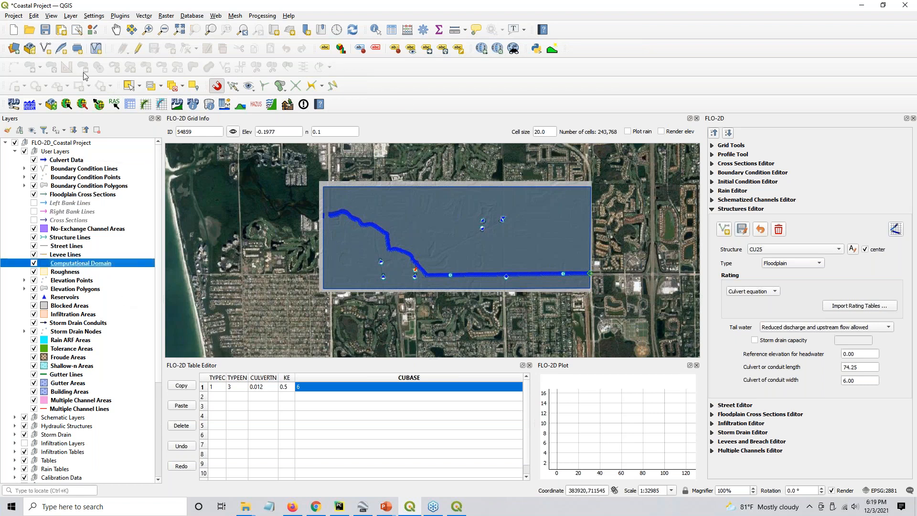
{"action": "left_click", "coordinate": [207, 34]}
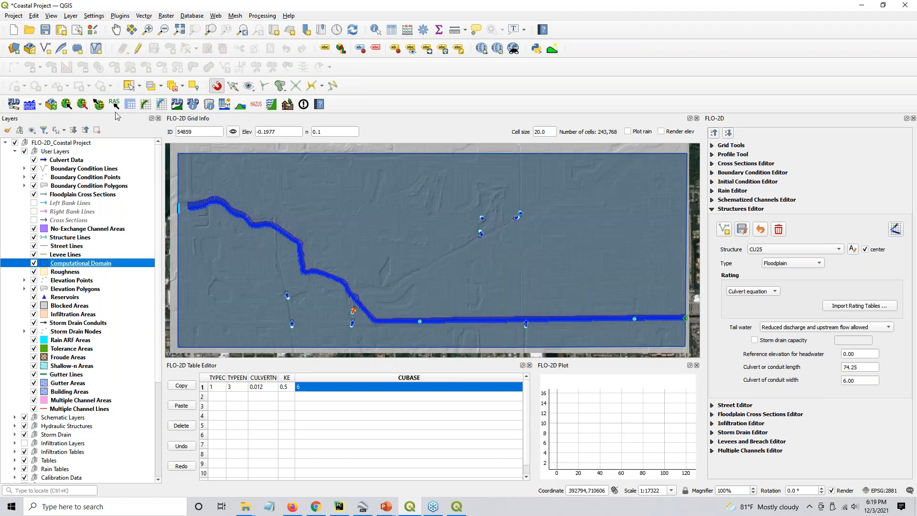
{"action": "left_click", "coordinate": [131, 104]}
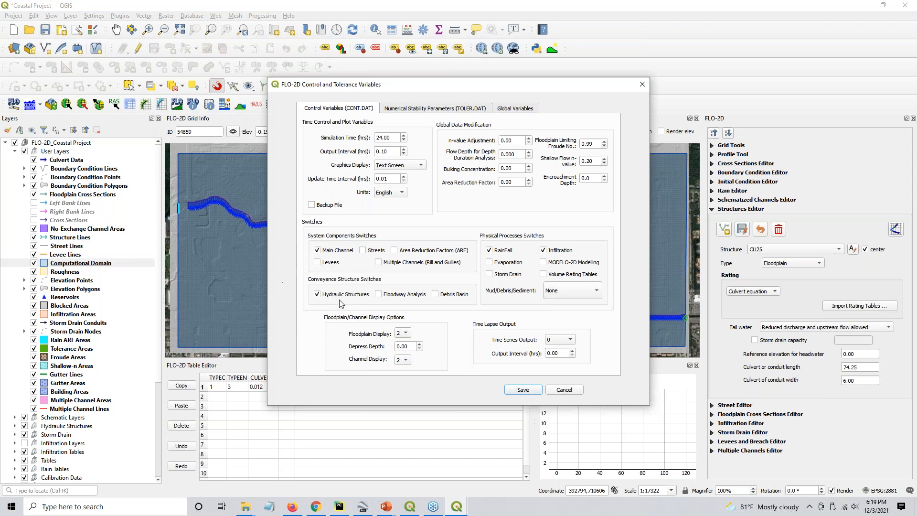
{"action": "left_click", "coordinate": [523, 390]}
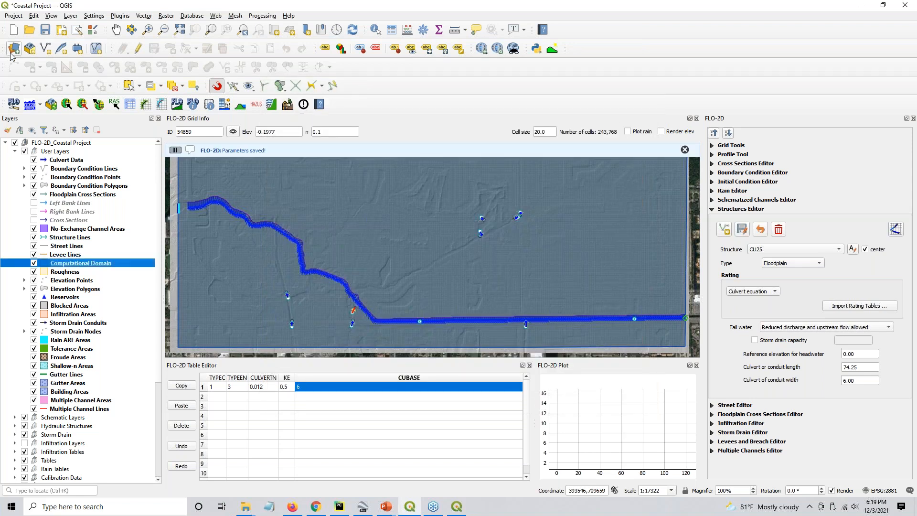
Step: Export the FLO-2D data files with all available components to the Culvert Test folder inside Project Export Folder
{"action": "left_click", "coordinate": [98, 106]}
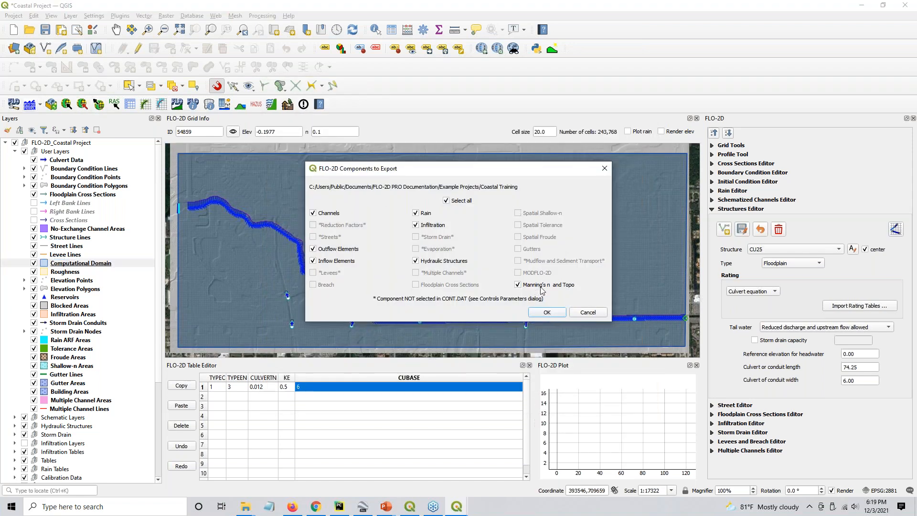
{"action": "left_click", "coordinate": [547, 311]}
{"action": "left_click", "coordinate": [44, 113]}
{"action": "double_click", "coordinate": [43, 112]}
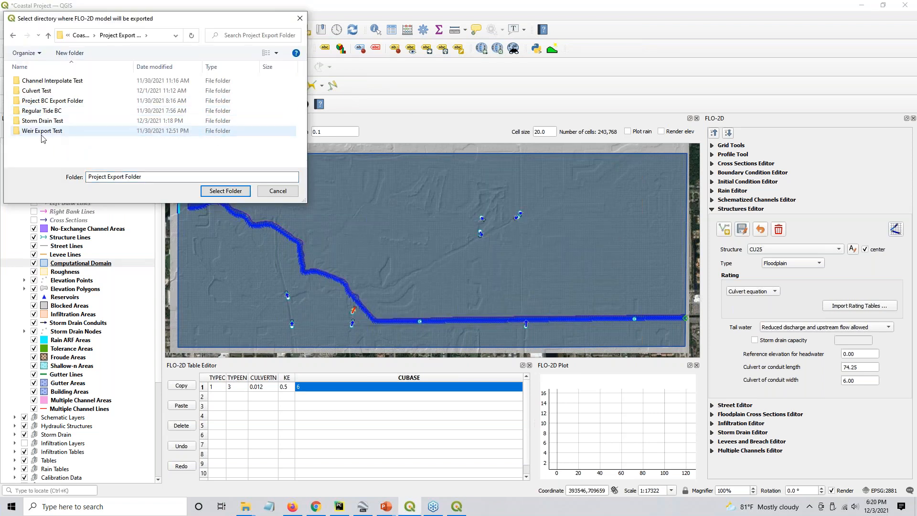
{"action": "left_click", "coordinate": [35, 92]}
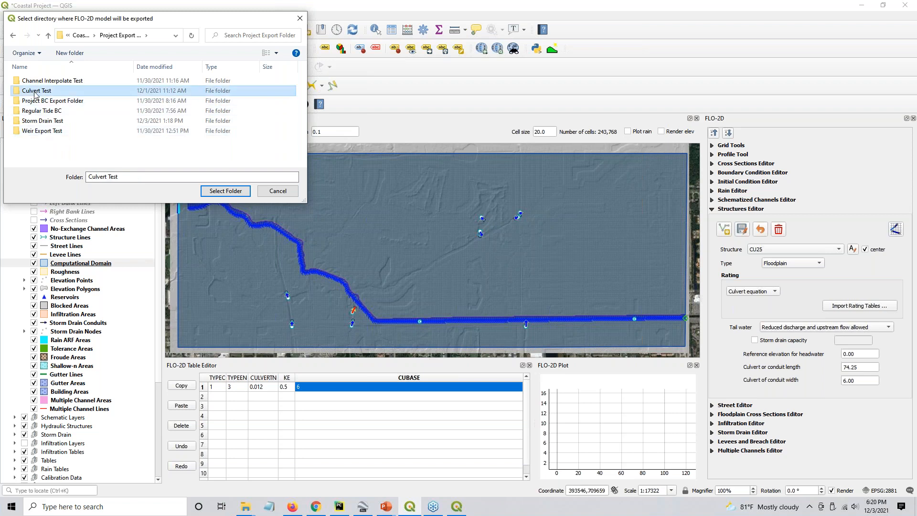
{"action": "double_click", "coordinate": [35, 92]}
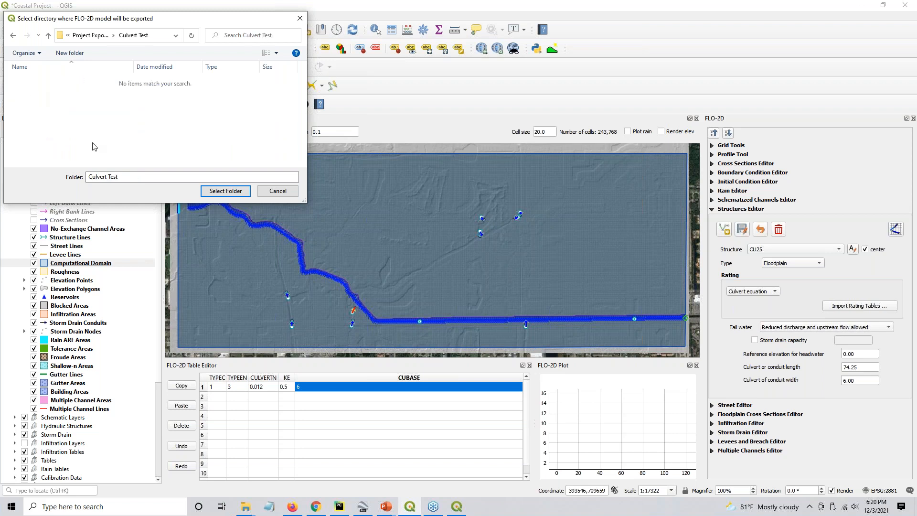
{"action": "left_click", "coordinate": [226, 190]}
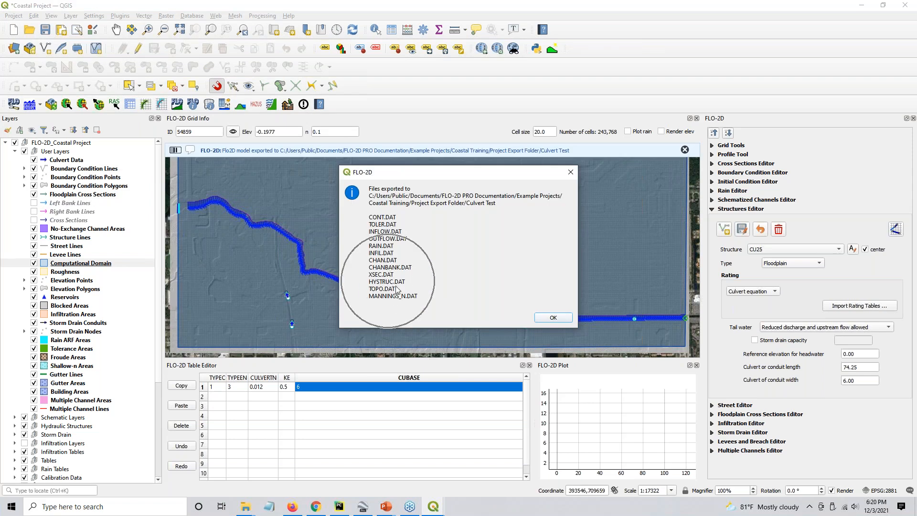
{"action": "left_click", "coordinate": [553, 318]}
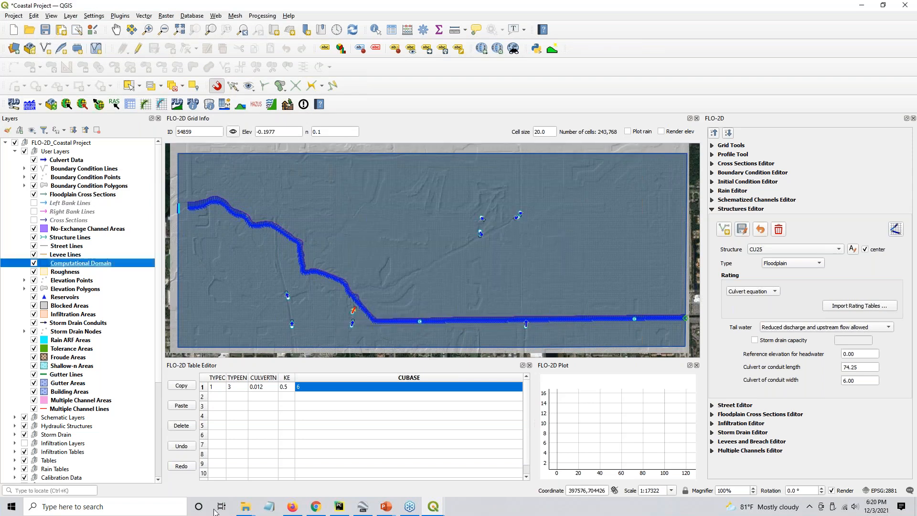
Step: Open the exported HYSTRUC.DAT file from the Culvert Test folder in Project Export Folder
{"action": "left_click", "coordinate": [245, 506]}
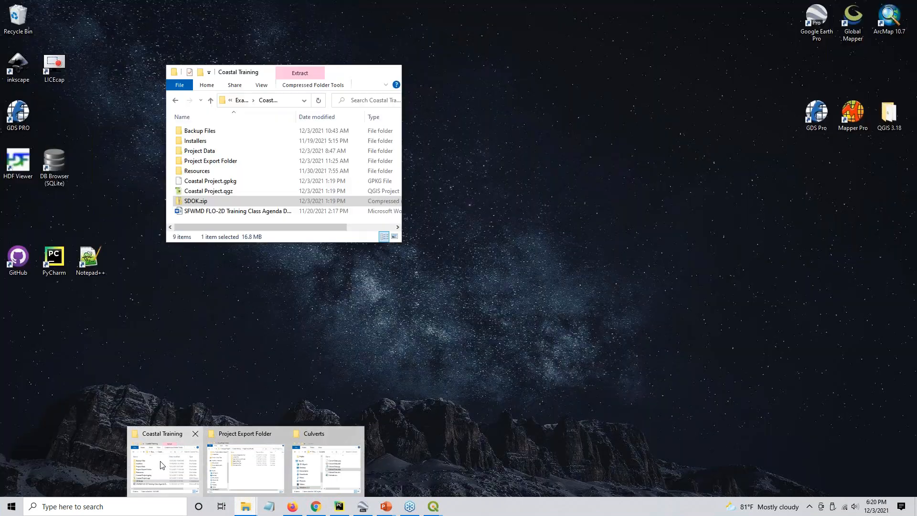
{"action": "left_click", "coordinate": [161, 464]}
{"action": "double_click", "coordinate": [191, 159]}
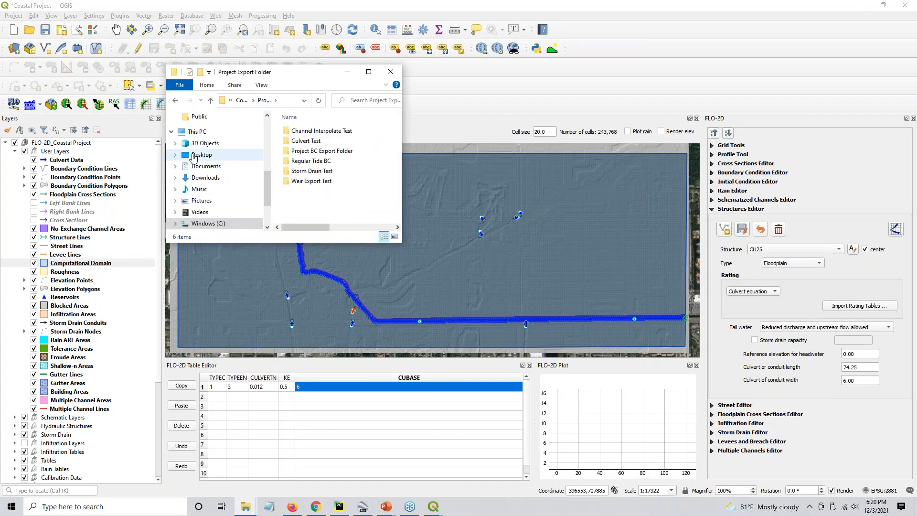
{"action": "double_click", "coordinate": [308, 141]}
{"action": "left_click", "coordinate": [310, 142]}
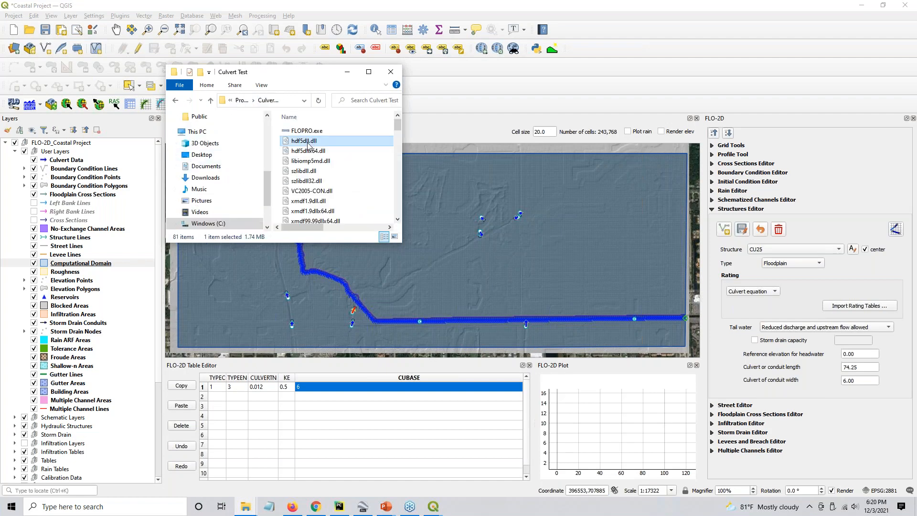
{"action": "scroll", "coordinate": [308, 145], "scroll_direction": "down", "scroll_amount": 5}
{"action": "left_click", "coordinate": [310, 129]}
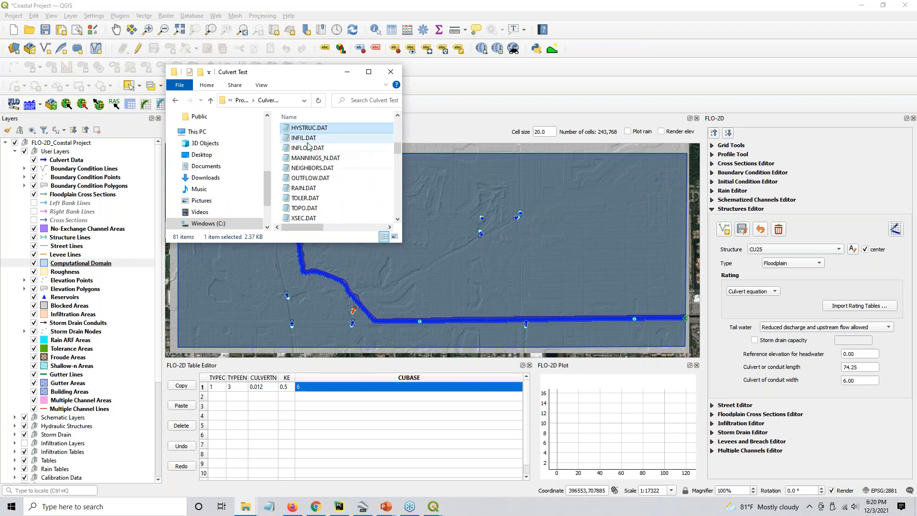
{"action": "double_click", "coordinate": [311, 128]}
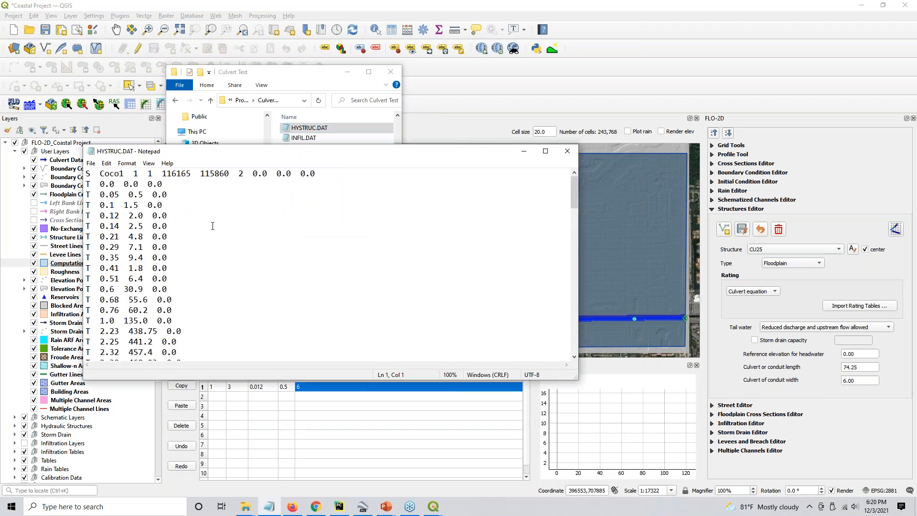
Step: Examine the culvert records after the rating tables in HYSTRUC.DAT, checking each value on the CU27 line
{"action": "scroll", "coordinate": [142, 221], "scroll_direction": "down", "scroll_amount": 12}
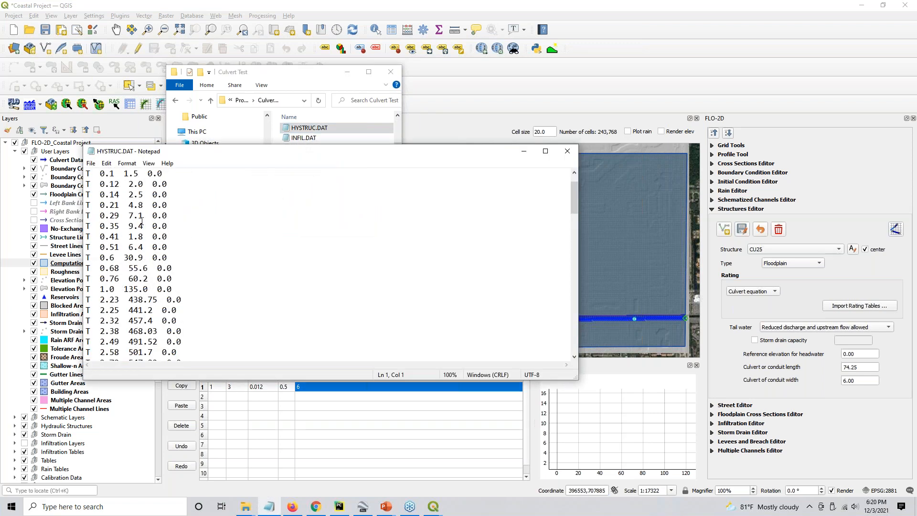
{"action": "scroll", "coordinate": [142, 221], "scroll_direction": "down", "scroll_amount": 20}
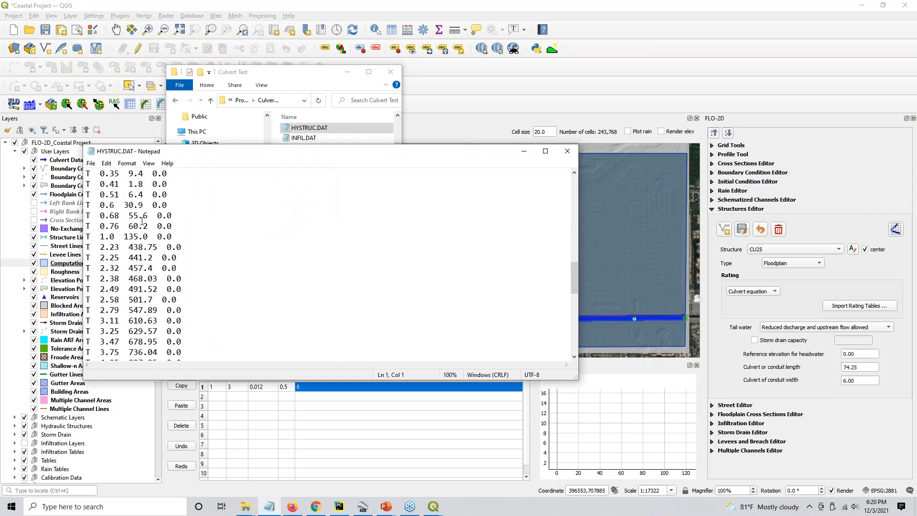
{"action": "scroll", "coordinate": [142, 220], "scroll_direction": "up", "scroll_amount": 1}
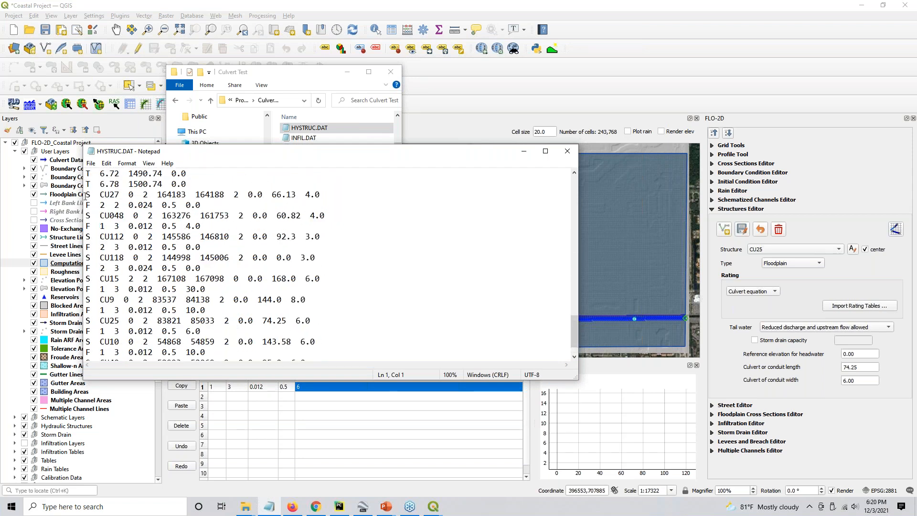
{"action": "left_click_drag", "start_coordinate": [84, 195], "coordinate": [335, 333]}
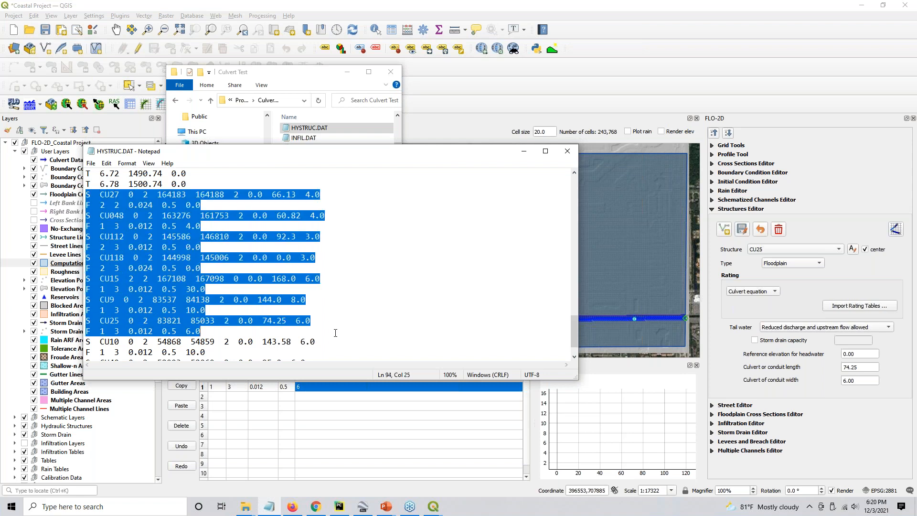
{"action": "left_click", "coordinate": [333, 199]}
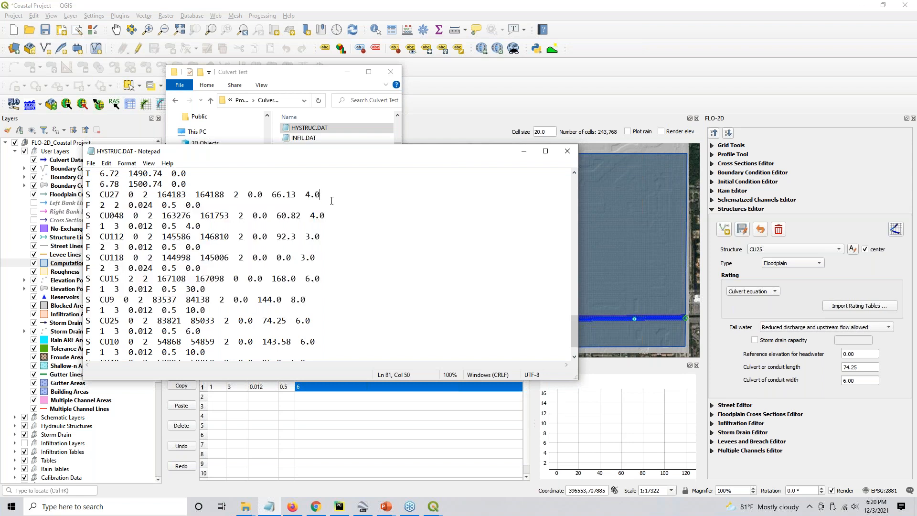
{"action": "double_click", "coordinate": [130, 194]}
{"action": "double_click", "coordinate": [145, 195]}
{"action": "double_click", "coordinate": [177, 194]}
{"action": "left_click", "coordinate": [177, 194]}
{"action": "double_click", "coordinate": [204, 194]}
{"action": "left_click", "coordinate": [236, 196]}
{"action": "left_click_drag", "start_coordinate": [234, 194], "coordinate": [238, 195]}
Step: Return to QGIS, locate culvert CU40 and hide the Elevation Raster to show the satellite imagery beneath it
{"action": "left_click", "coordinate": [629, 259]}
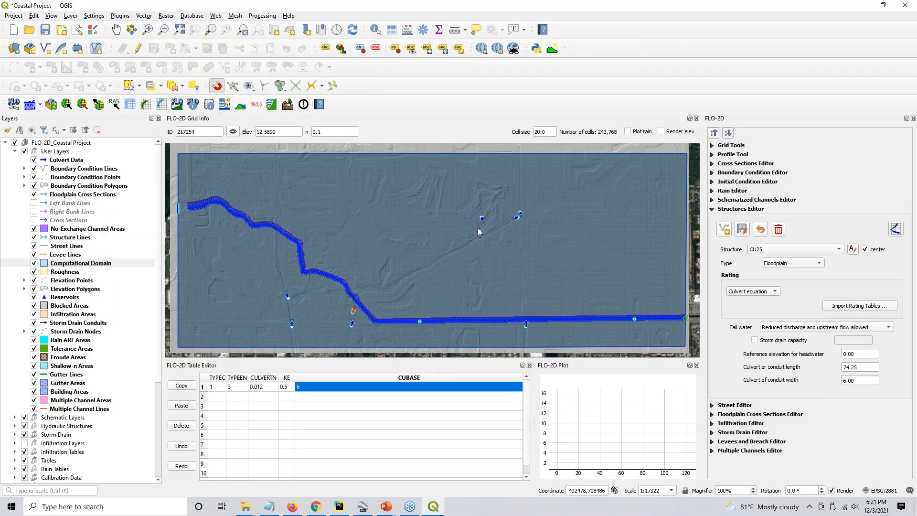
{"action": "scroll", "coordinate": [275, 294], "scroll_direction": "up", "scroll_amount": 1}
{"action": "scroll", "coordinate": [280, 296], "scroll_direction": "up", "scroll_amount": 3}
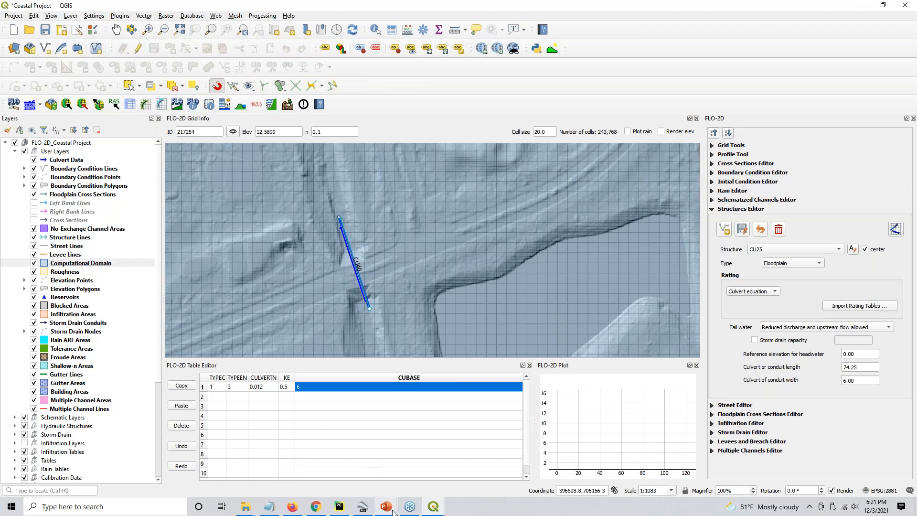
{"action": "scroll", "coordinate": [86, 404], "scroll_direction": "down", "scroll_amount": 5}
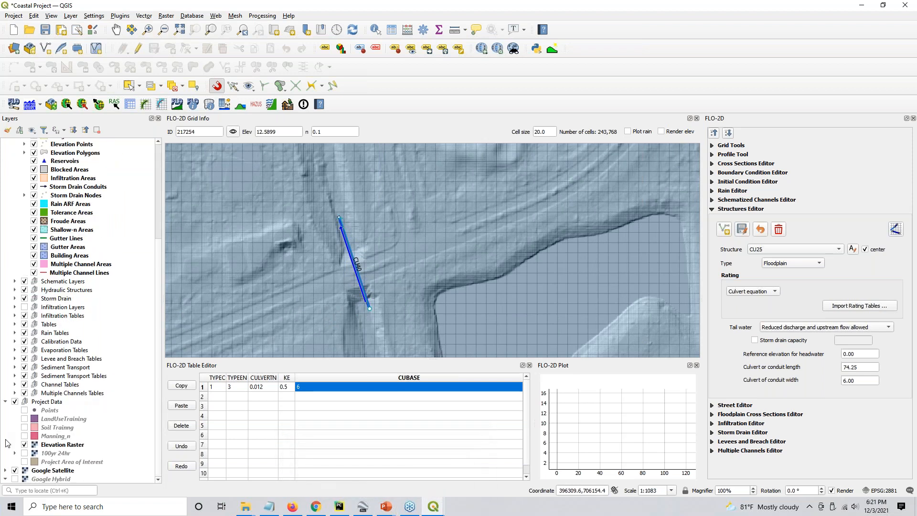
{"action": "left_click", "coordinate": [24, 445]}
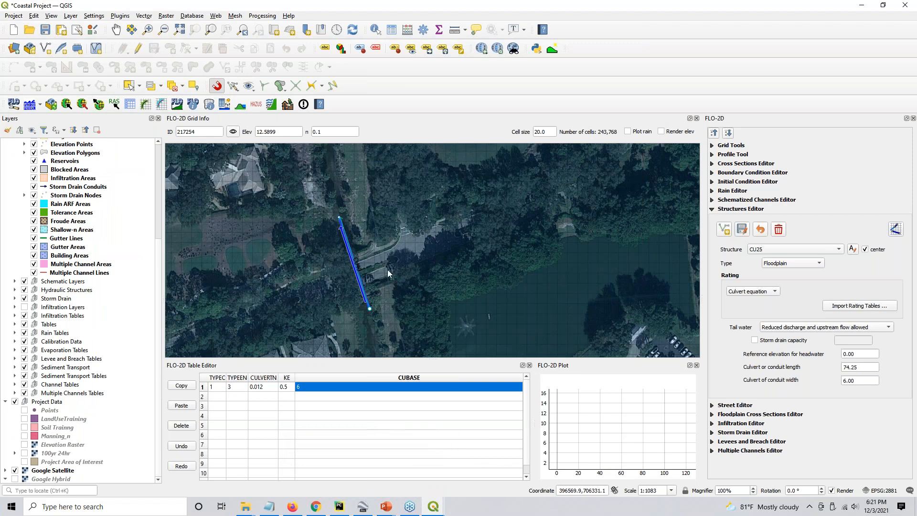
{"action": "scroll", "coordinate": [377, 276], "scroll_direction": "up", "scroll_amount": 1}
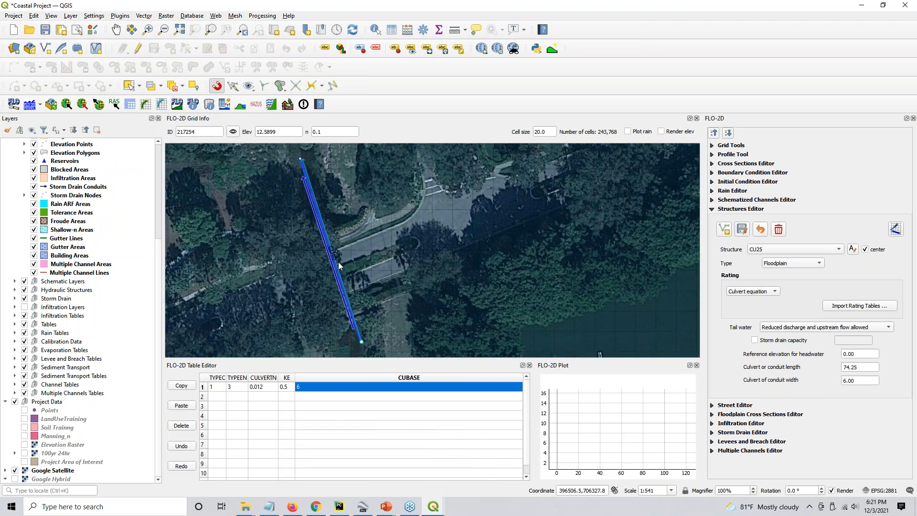
{"action": "left_click_drag", "start_coordinate": [349, 296], "coordinate": [367, 283]}
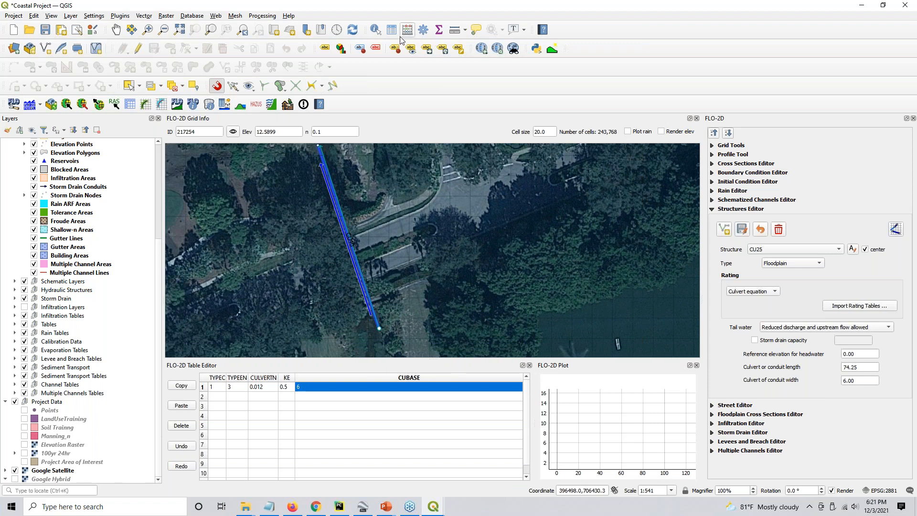
Step: Measure the length of the culvert CU40 road crossing in feet on the satellite imagery
{"action": "left_click", "coordinate": [455, 31]}
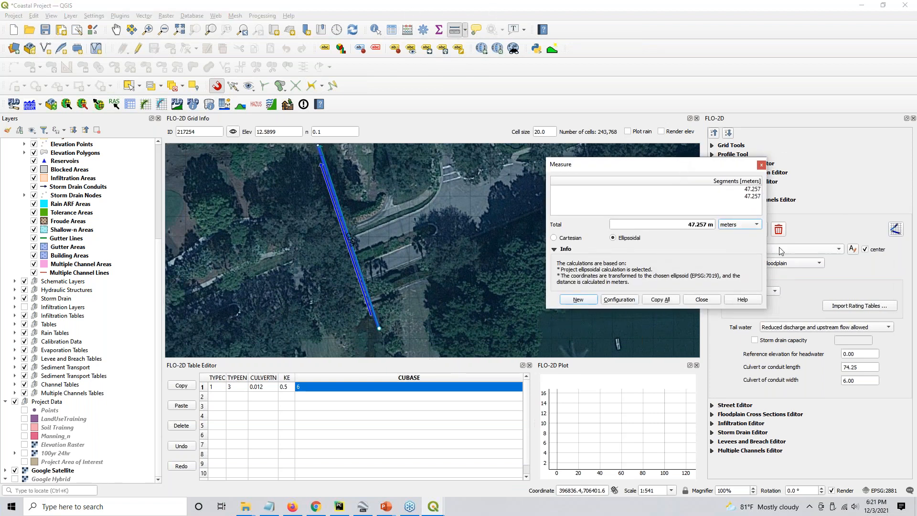
{"action": "left_click", "coordinate": [740, 224]}
{"action": "left_click", "coordinate": [736, 245]}
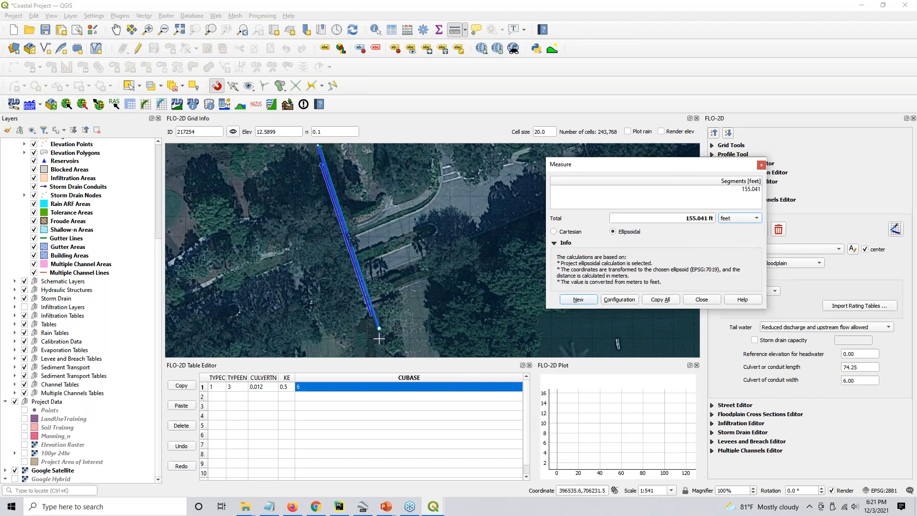
{"action": "left_click", "coordinate": [367, 304]}
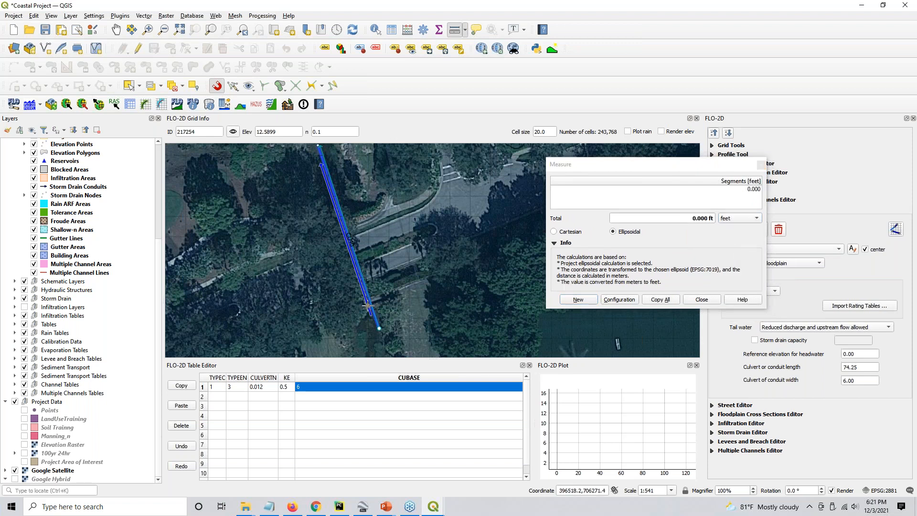
{"action": "left_click", "coordinate": [352, 216]}
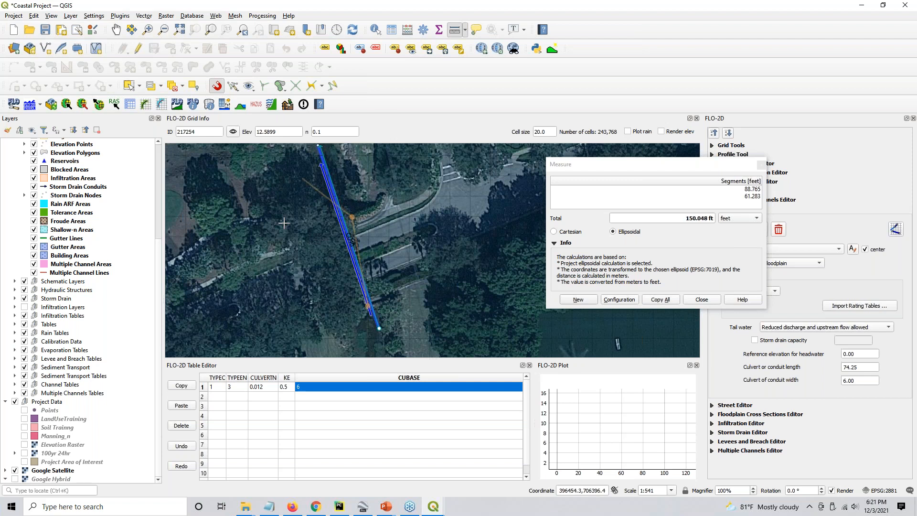
{"action": "scroll", "coordinate": [306, 186], "scroll_direction": "down", "scroll_amount": 1}
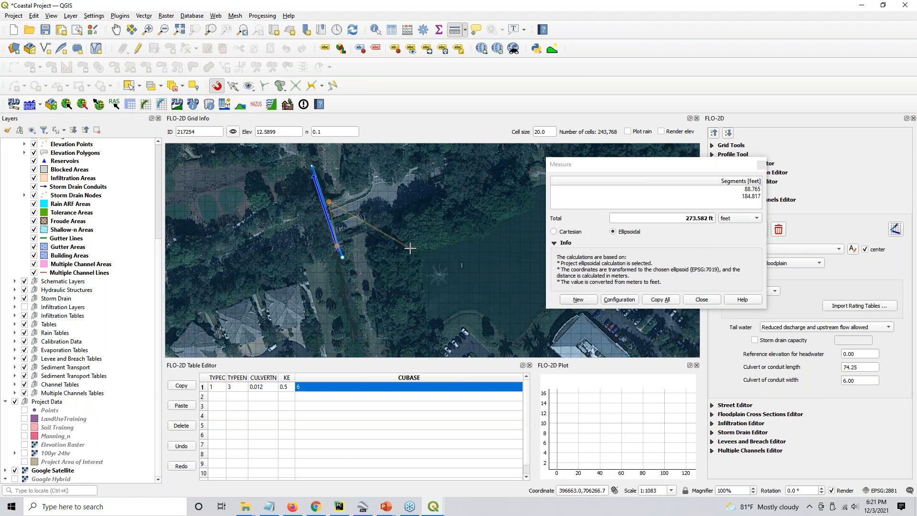
{"action": "scroll", "coordinate": [396, 249], "scroll_direction": "up", "scroll_amount": 1}
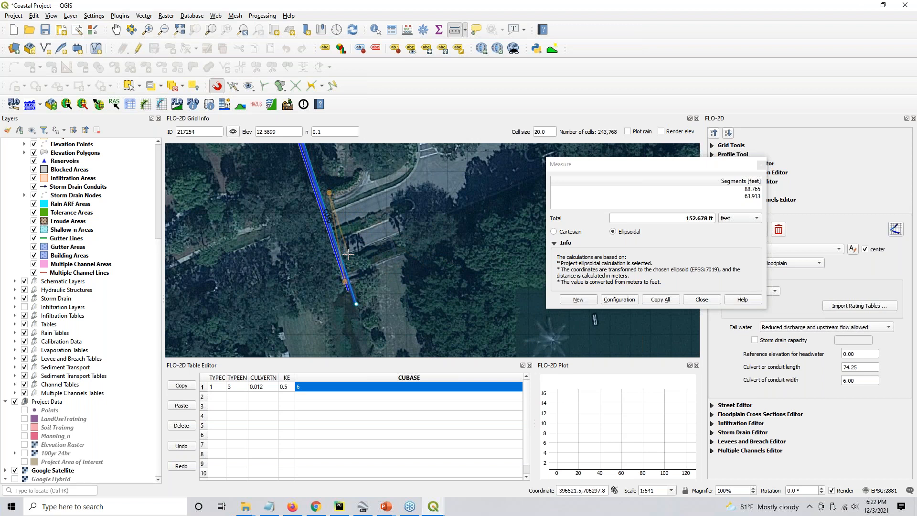
{"action": "left_click", "coordinate": [701, 300]}
Step: Load culvert CU40 in the Structures Editor and check its conduit length against a measurement along the culvert on the imagery
{"action": "left_click", "coordinate": [793, 248]}
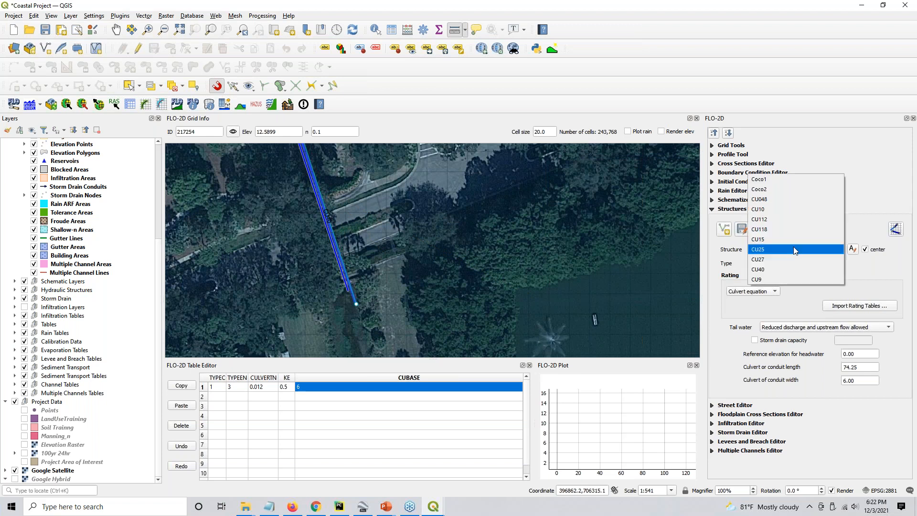
{"action": "left_click", "coordinate": [790, 269]}
{"action": "left_click_drag", "start_coordinate": [878, 367], "coordinate": [836, 368]}
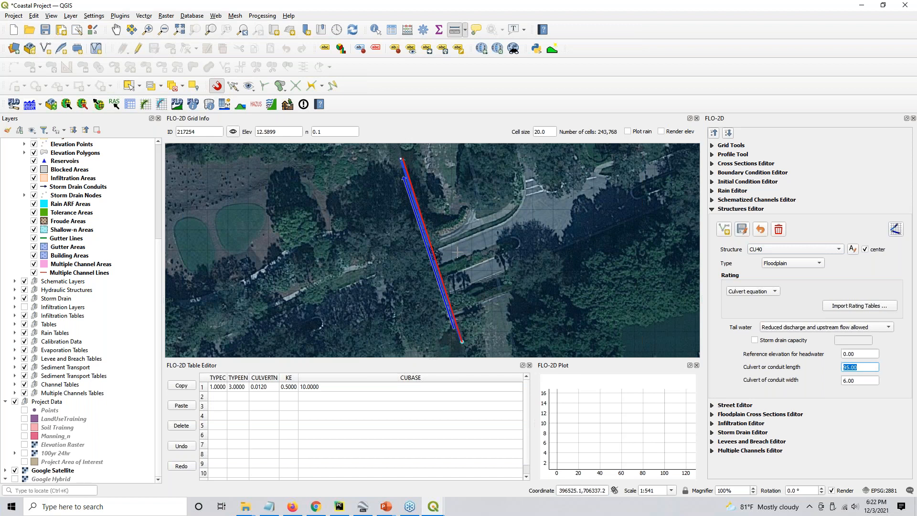
{"action": "left_click", "coordinate": [448, 325]}
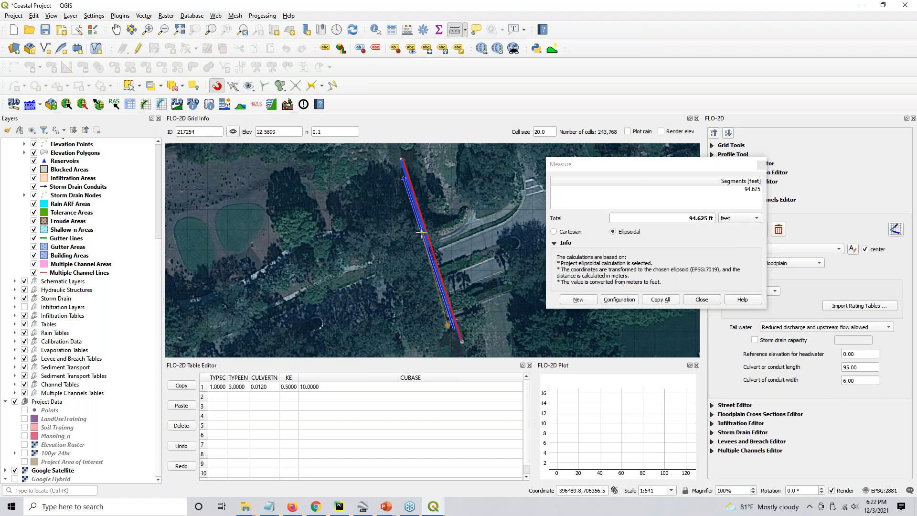
{"action": "left_click", "coordinate": [702, 299]}
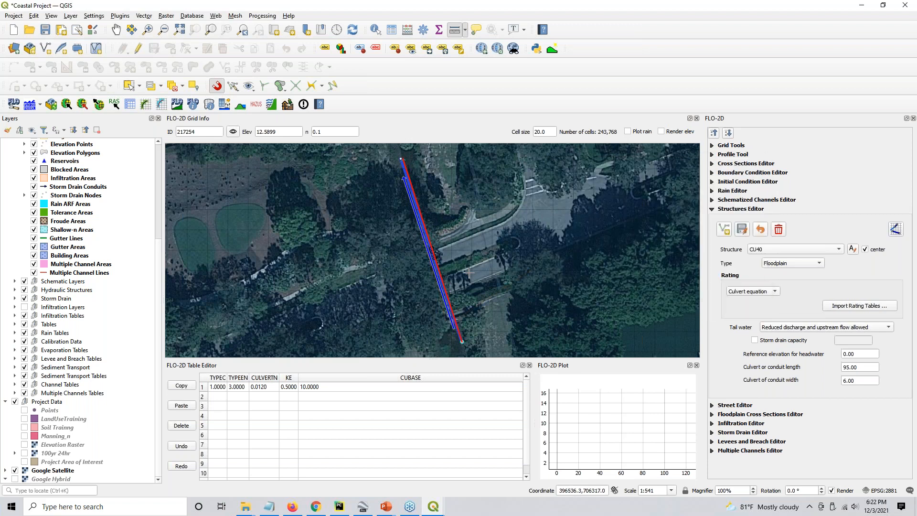
Step: Examine the imagery around culvert CU40, from both road-crossing ends out to the surrounding channels and neighbouring culverts
{"action": "scroll", "coordinate": [469, 272], "scroll_direction": "down", "scroll_amount": 2}
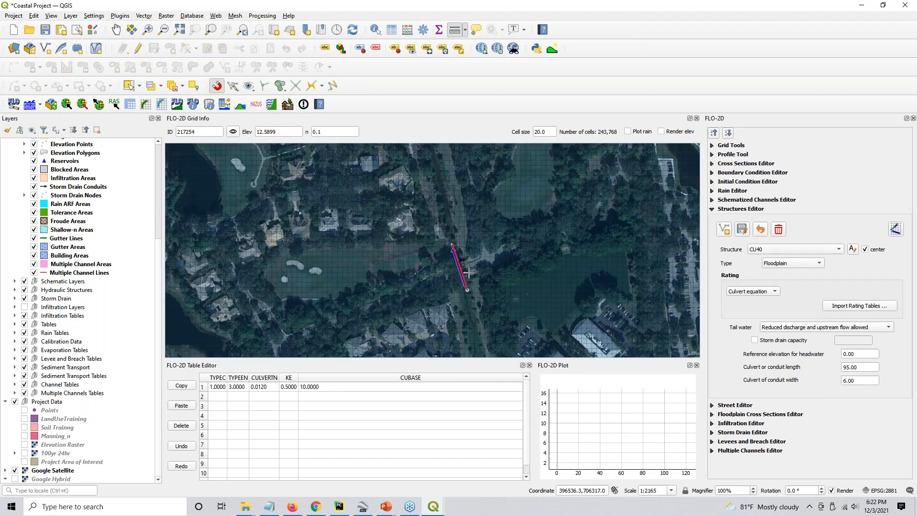
{"action": "left_click_drag", "start_coordinate": [467, 272], "coordinate": [384, 242]}
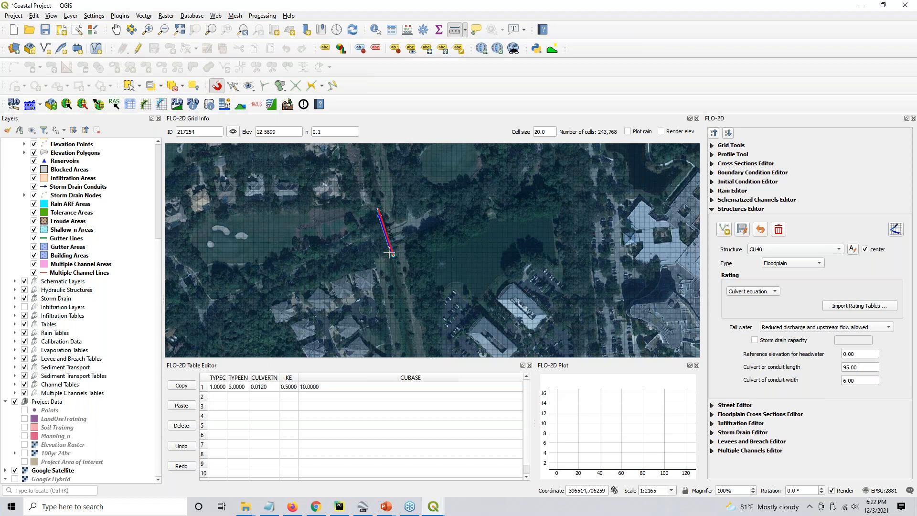
{"action": "scroll", "coordinate": [389, 251], "scroll_direction": "up", "scroll_amount": 1}
{"action": "scroll", "coordinate": [388, 251], "scroll_direction": "up", "scroll_amount": 1}
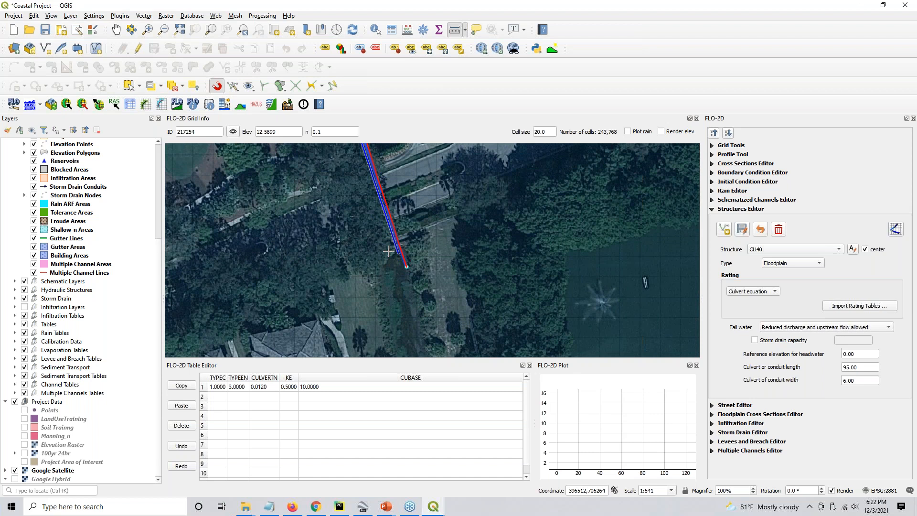
{"action": "left_click_drag", "start_coordinate": [389, 251], "coordinate": [388, 285]}
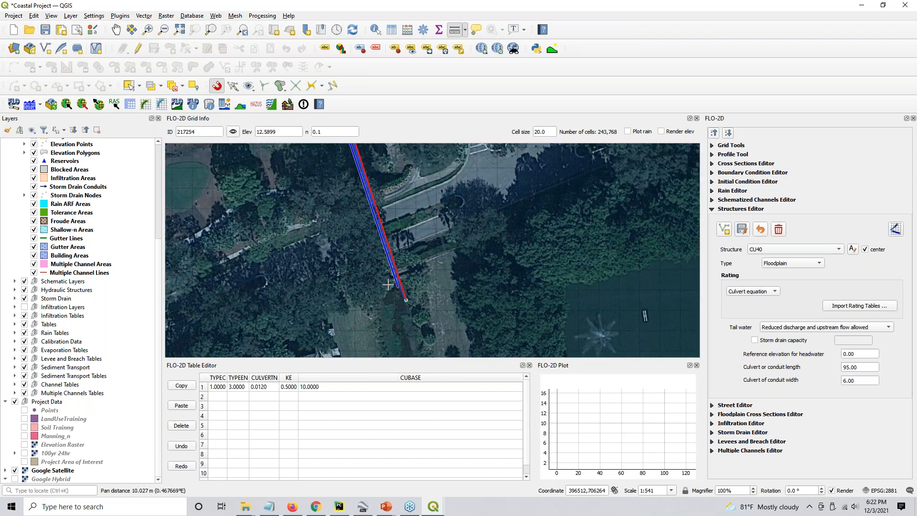
{"action": "scroll", "coordinate": [388, 285], "scroll_direction": "down", "scroll_amount": 1}
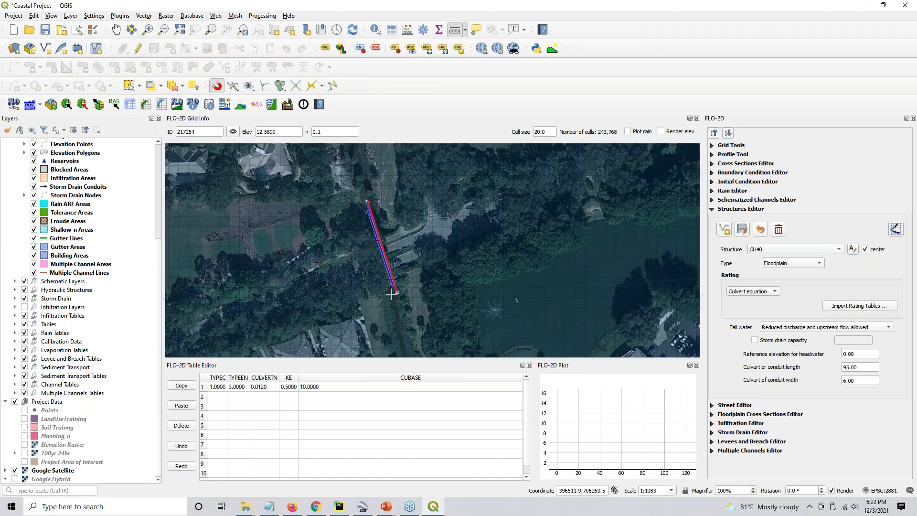
{"action": "scroll", "coordinate": [400, 283], "scroll_direction": "down", "scroll_amount": 1}
{"action": "scroll", "coordinate": [401, 282], "scroll_direction": "down", "scroll_amount": 1}
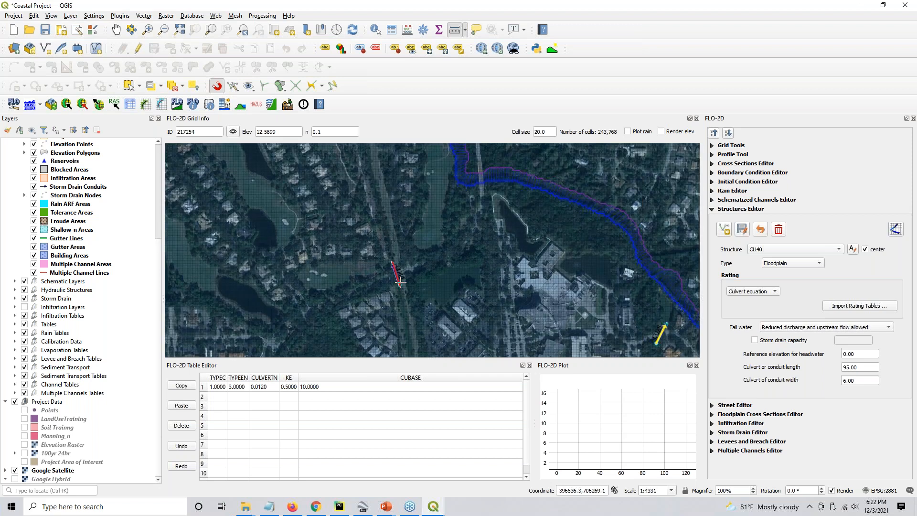
{"action": "scroll", "coordinate": [400, 282], "scroll_direction": "down", "scroll_amount": 2}
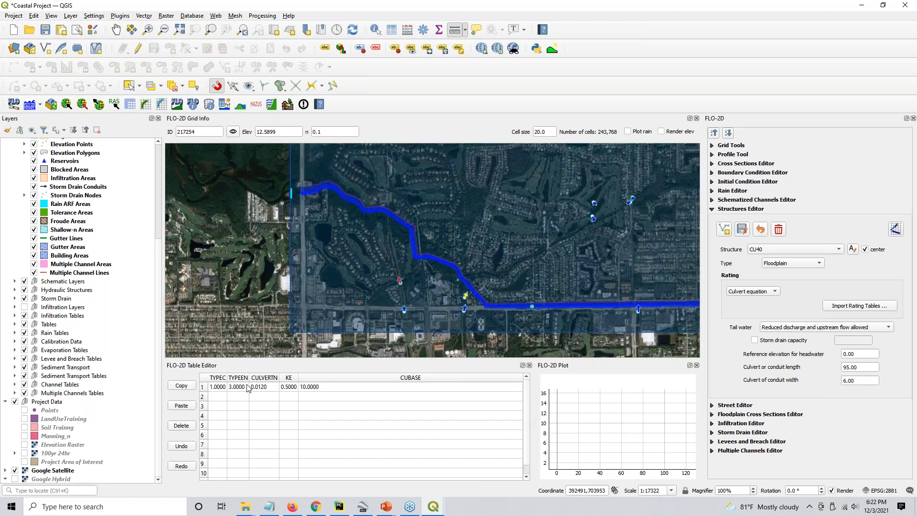
Step: Review CU40's culvert equation parameters from TYPEC through CUBASE, together with its conduit width
{"action": "left_click", "coordinate": [220, 390]}
{"action": "left_click", "coordinate": [239, 388]}
{"action": "left_click", "coordinate": [239, 389]}
{"action": "left_click", "coordinate": [239, 389]}
{"action": "left_click", "coordinate": [239, 389]}
{"action": "left_click", "coordinate": [264, 390]}
{"action": "left_click", "coordinate": [288, 389]}
{"action": "left_click", "coordinate": [344, 388]}
{"action": "double_click", "coordinate": [856, 381]}
{"action": "left_click", "coordinate": [338, 390]}
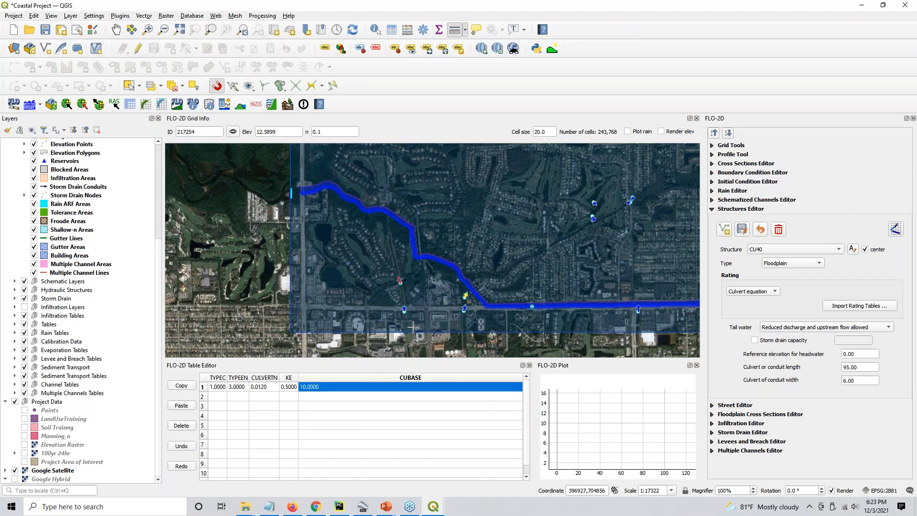
Step: In the open HYSTRUC.DAT, replace the last value on culvert CU15's F line with "10 3", saving and closing the file
{"action": "scroll", "coordinate": [412, 327], "scroll_direction": "down", "scroll_amount": 1}
{"action": "left_click_drag", "start_coordinate": [445, 296], "coordinate": [380, 269]}
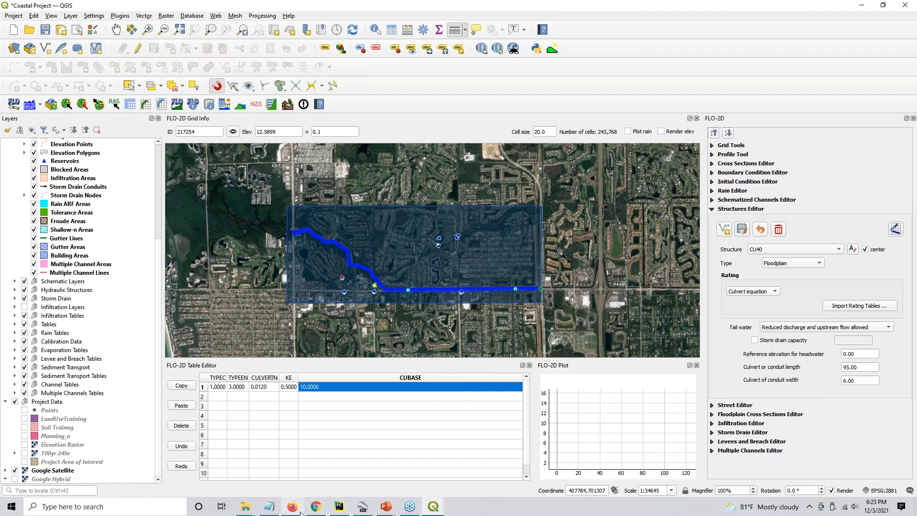
{"action": "left_click", "coordinate": [242, 511]}
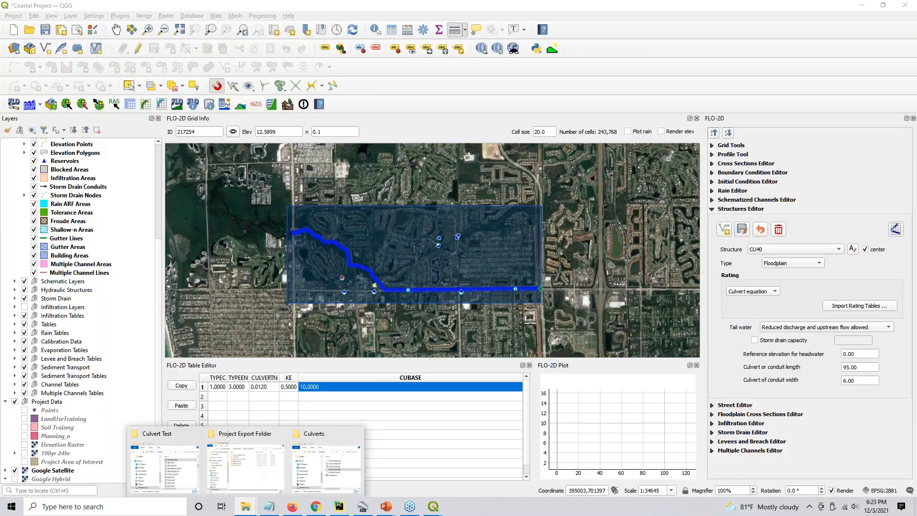
{"action": "left_click", "coordinate": [269, 506]}
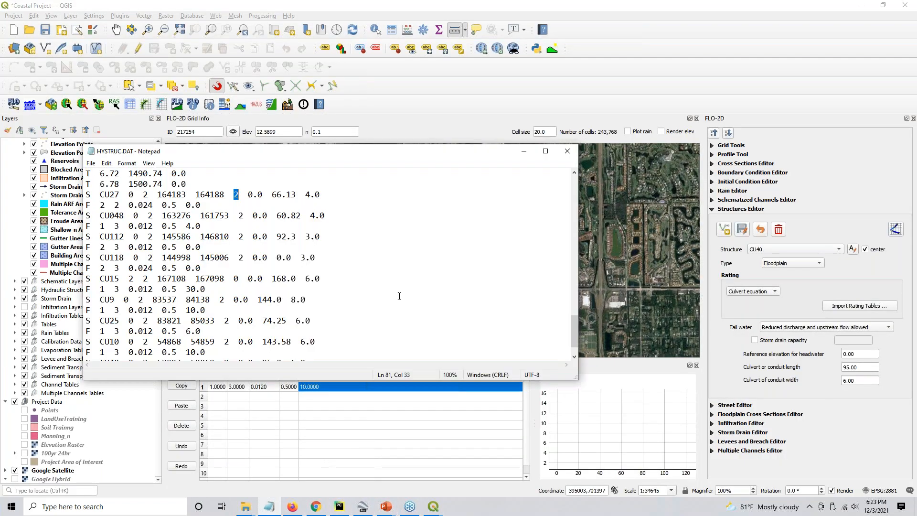
{"action": "left_click", "coordinate": [345, 254]}
{"action": "scroll", "coordinate": [344, 253], "scroll_direction": "down", "scroll_amount": 1}
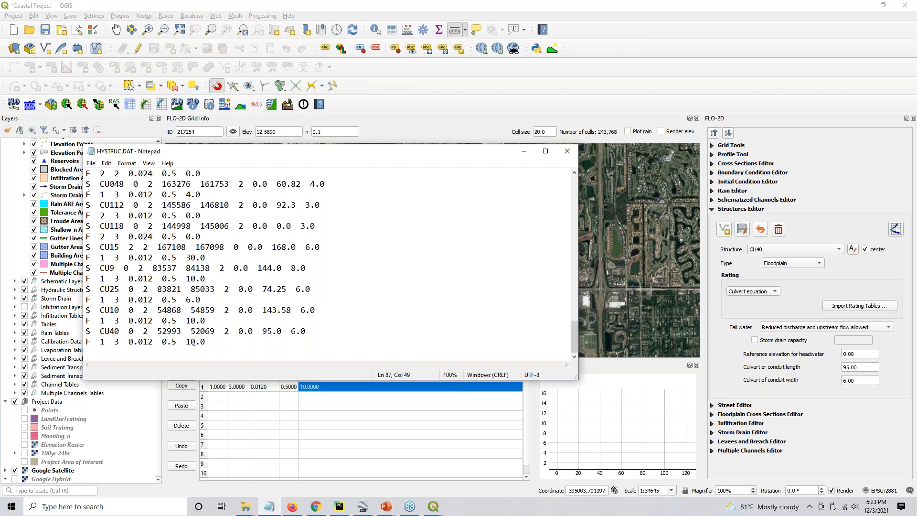
{"action": "left_click", "coordinate": [209, 257]}
{"action": "key", "text": "BackSpace"}
{"action": "key", "text": "BackSpace"}
{"action": "key", "text": "BackSpace"}
{"action": "key", "text": "BackSpace"}
{"action": "type", "text": "10"}
{"action": "key", "text": "ctrl+s"}
{"action": "left_click", "coordinate": [567, 151]}
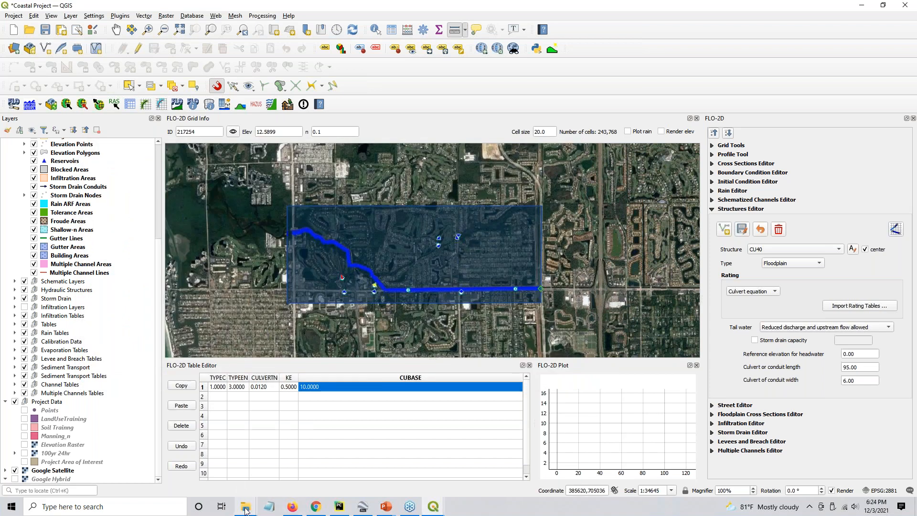
Step: Run the FLO-2D model from the FLO-2D PRO folder on the Culvert Test project folder and dismiss the run messages
{"action": "mouse_move", "coordinate": [246, 507]}
{"action": "mouse_move", "coordinate": [245, 458]}
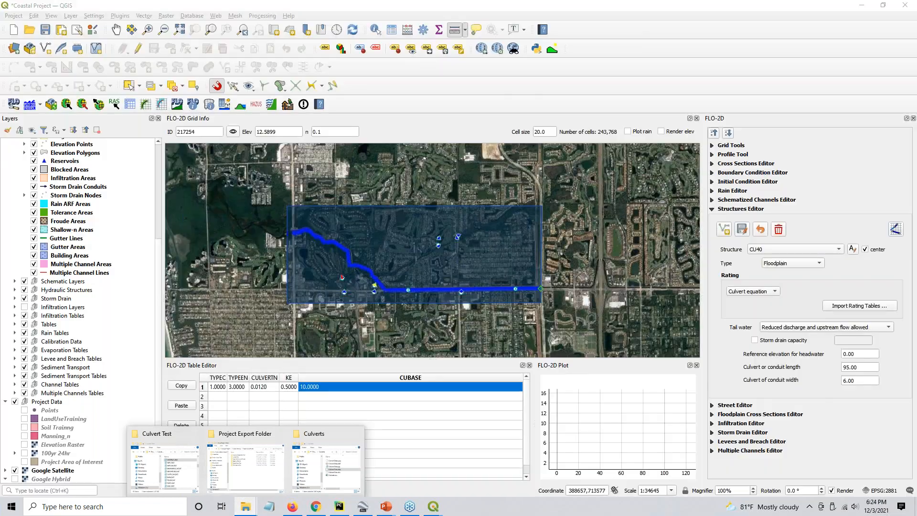
{"action": "left_click", "coordinate": [30, 106]}
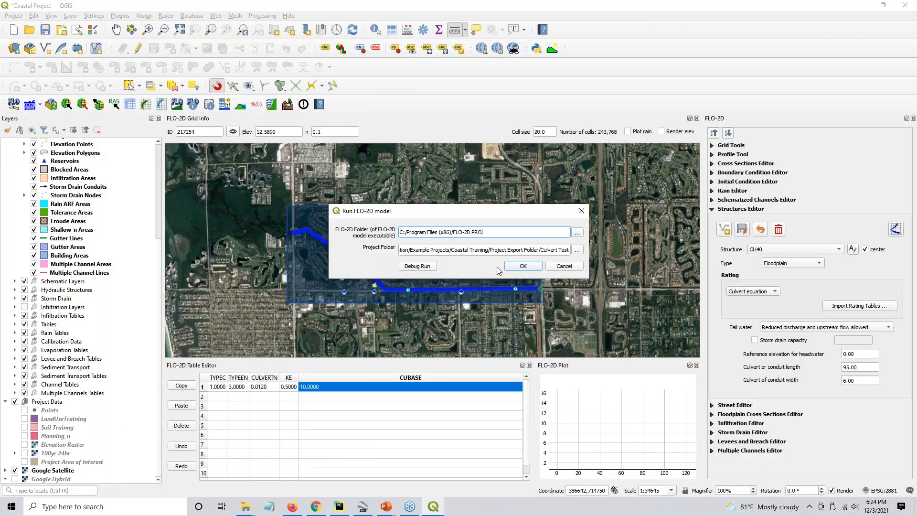
{"action": "left_click", "coordinate": [523, 267]}
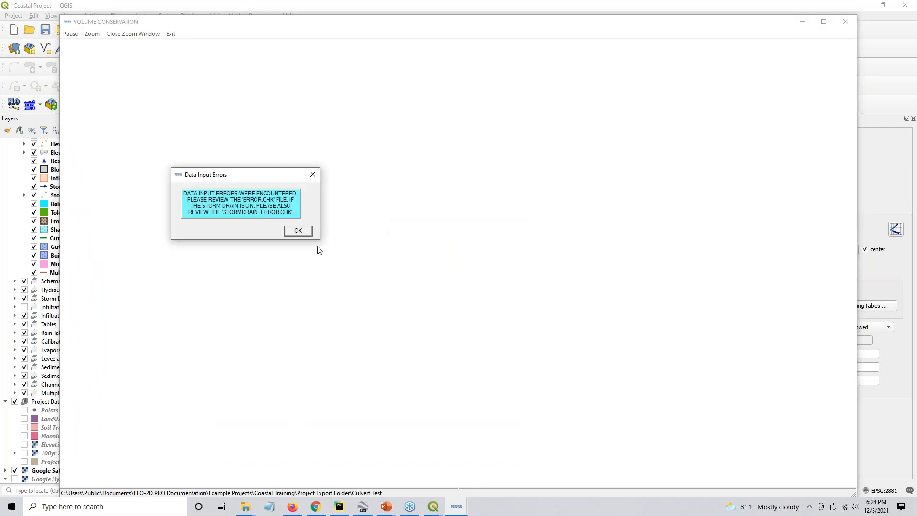
{"action": "left_click", "coordinate": [308, 232]}
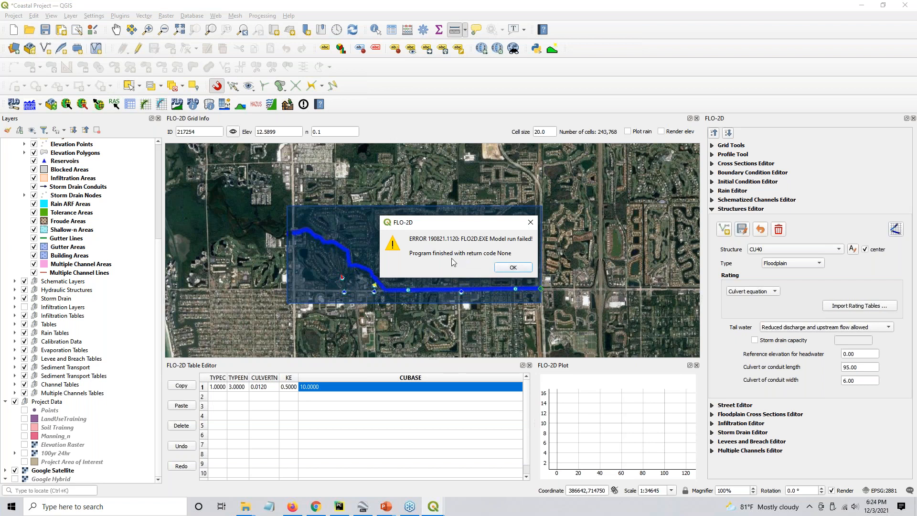
{"action": "left_click", "coordinate": [513, 267]}
Step: Open ERROR.CHK from the Culvert Test folder and read the data errors reported for HYSTRUC.DAT
{"action": "mouse_move", "coordinate": [254, 510]}
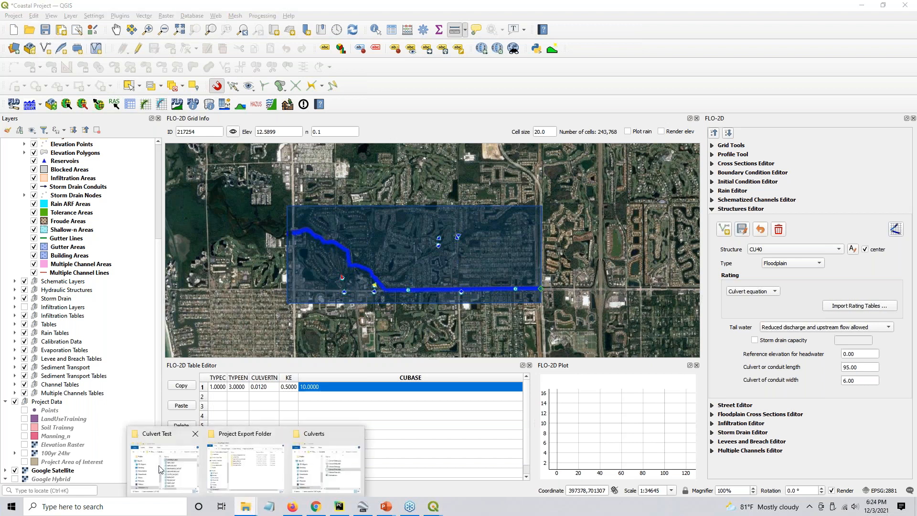
{"action": "left_click", "coordinate": [161, 468]}
{"action": "left_click", "coordinate": [294, 169]}
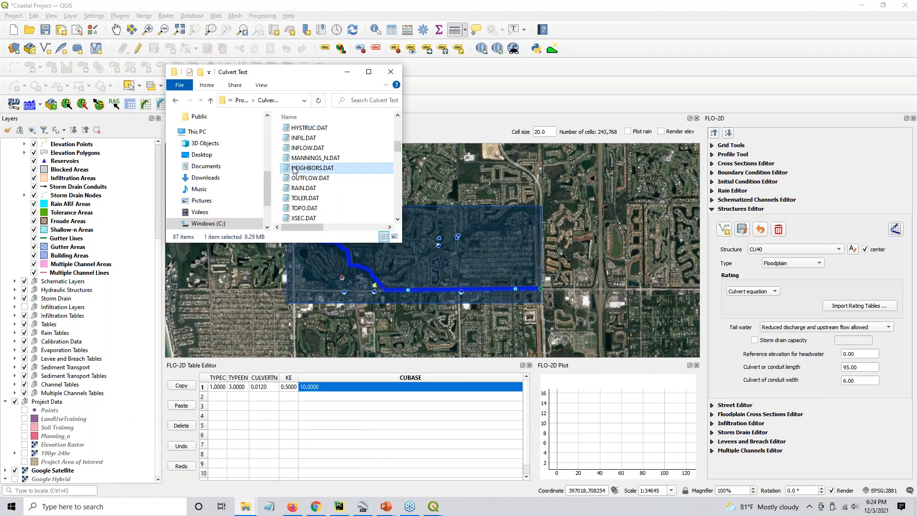
{"action": "key", "text": "e"}
{"action": "double_click", "coordinate": [308, 129]}
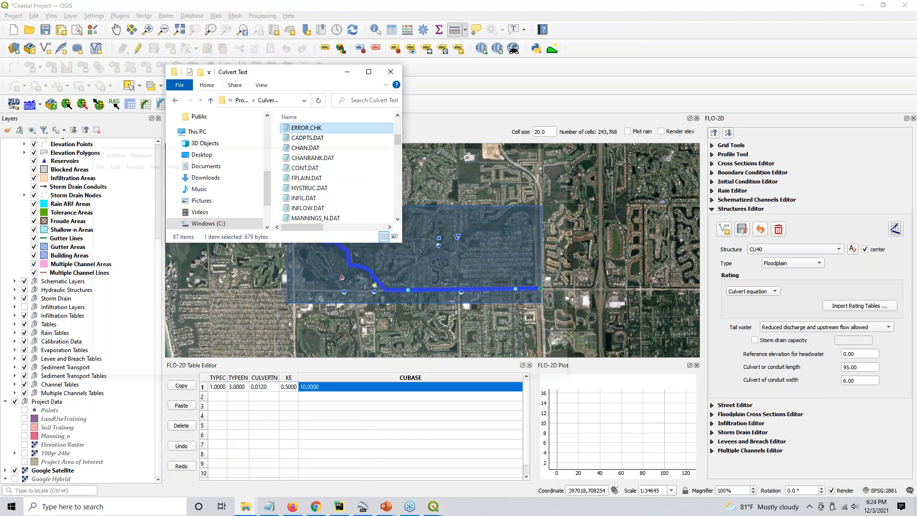
{"action": "scroll", "coordinate": [366, 280], "scroll_direction": "down", "scroll_amount": 3}
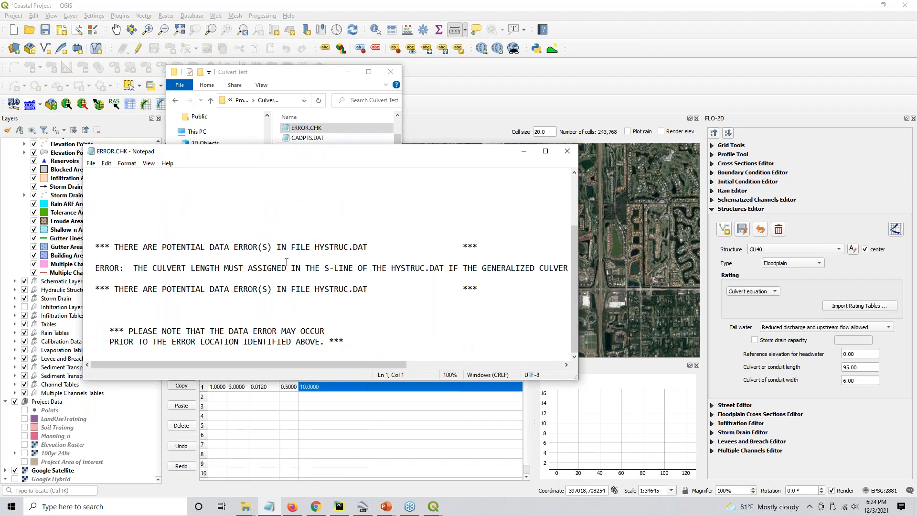
{"action": "left_click_drag", "start_coordinate": [579, 255], "coordinate": [780, 257]}
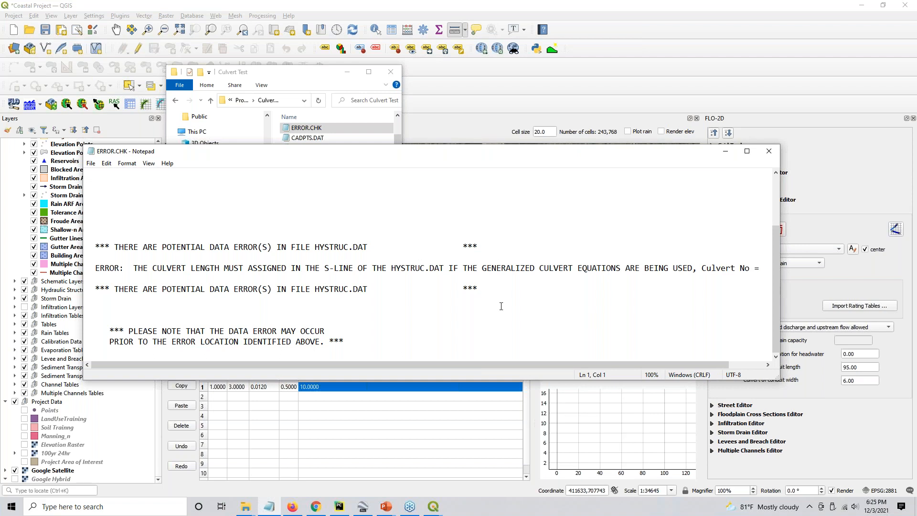
{"action": "left_click_drag", "start_coordinate": [512, 365], "coordinate": [630, 356]}
{"action": "left_click", "coordinate": [773, 153]}
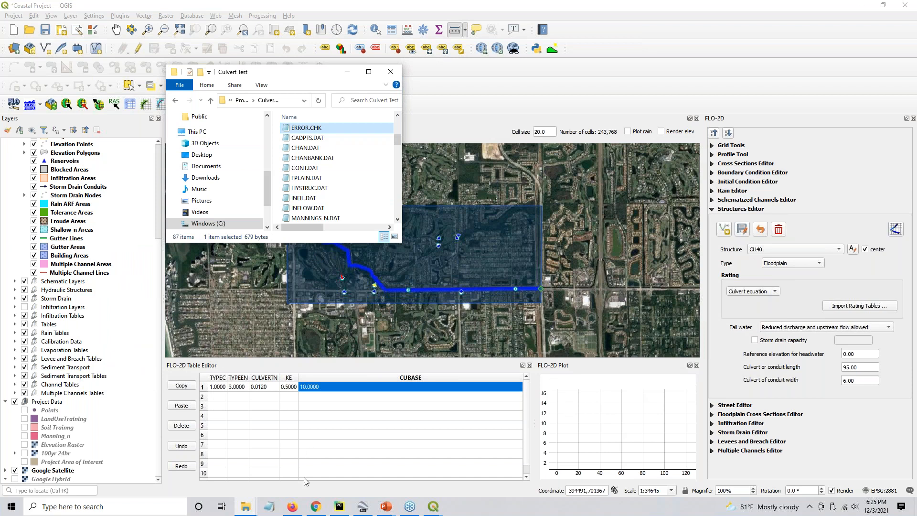
Step: Open HYSTRUC.DAT in a maximized window and check the culvert records for a missing length, focusing on the CU118 line
{"action": "double_click", "coordinate": [309, 188]}
{"action": "scroll", "coordinate": [263, 209], "scroll_direction": "down", "scroll_amount": 3}
{"action": "scroll", "coordinate": [263, 209], "scroll_direction": "up", "scroll_amount": 3}
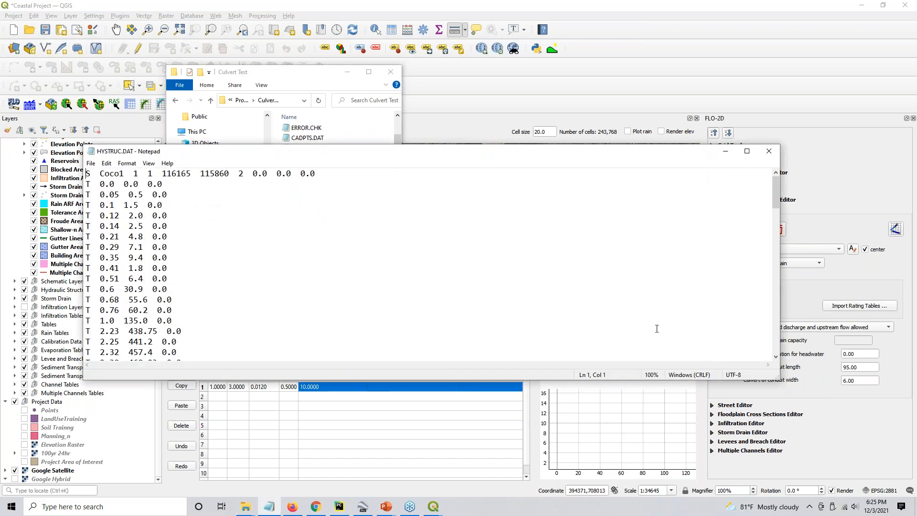
{"action": "left_click", "coordinate": [747, 152]}
{"action": "scroll", "coordinate": [70, 316], "scroll_direction": "down", "scroll_amount": 15}
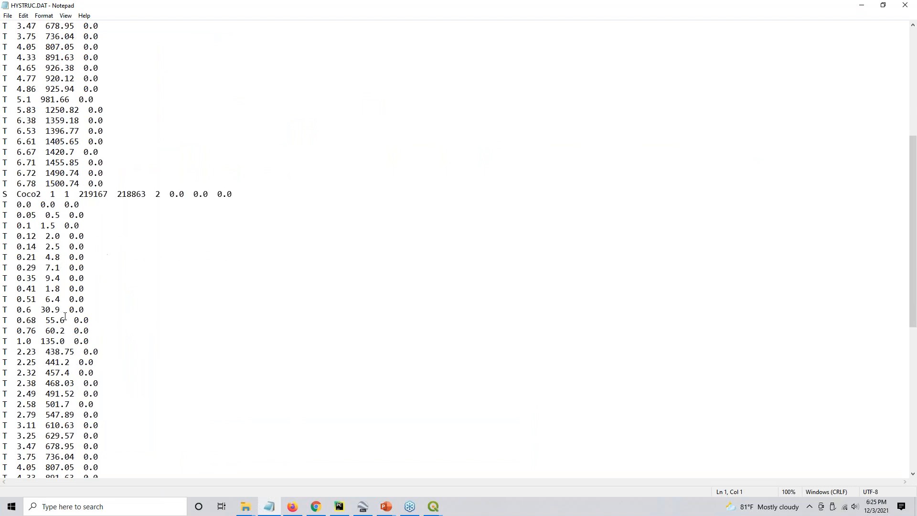
{"action": "scroll", "coordinate": [69, 315], "scroll_direction": "down", "scroll_amount": 2}
{"action": "scroll", "coordinate": [69, 315], "scroll_direction": "down", "scroll_amount": 3}
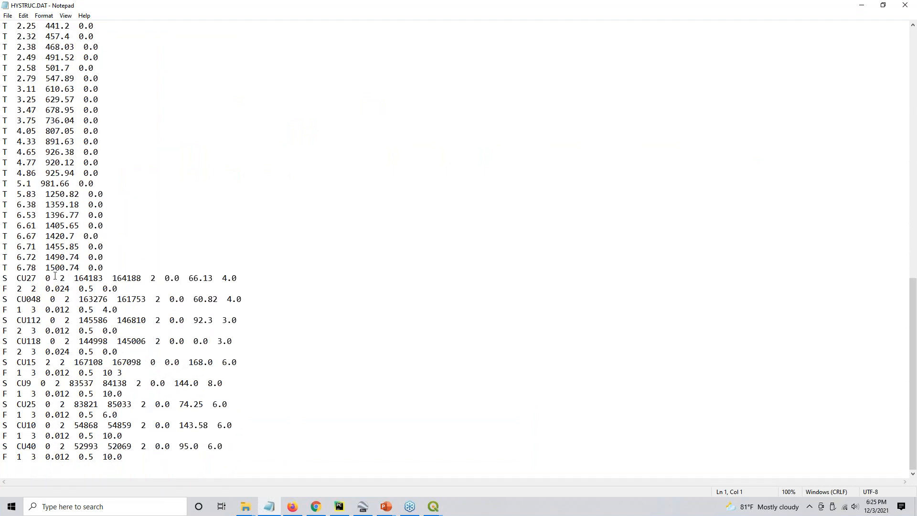
{"action": "left_click_drag", "start_coordinate": [55, 343], "coordinate": [232, 343]}
{"action": "left_click", "coordinate": [121, 352]}
Step: Reopen ERROR.CHK in a wider window to read which culvert number the length error refers to
{"action": "mouse_move", "coordinate": [271, 510]}
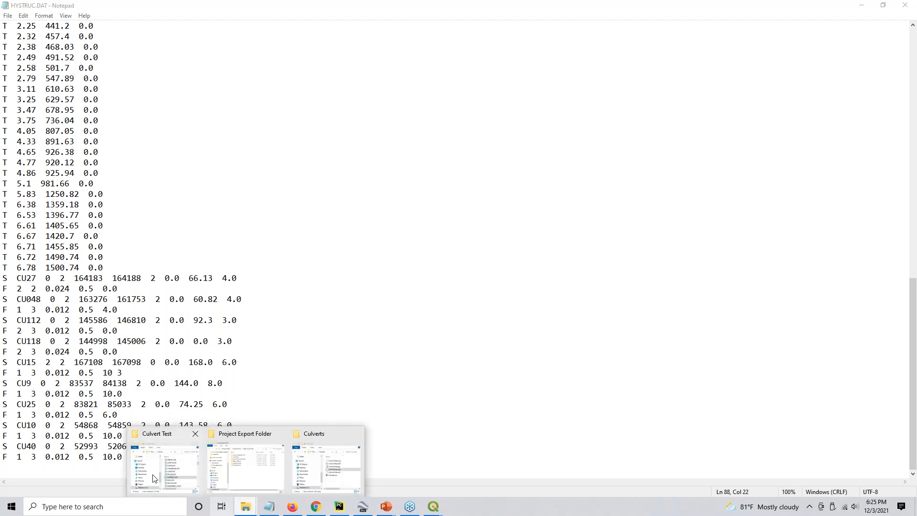
{"action": "left_click", "coordinate": [154, 478]}
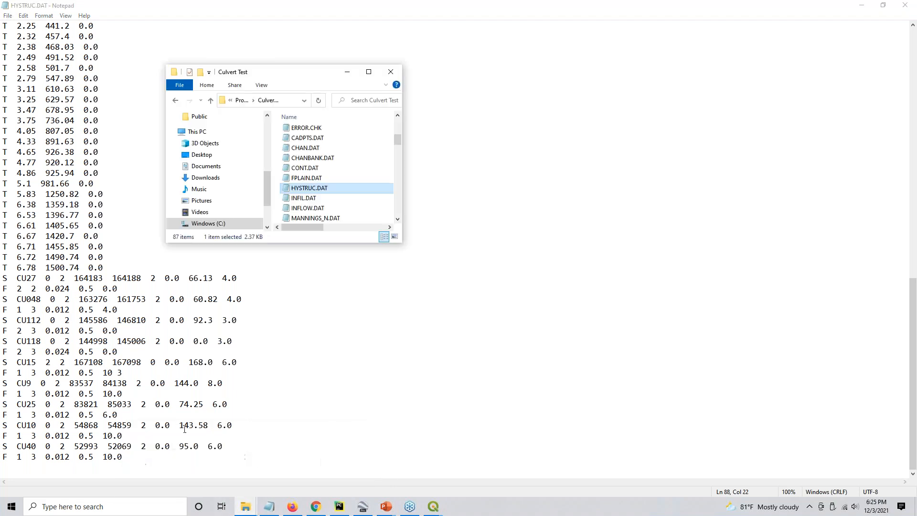
{"action": "double_click", "coordinate": [306, 128]}
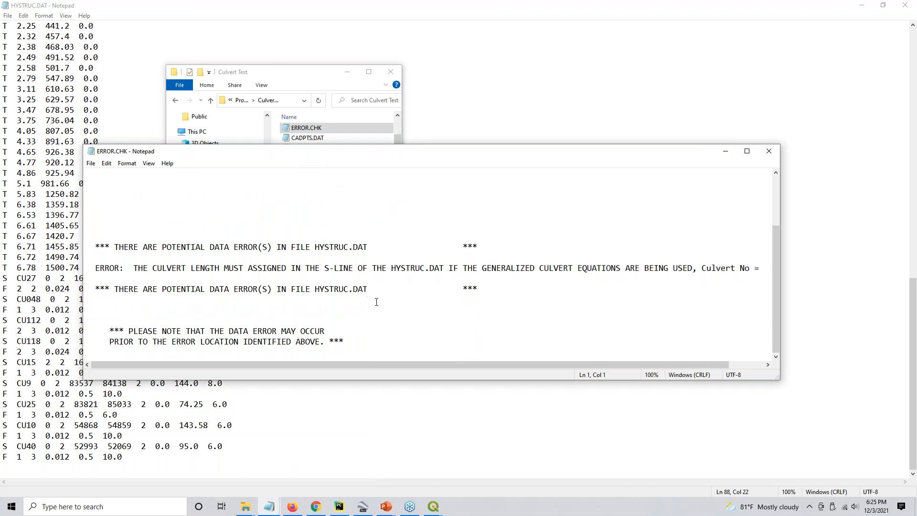
{"action": "left_click_drag", "start_coordinate": [780, 225], "coordinate": [915, 258]}
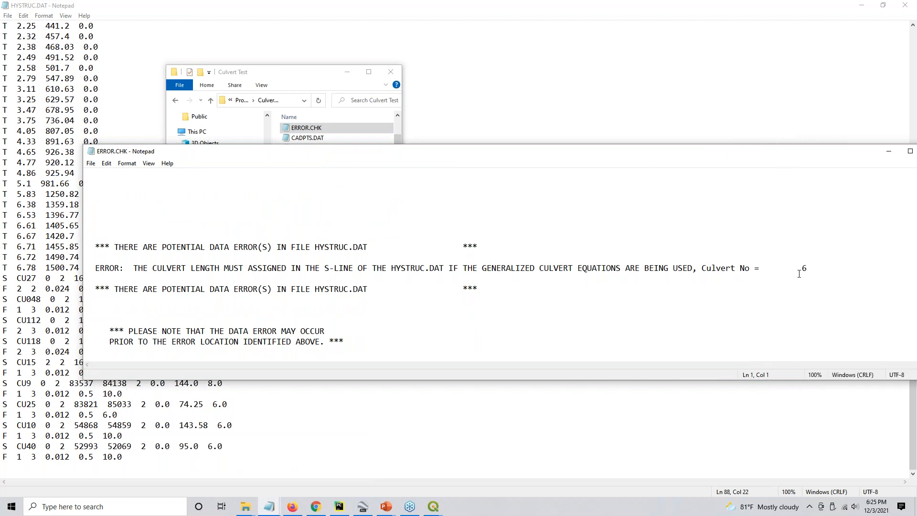
{"action": "left_click", "coordinate": [394, 271]}
{"action": "left_click", "coordinate": [888, 151]}
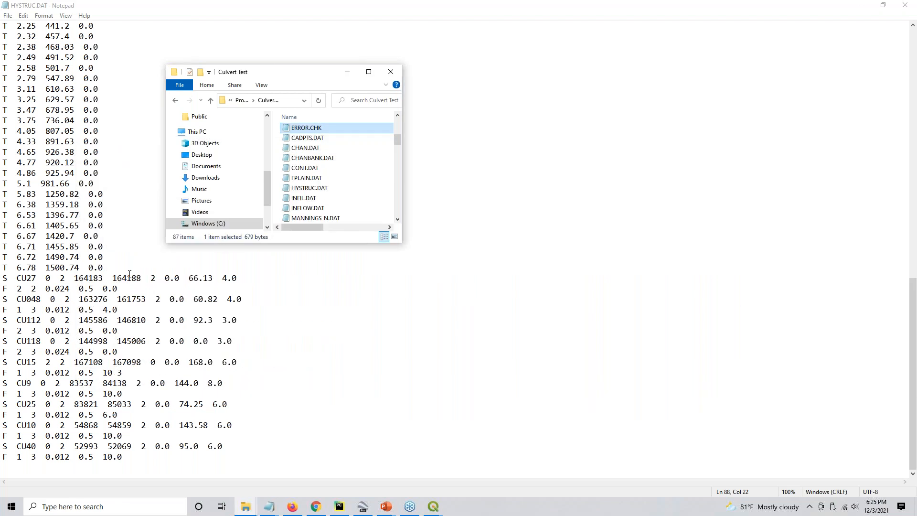
Step: Check the length and diameter values of CU27, CU048 and CU112 in HYSTRUC.DAT, and look up CU118's length in the Culvert Data attribute table
{"action": "left_click_drag", "start_coordinate": [189, 280], "coordinate": [257, 278]}
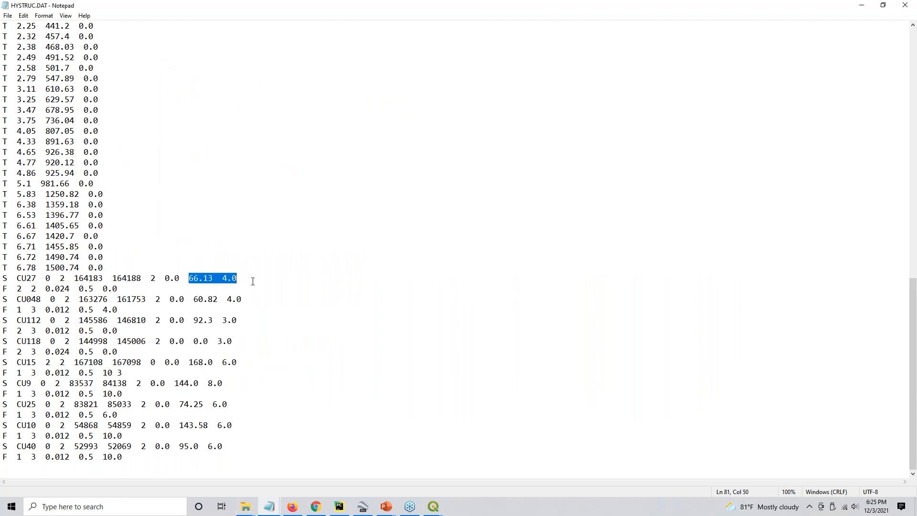
{"action": "left_click_drag", "start_coordinate": [194, 300], "coordinate": [257, 296]}
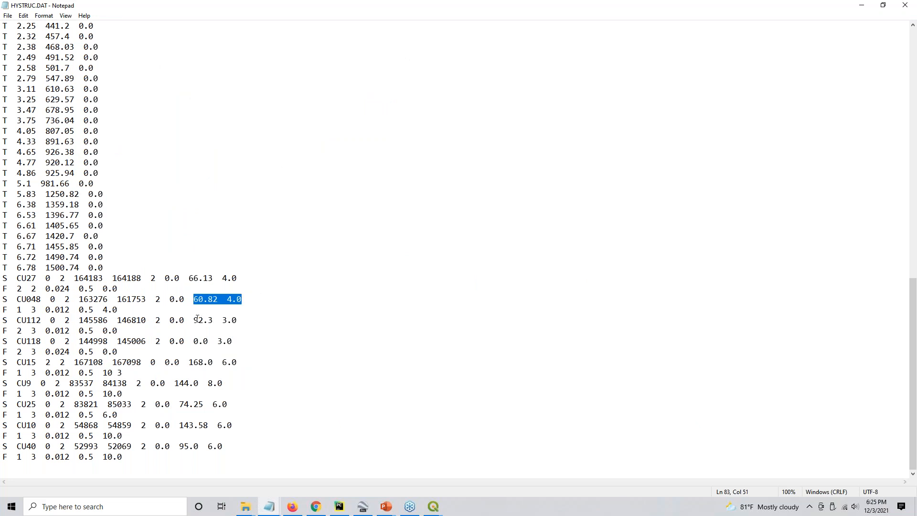
{"action": "left_click_drag", "start_coordinate": [194, 320], "coordinate": [244, 320]}
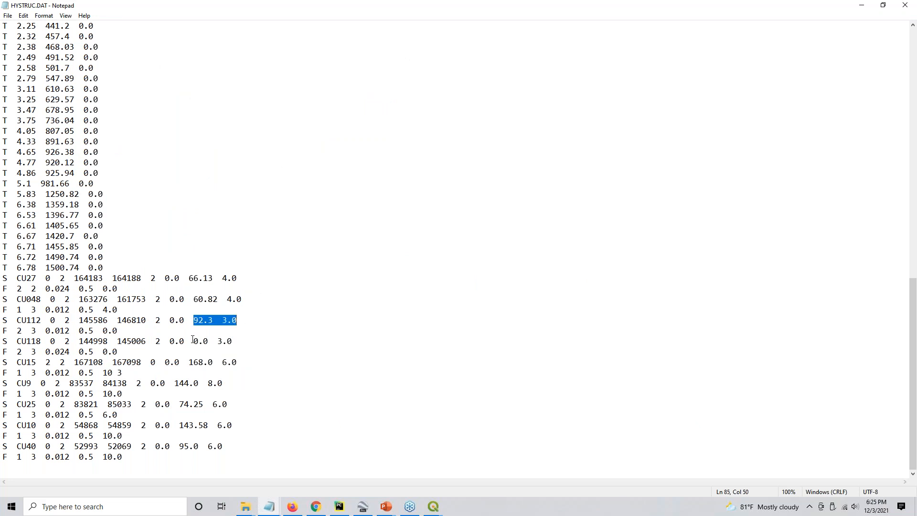
{"action": "left_click", "coordinate": [433, 507]}
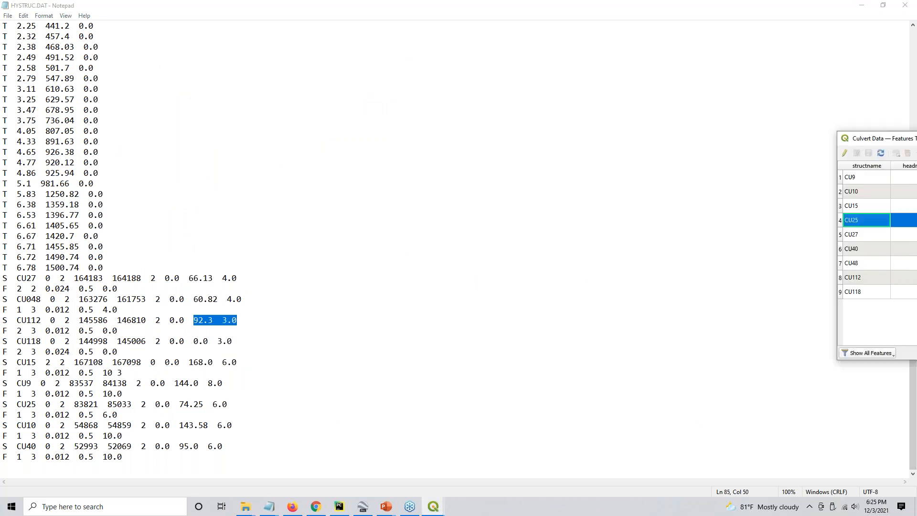
{"action": "left_click_drag", "start_coordinate": [616, 165], "coordinate": [452, 135]}
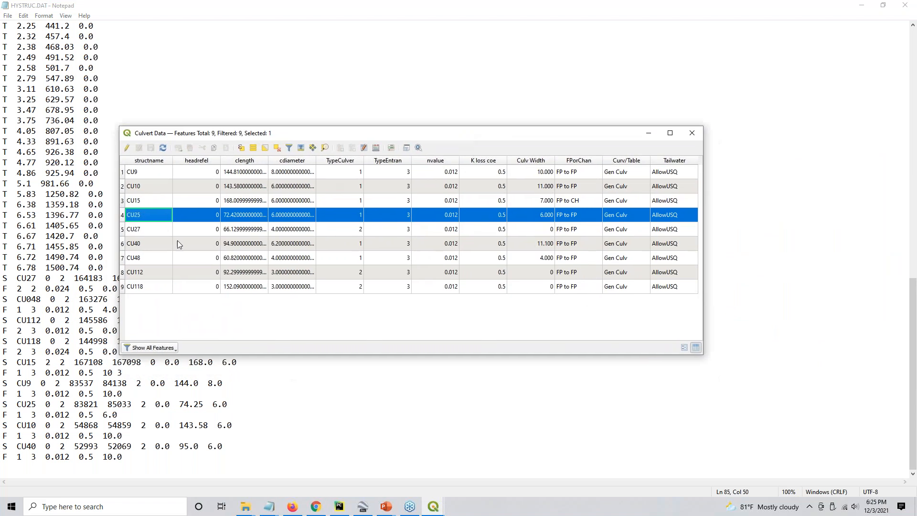
{"action": "left_click", "coordinate": [128, 287]}
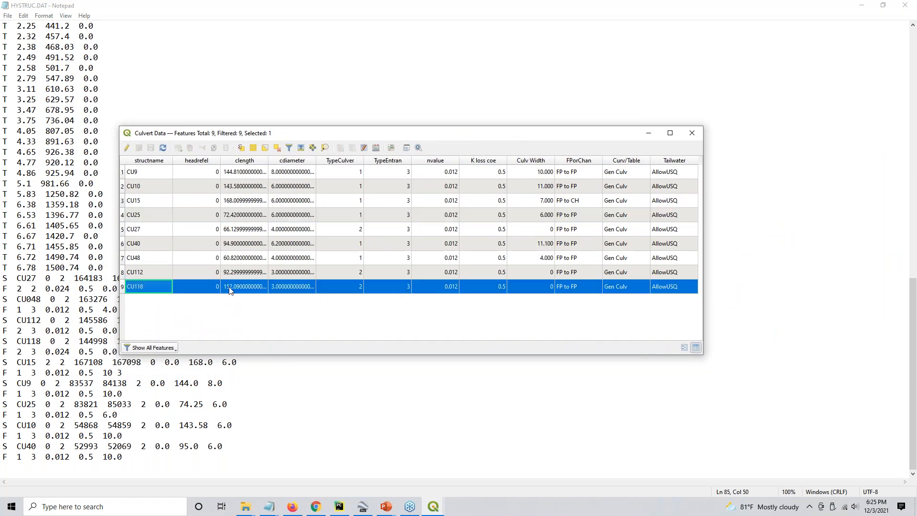
{"action": "left_click_drag", "start_coordinate": [366, 132], "coordinate": [916, 158]}
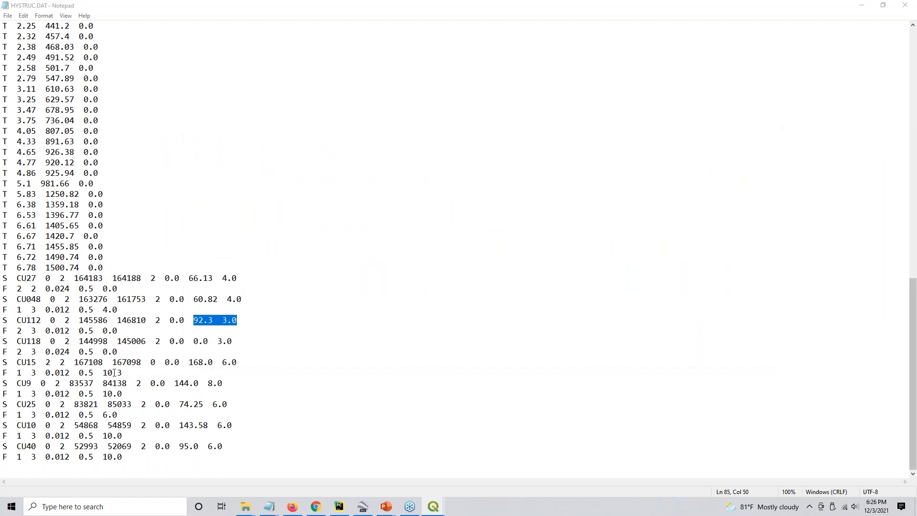
Step: Enter 152 as the culvert length on the CU118 line of HYSTRUC.DAT, then save and close the file
{"action": "left_click", "coordinate": [194, 341]}
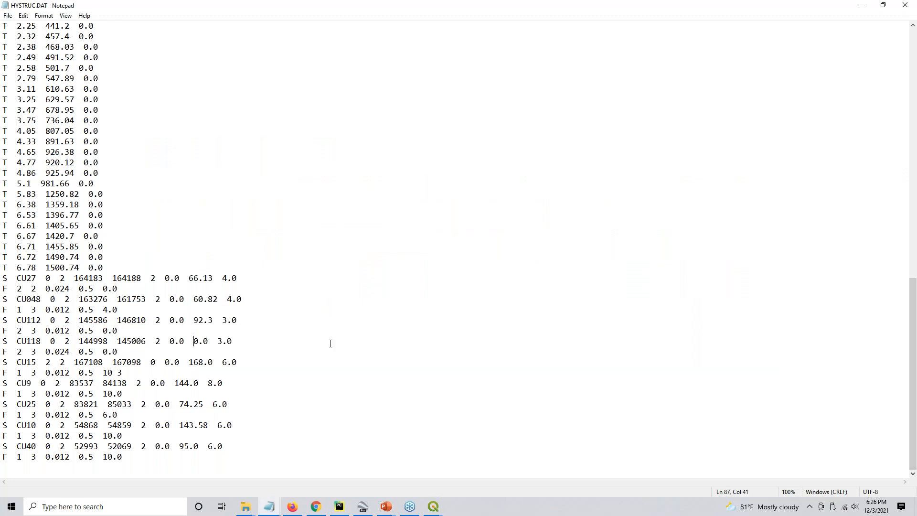
{"action": "type", "text": "152"}
{"action": "key", "text": "ctrl+s"}
{"action": "left_click", "coordinate": [905, 5]}
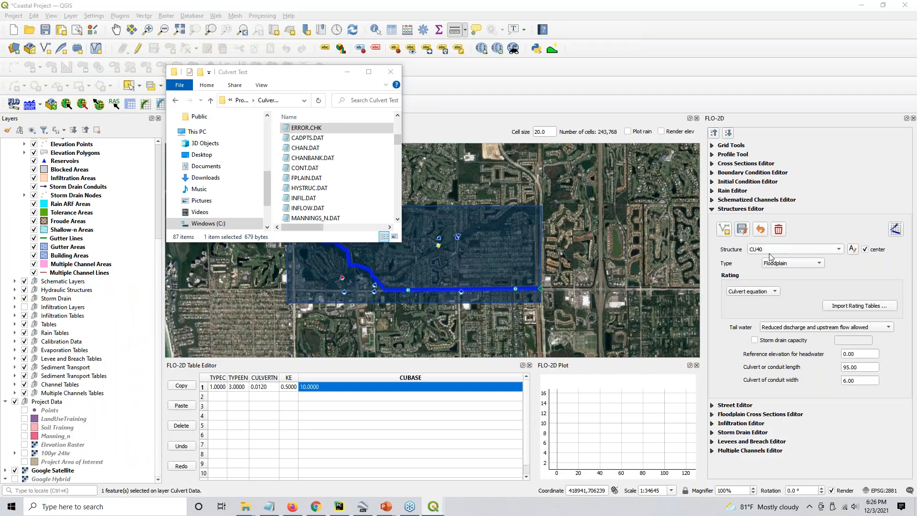
Step: Set structure CU118's culvert length to 152 in the Structures Editor and schematize the structures, overwriting the existing ones
{"action": "left_click", "coordinate": [770, 249]}
{"action": "left_click", "coordinate": [772, 209]}
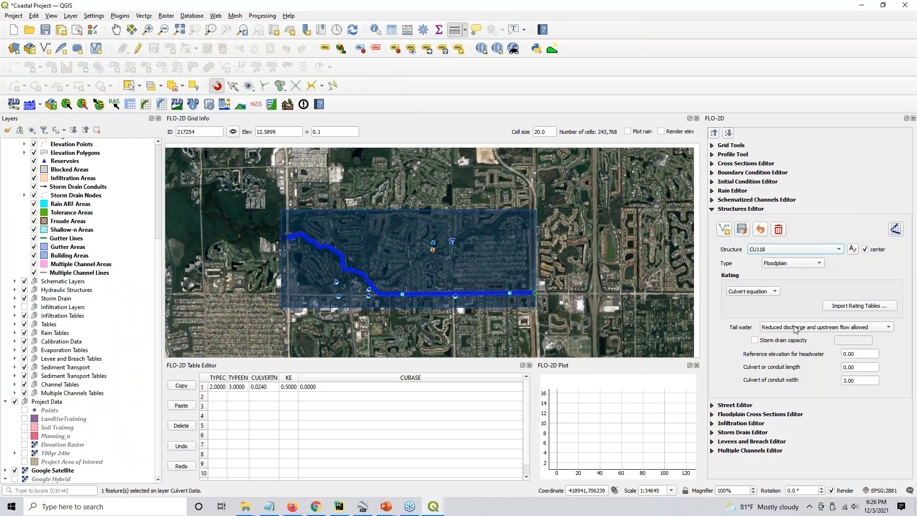
{"action": "left_click_drag", "start_coordinate": [862, 368], "coordinate": [792, 367]}
{"action": "type", "text": "152"}
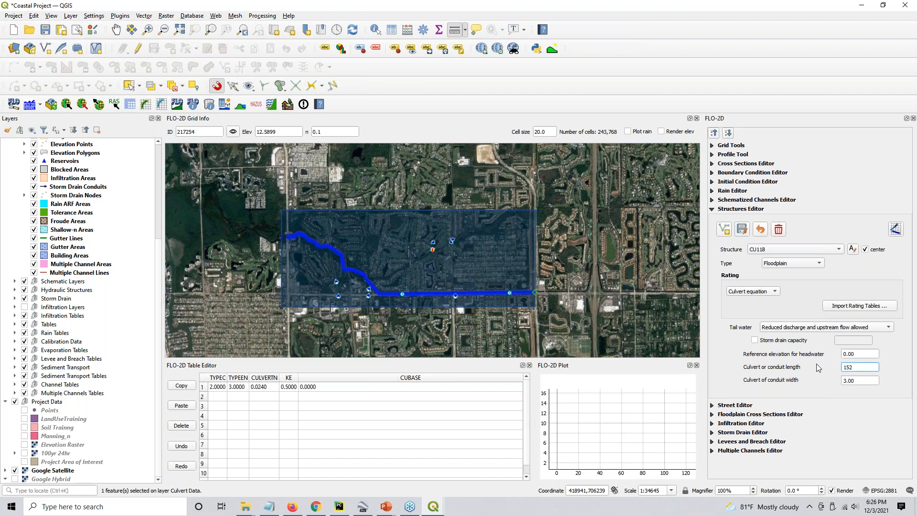
{"action": "key", "text": "Return"}
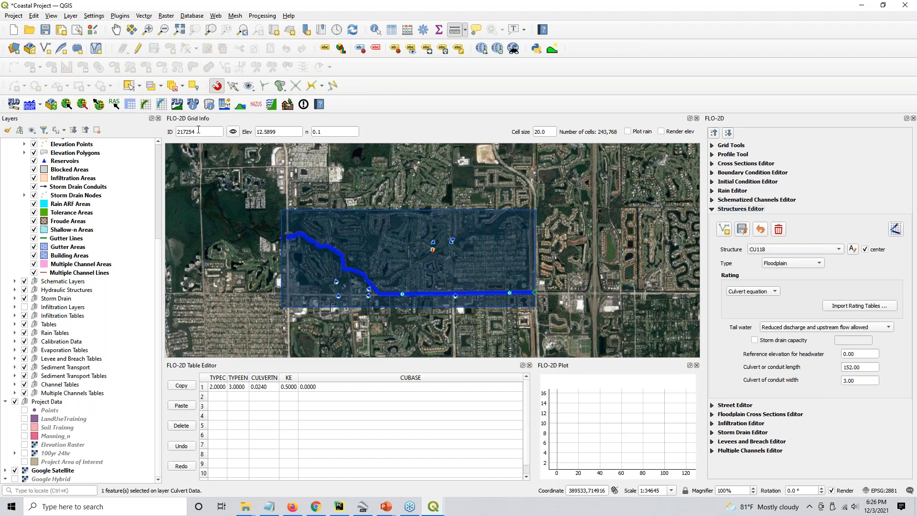
{"action": "left_click", "coordinate": [896, 230]}
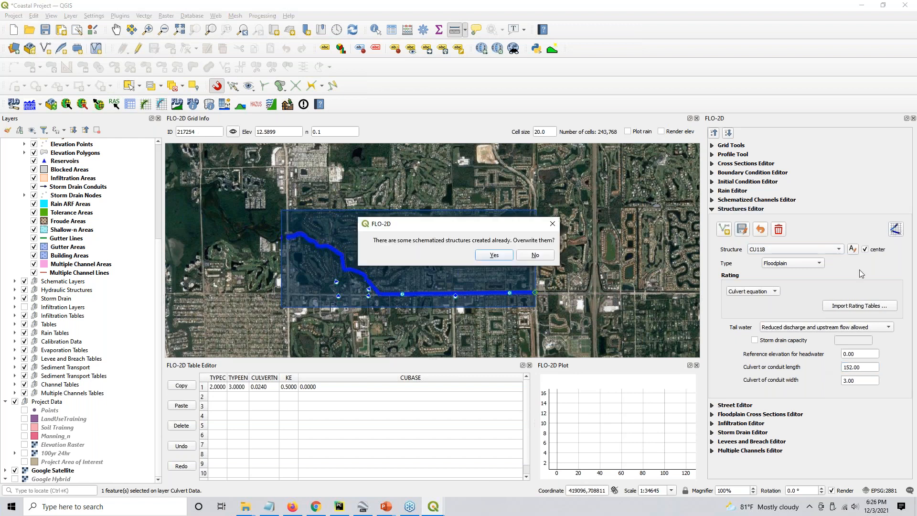
{"action": "left_click", "coordinate": [494, 255]}
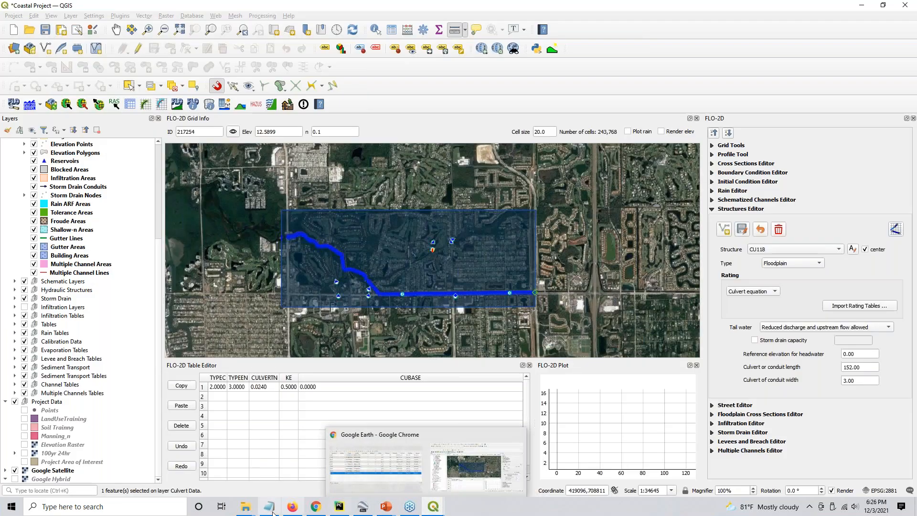
Step: Run the FLO-2D model on the Culvert Test folder, minimize the Volume Conservation window and dismiss the run message
{"action": "mouse_move", "coordinate": [247, 512]}
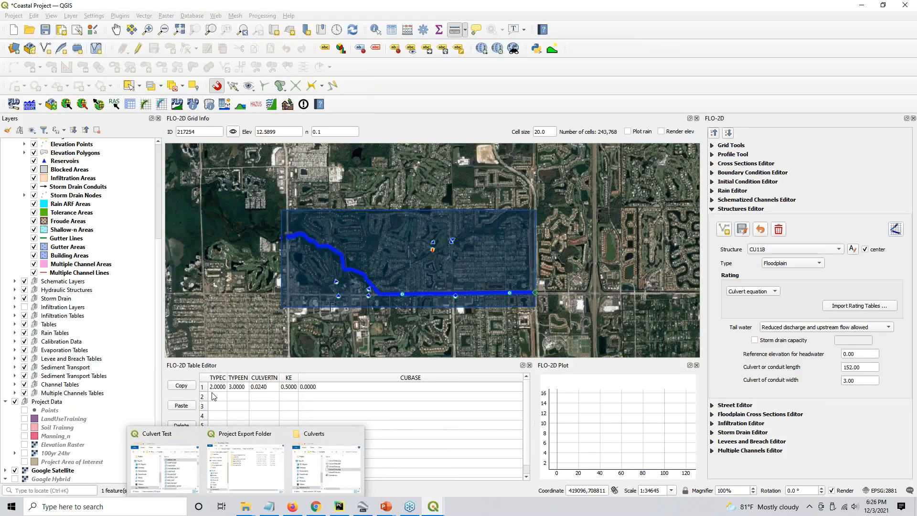
{"action": "left_click", "coordinate": [29, 105]}
{"action": "left_click", "coordinate": [522, 266]}
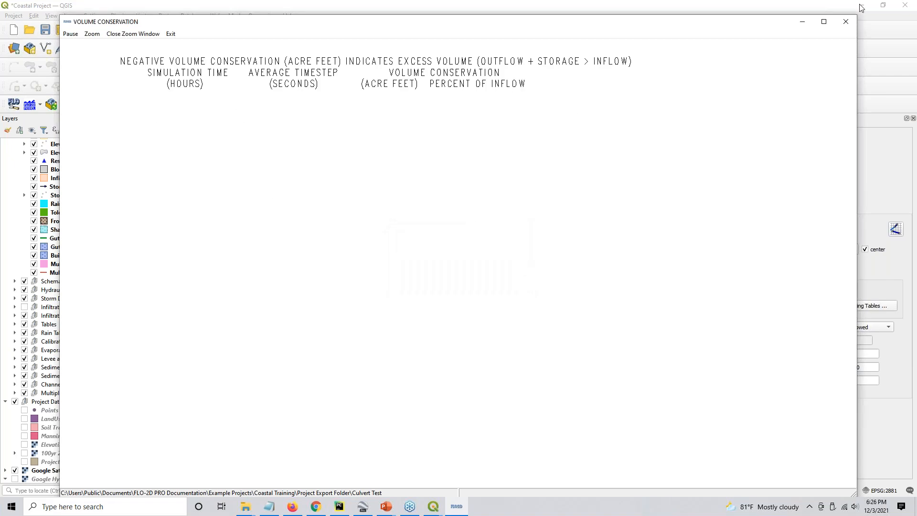
{"action": "left_click", "coordinate": [802, 25]}
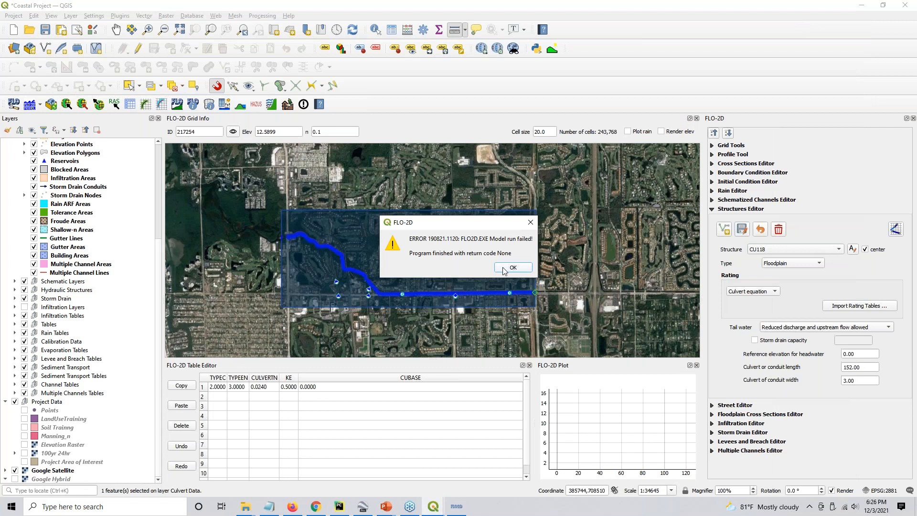
{"action": "left_click", "coordinate": [505, 268]}
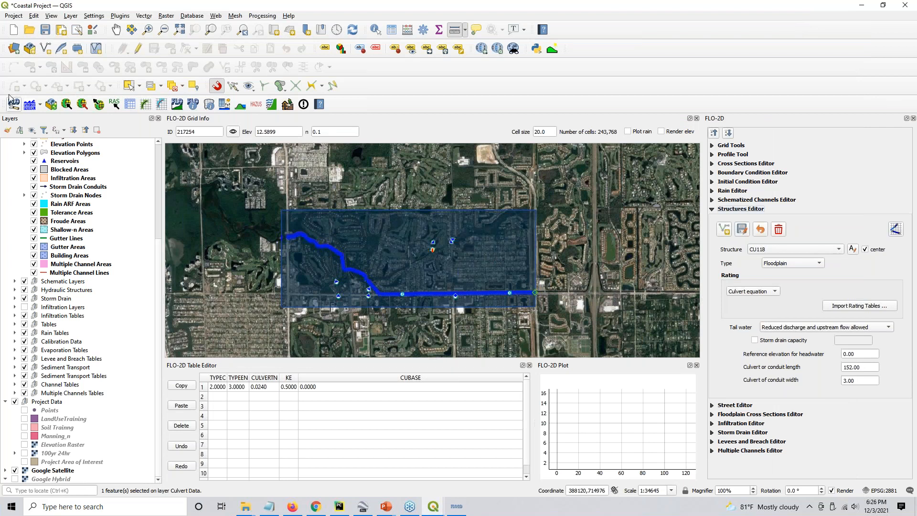
Step: Move the Culvert Data layer from the User Layers group into the Project Data group and save the project
{"action": "left_click", "coordinate": [45, 31]}
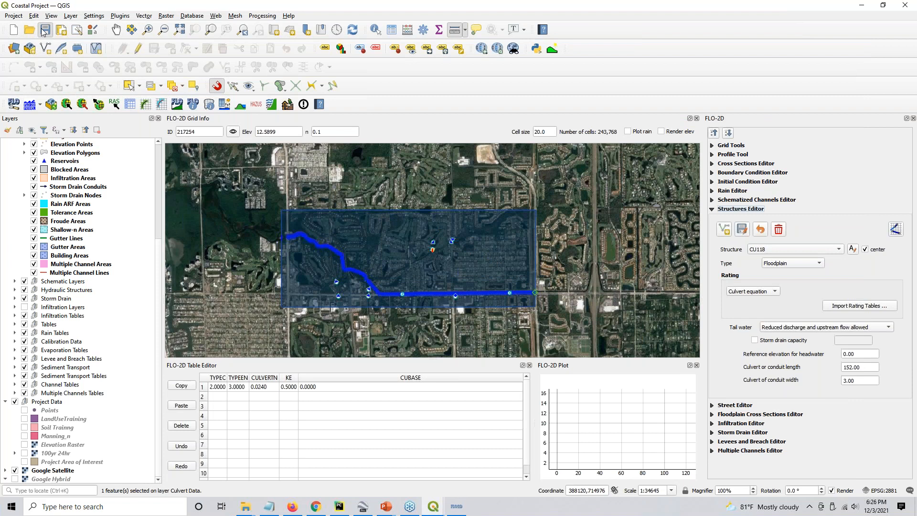
{"action": "scroll", "coordinate": [46, 244], "scroll_direction": "up", "scroll_amount": 5}
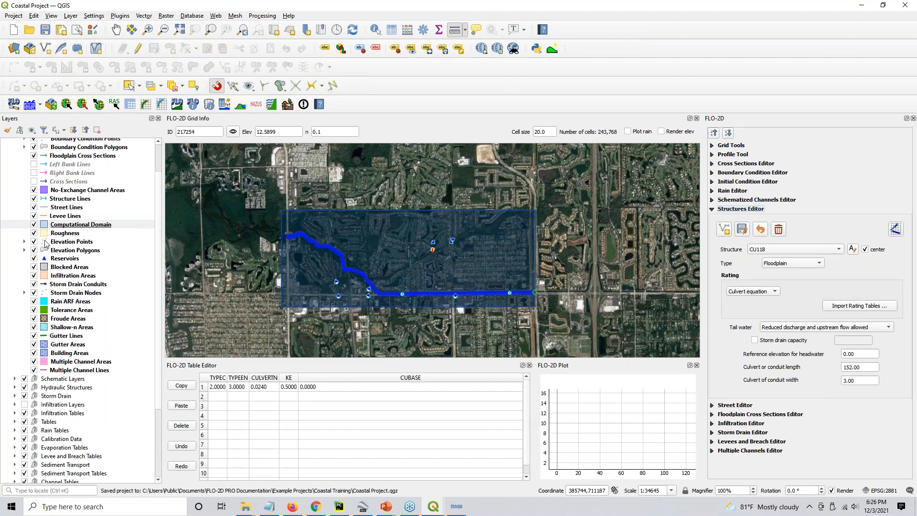
{"action": "left_click", "coordinate": [59, 161]}
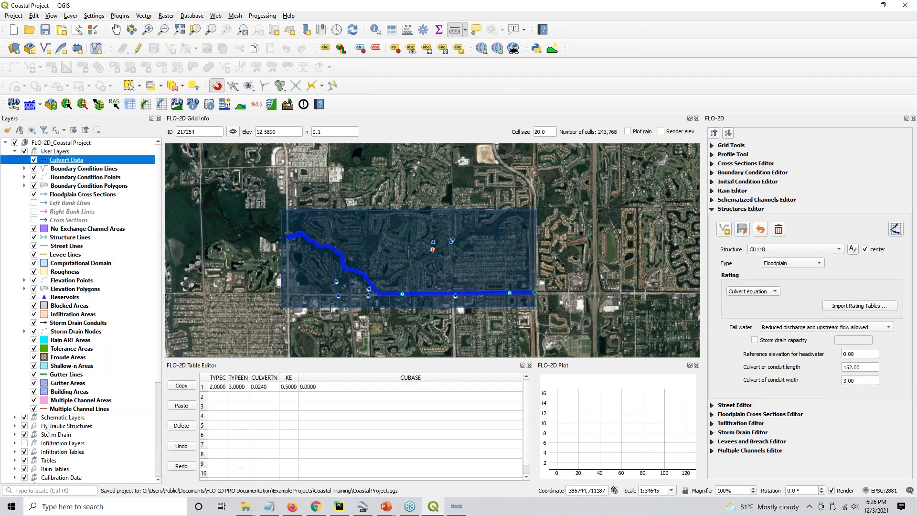
{"action": "left_click_drag", "start_coordinate": [22, 451], "coordinate": [28, 477]}
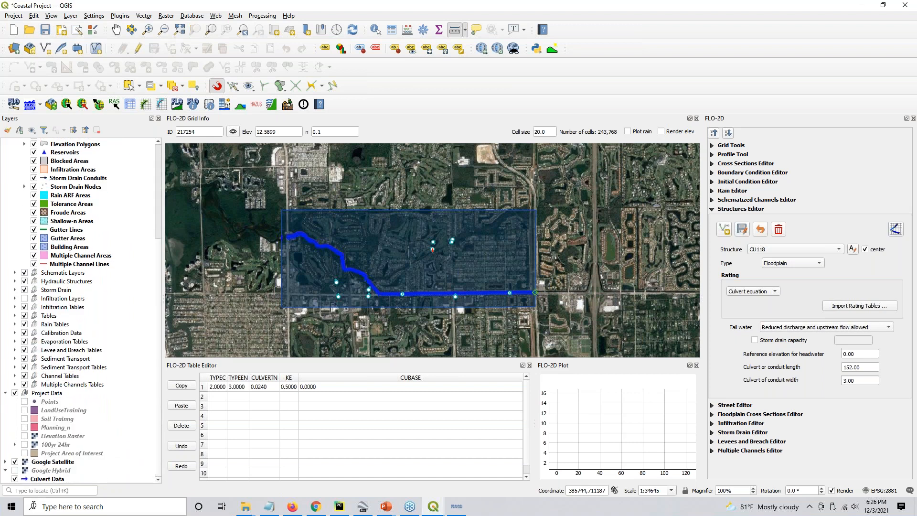
{"action": "left_click_drag", "start_coordinate": [46, 482], "coordinate": [38, 398]}
{"action": "left_click", "coordinate": [46, 30]}
{"action": "left_click", "coordinate": [28, 402]}
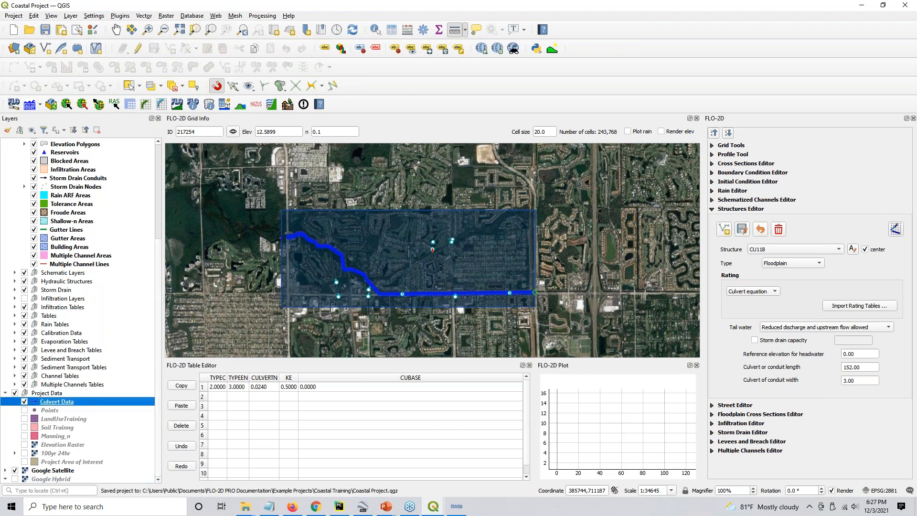
Step: Close QGIS, minimize the browser and go up from the Culvert Test folder to the Coastal Training folder
{"action": "left_click", "coordinate": [905, 5]}
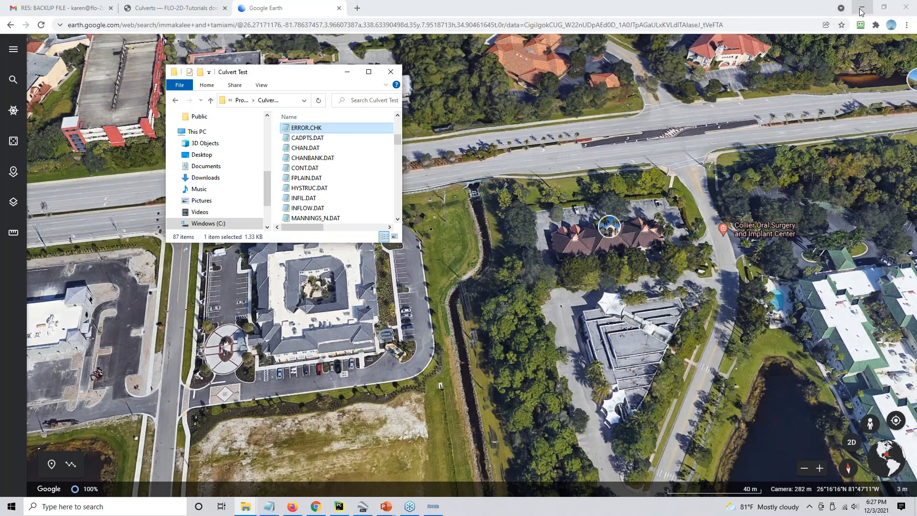
{"action": "left_click", "coordinate": [861, 10]}
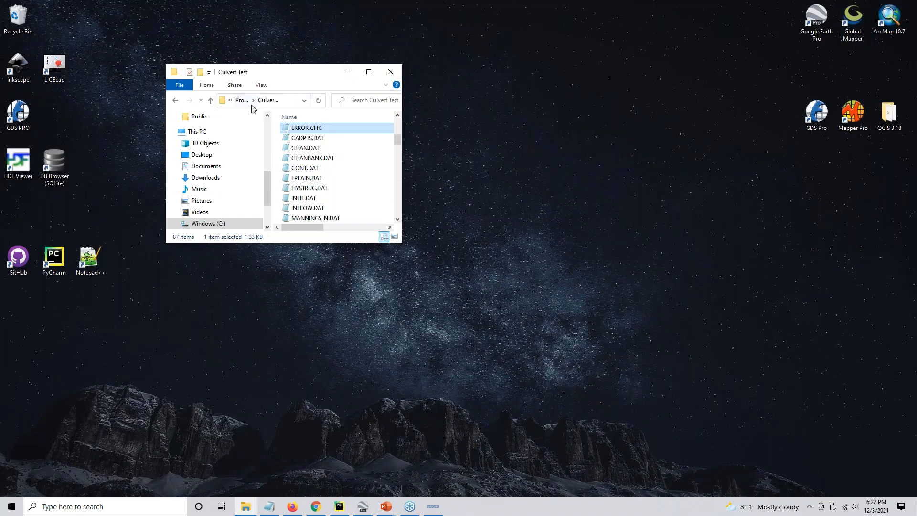
{"action": "left_click", "coordinate": [240, 101]}
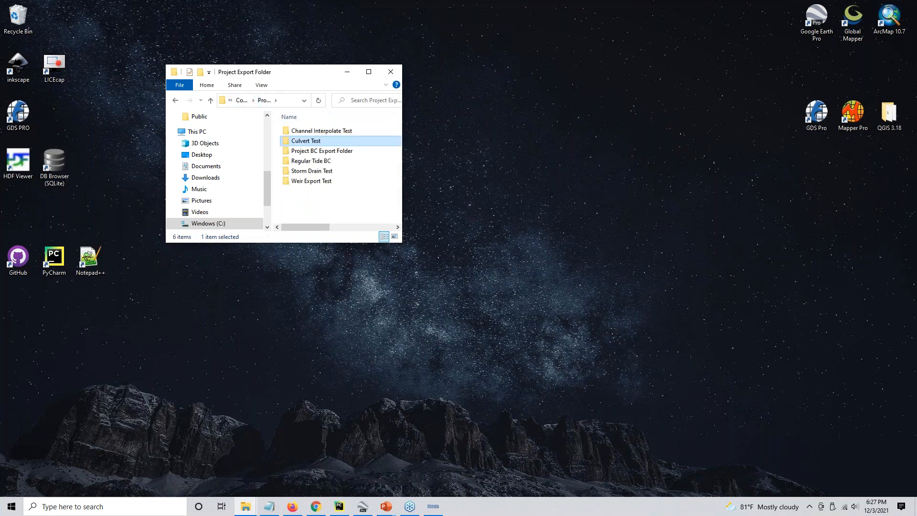
{"action": "left_click", "coordinate": [242, 100]}
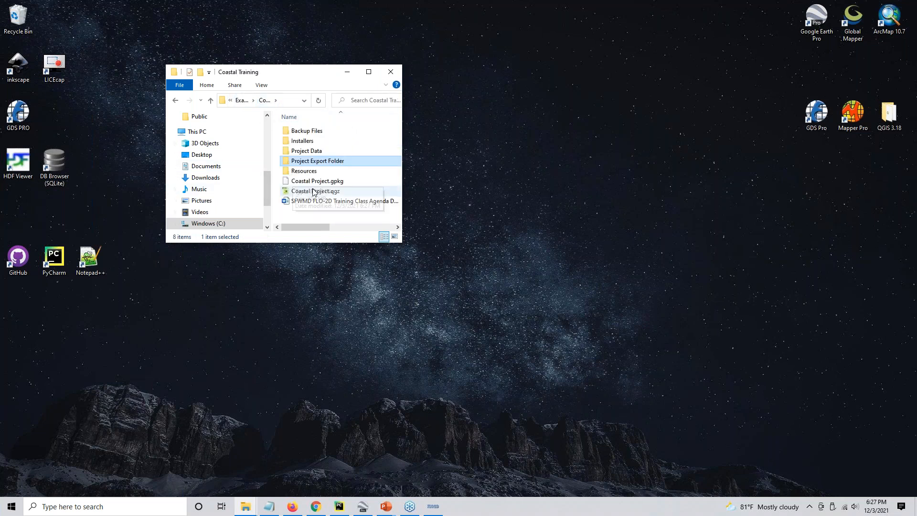
Step: Compress Coastal Project.gpkg and Coastal Project.qgz into Culverts OK.zip and move it to Backup Files, replacing the existing file
{"action": "left_click", "coordinate": [315, 181]}
{"action": "left_click", "coordinate": [313, 190], "text": "ctrl"}
{"action": "right_click", "coordinate": [312, 190]}
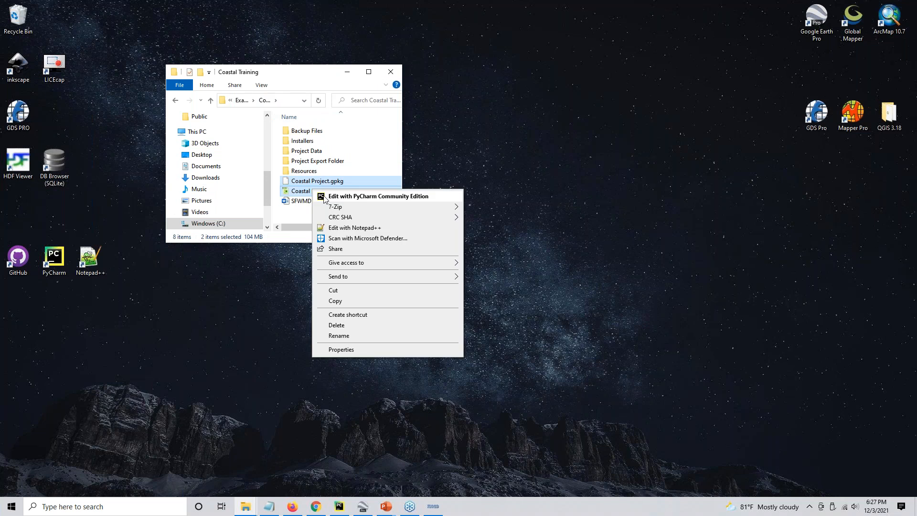
{"action": "mouse_move", "coordinate": [346, 277]}
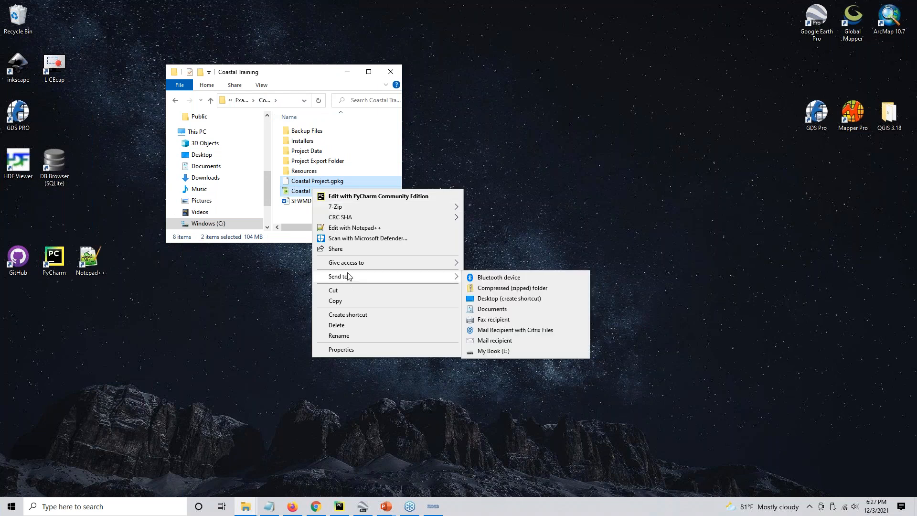
{"action": "left_click", "coordinate": [508, 288]}
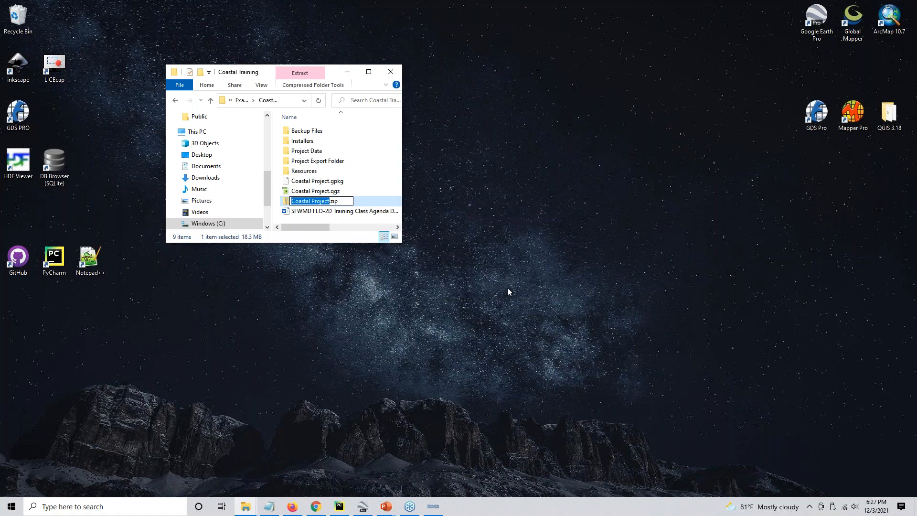
{"action": "type", "text": "Culverts OK"}
{"action": "key", "text": "Return"}
{"action": "left_click_drag", "start_coordinate": [314, 202], "coordinate": [346, 130]}
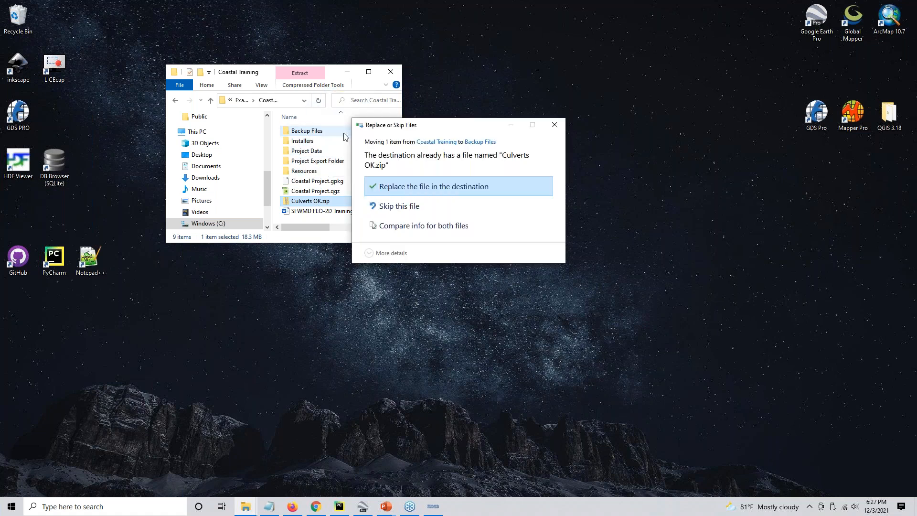
{"action": "left_click", "coordinate": [414, 188]}
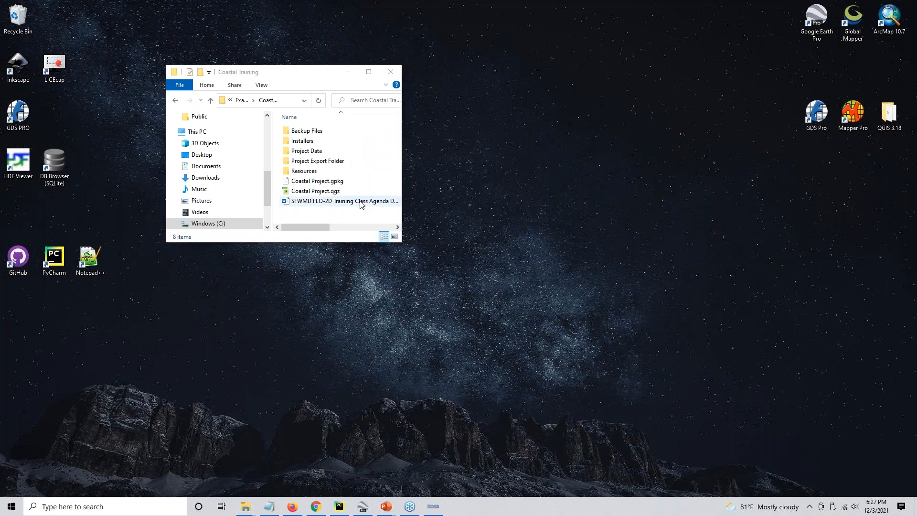
Step: Launch QGIS Desktop 3.18.2 with GRASS 7.8.5 from the QGIS 3.18 folder on the desktop
{"action": "left_click", "coordinate": [882, 125]}
{"action": "double_click", "coordinate": [886, 119]}
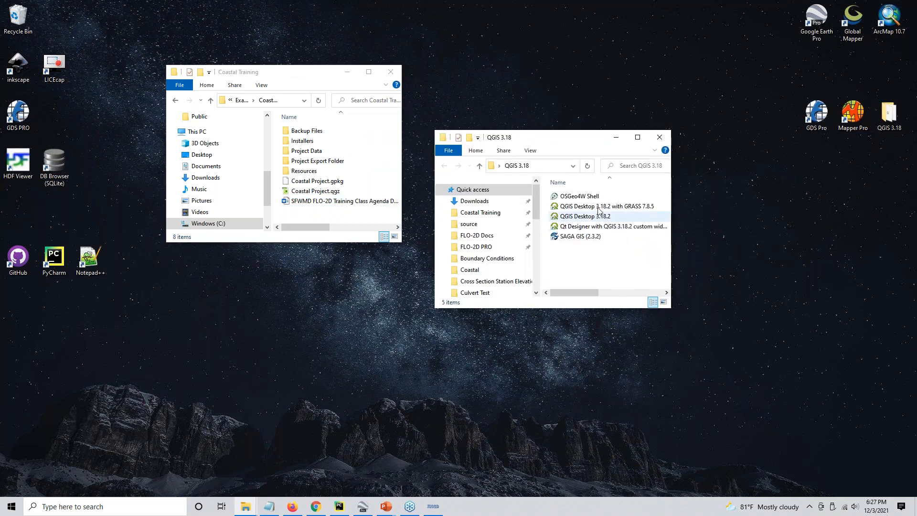
{"action": "left_click", "coordinate": [574, 206]}
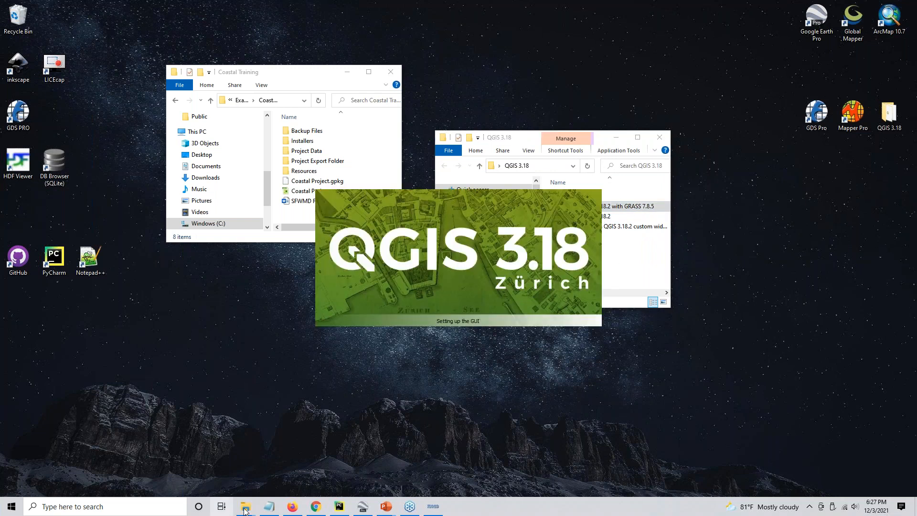
Step: Switch to Chrome and open the Storm Drain - Shapefile Development lesson of the Coastal Flooding tutorial
{"action": "left_click", "coordinate": [317, 505]}
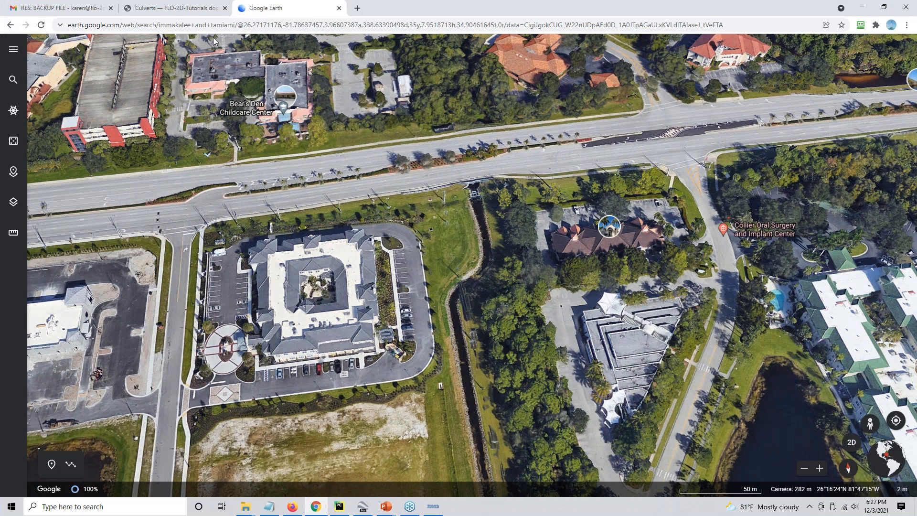
{"action": "left_click", "coordinate": [172, 8]}
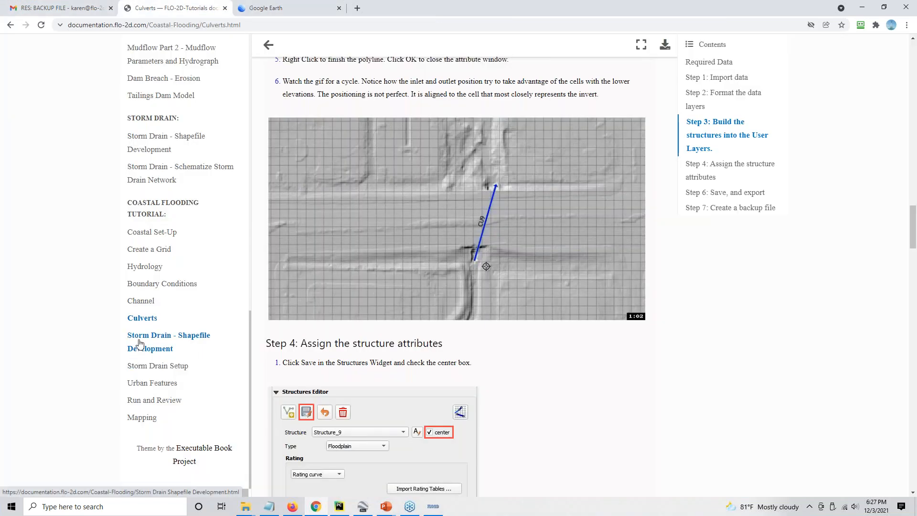
{"action": "left_click", "coordinate": [139, 343]}
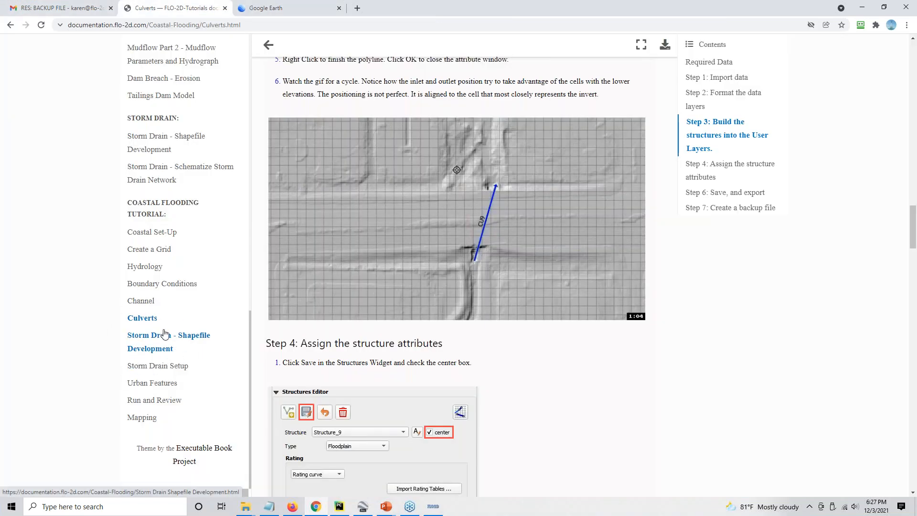